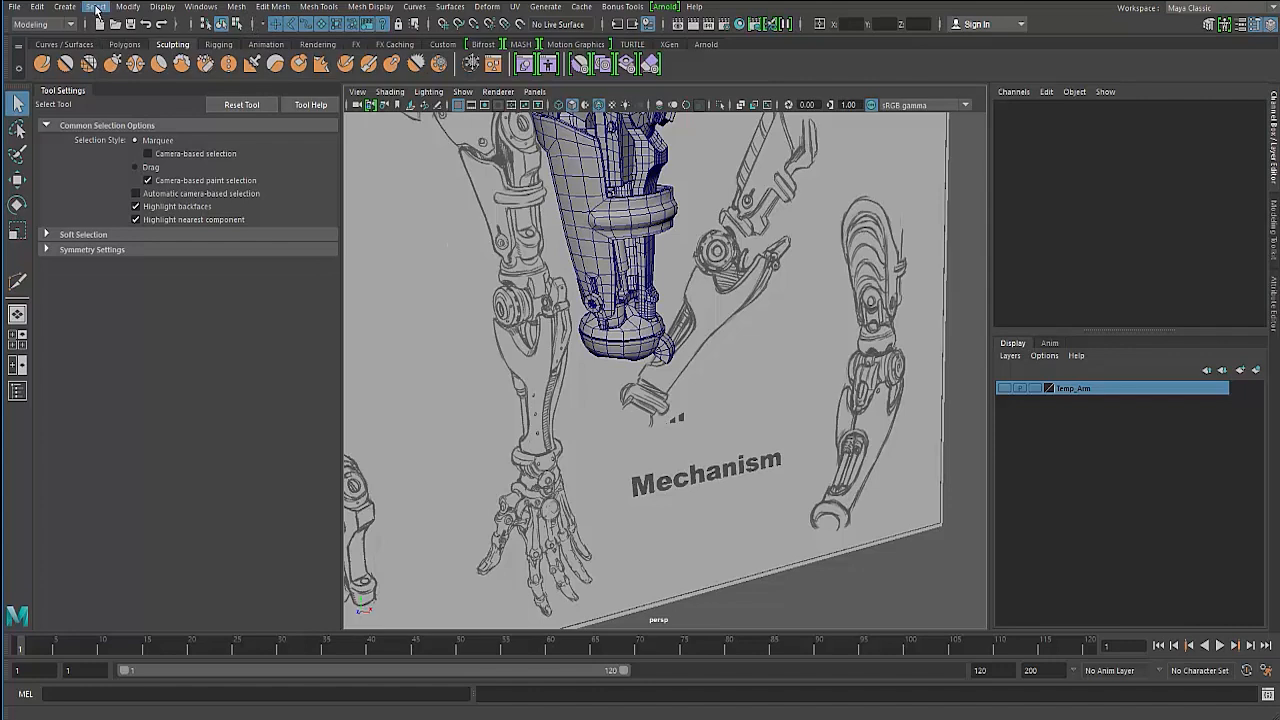
# - Open the Outliner window
pyautogui.click(63, 8)
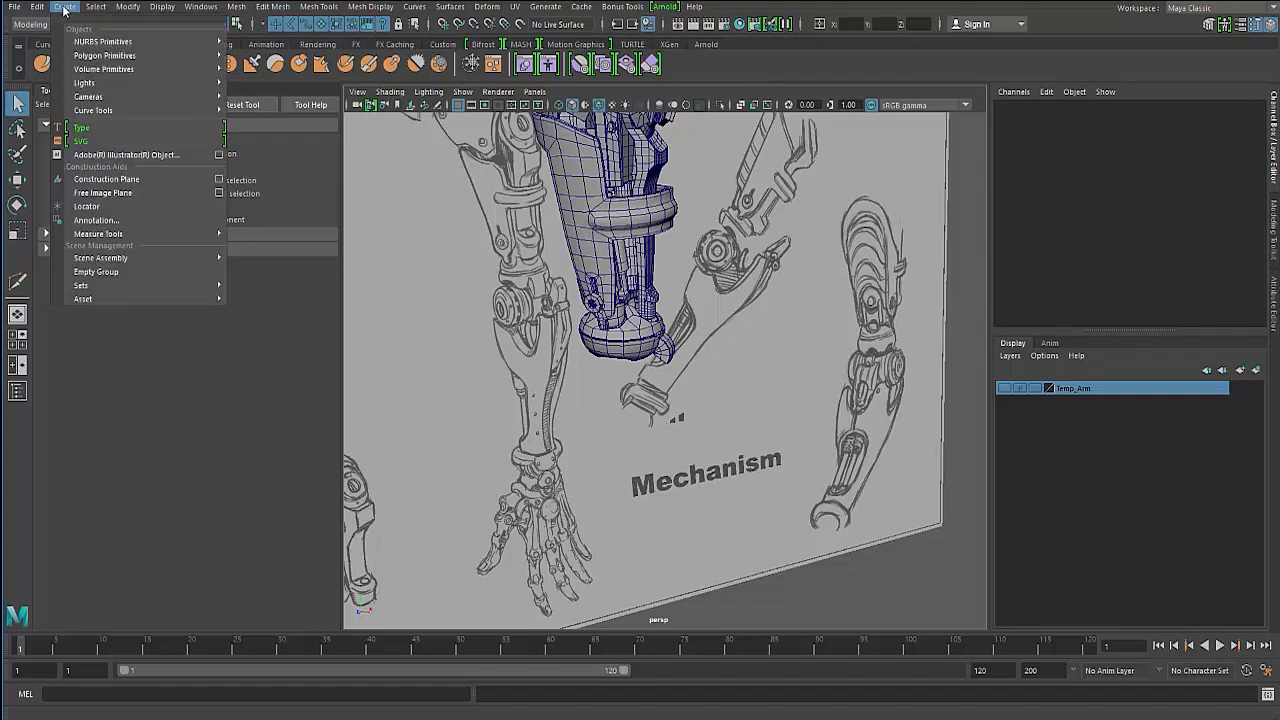
pyautogui.moveTo(200, 7)
pyautogui.moveTo(230, 124)
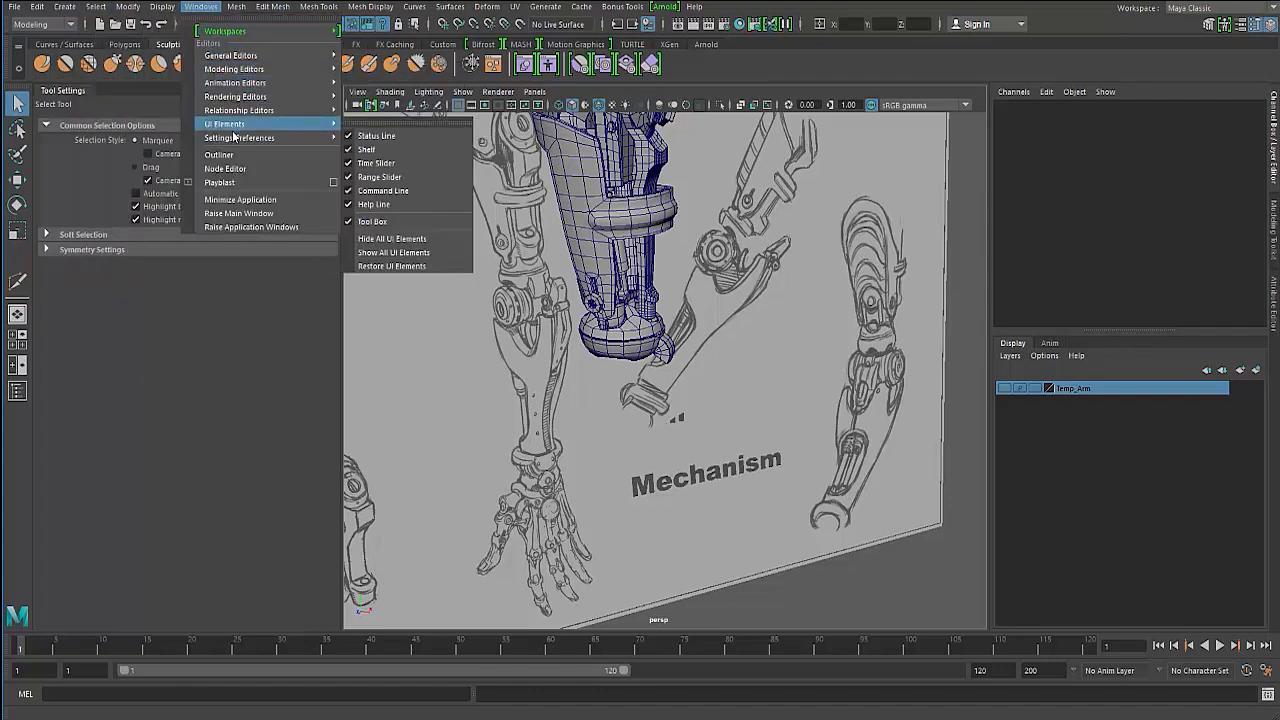
pyautogui.click(222, 154)
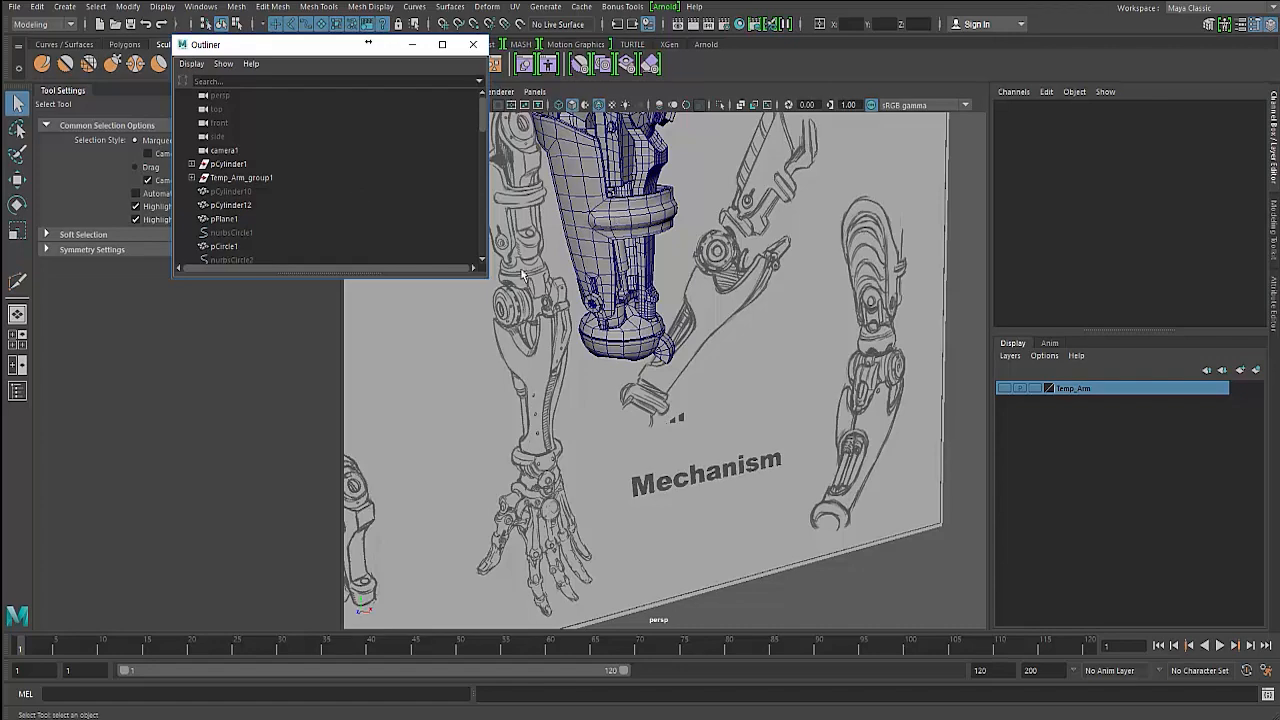
# - Enlarge the Outliner window so more of the scene list shows
pyautogui.keyDown('alt'); pyautogui.moveTo(522, 275); pyautogui.dragTo(531, 337); pyautogui.keyUp('alt')
pyautogui.scroll(-6, 295, 231)
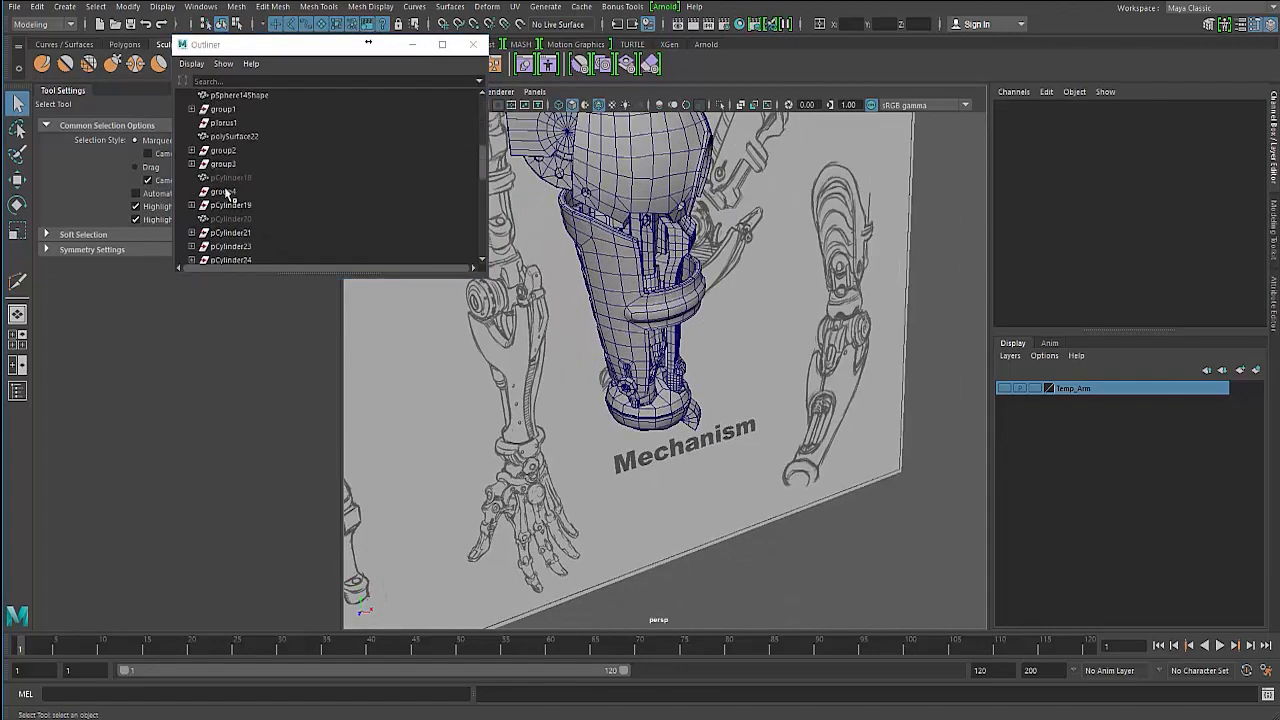
pyautogui.scroll(6, 226, 171)
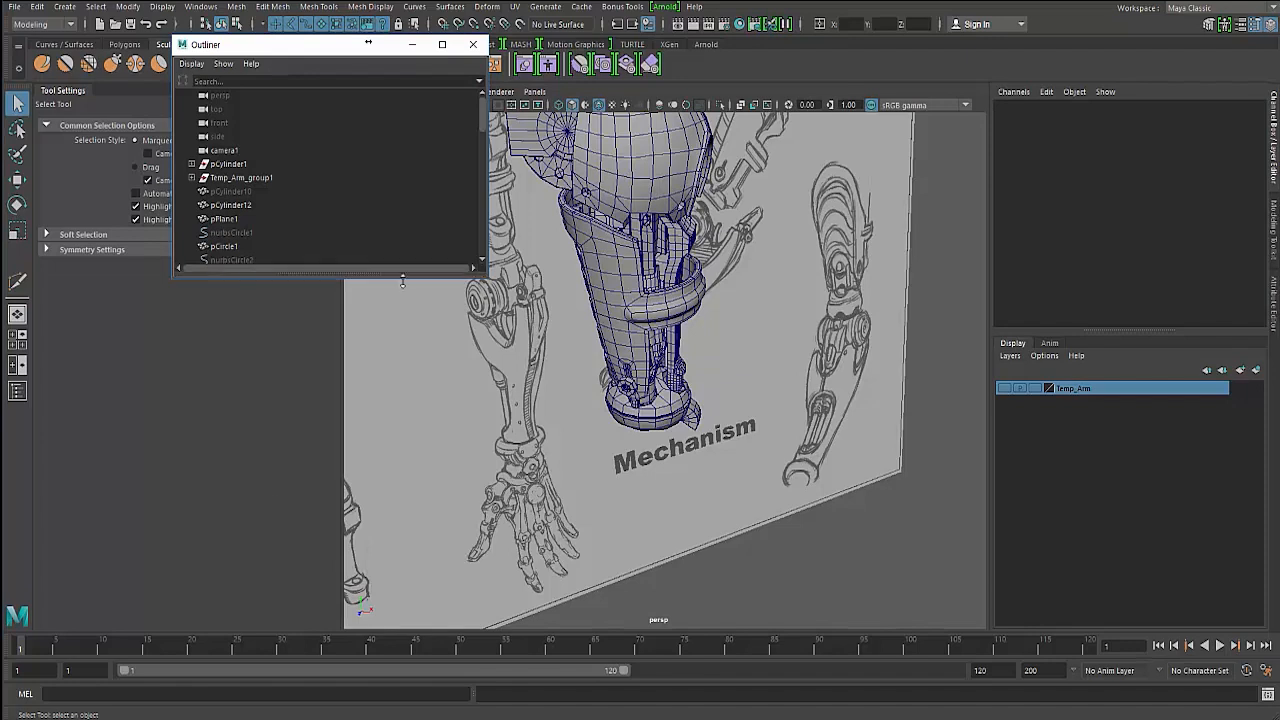
pyautogui.moveTo(384, 279); pyautogui.dragTo(384, 545)
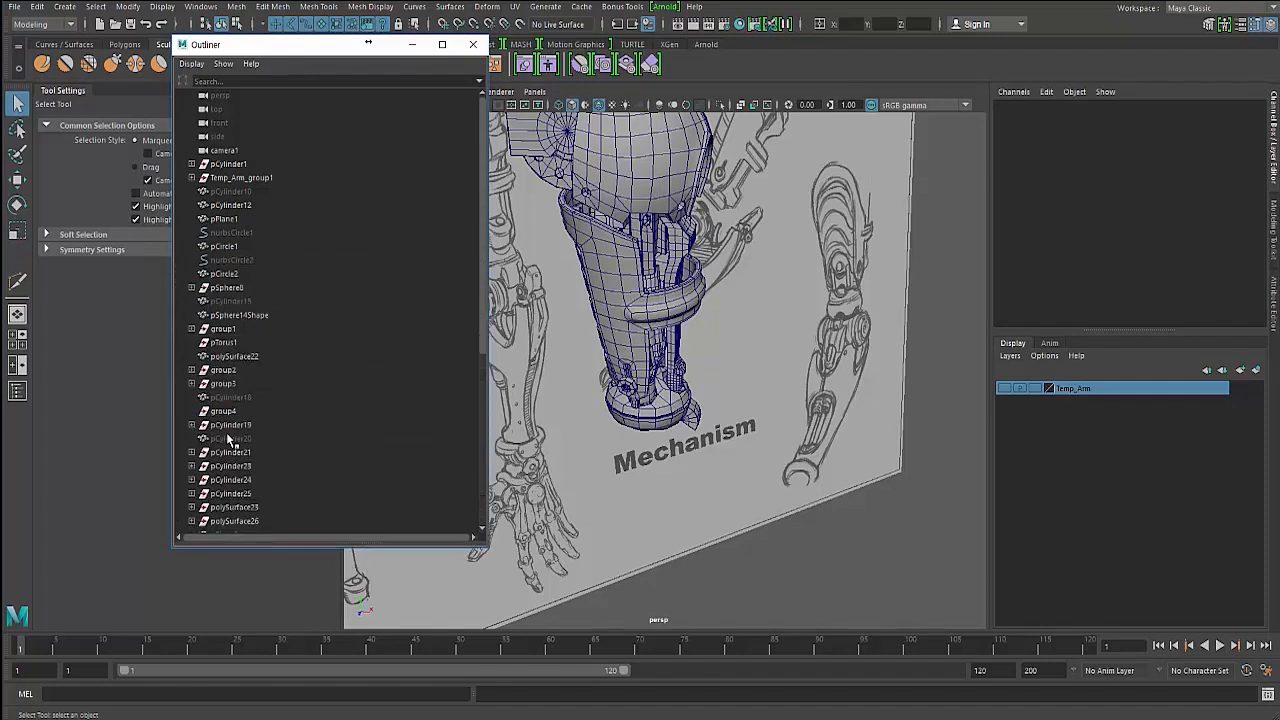
# - Select the hidden pCylinder15 in the Outliner and set its Visibility to 1
pyautogui.click(231, 302)
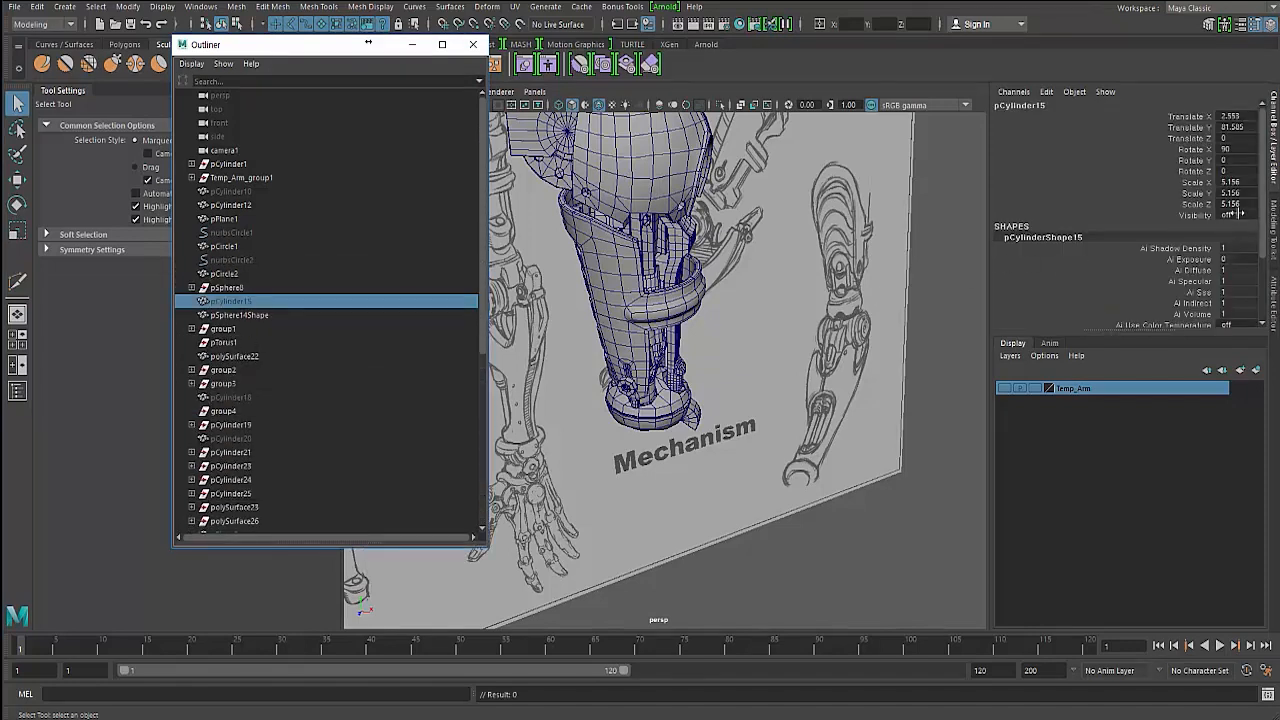
pyautogui.click(1240, 213)
pyautogui.click(1237, 213)
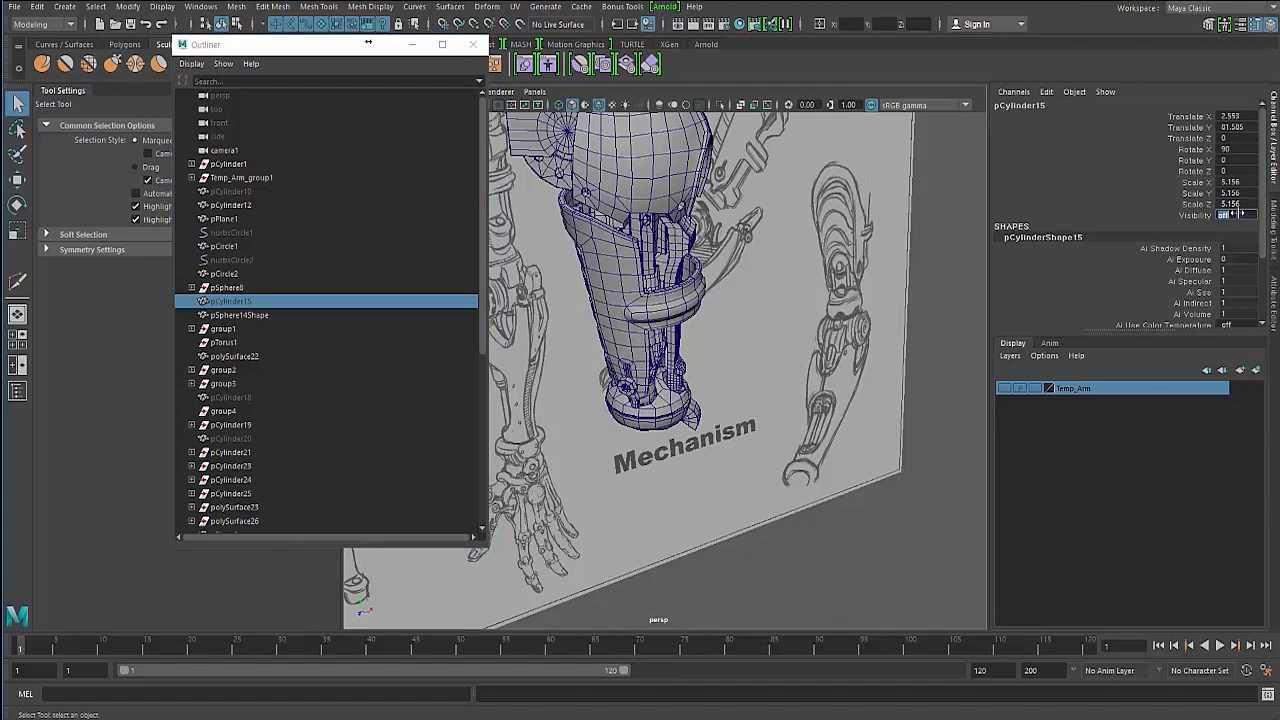
pyautogui.write('1')
pyautogui.press('Return')
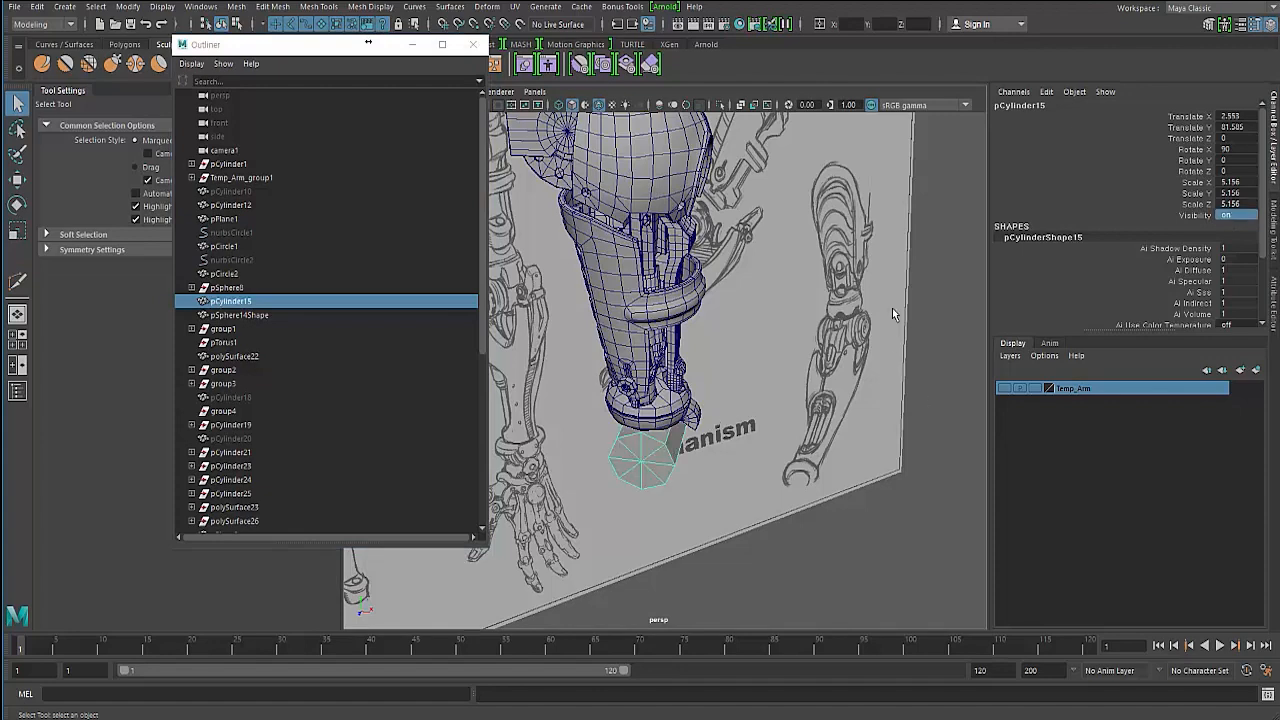
# - Create a new polygon cylinder
pyautogui.scroll(-3, 1087, 268)
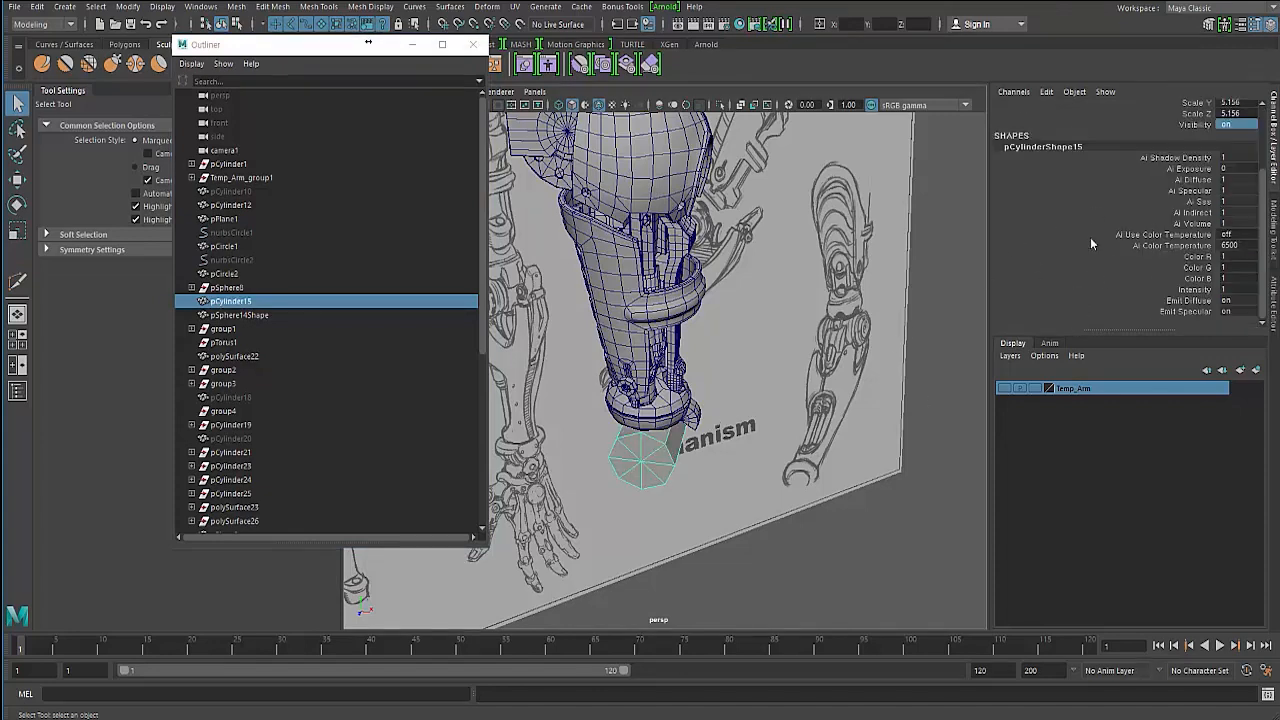
pyautogui.keyDown('alt'); pyautogui.moveTo(657, 452); pyautogui.dragTo(702, 441); pyautogui.keyUp('alt')
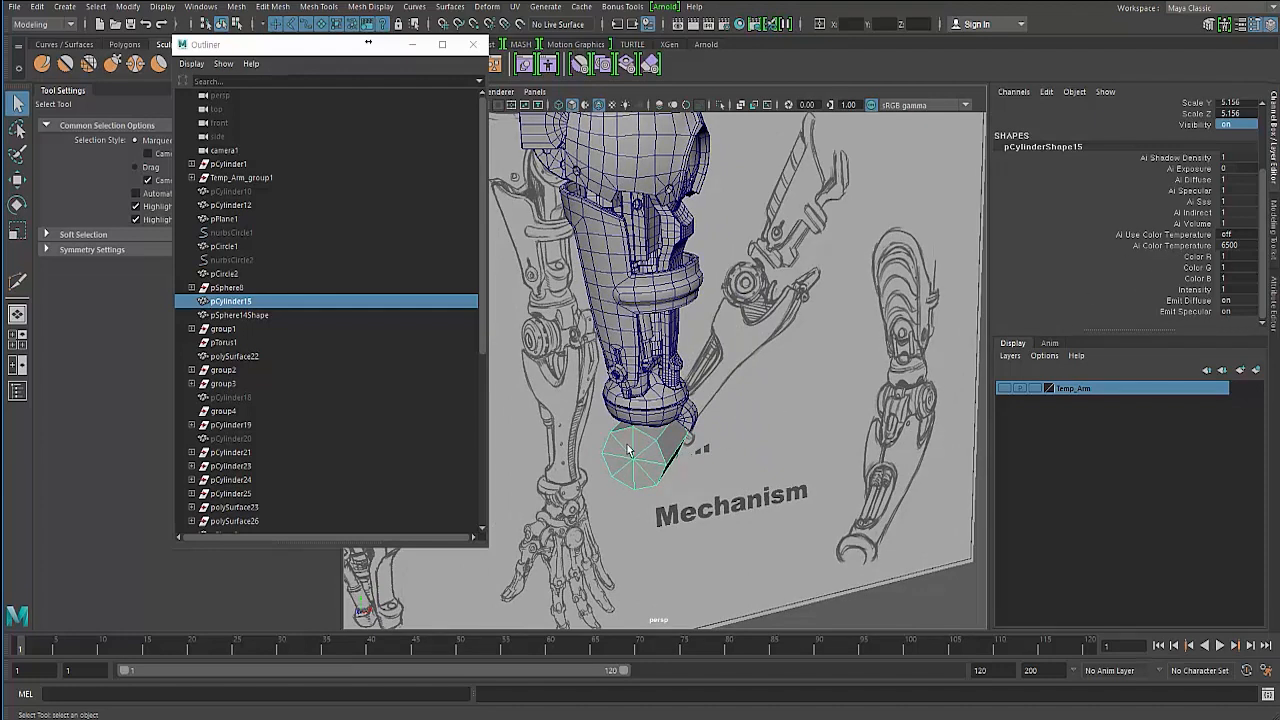
pyautogui.scroll(3, 1058, 306)
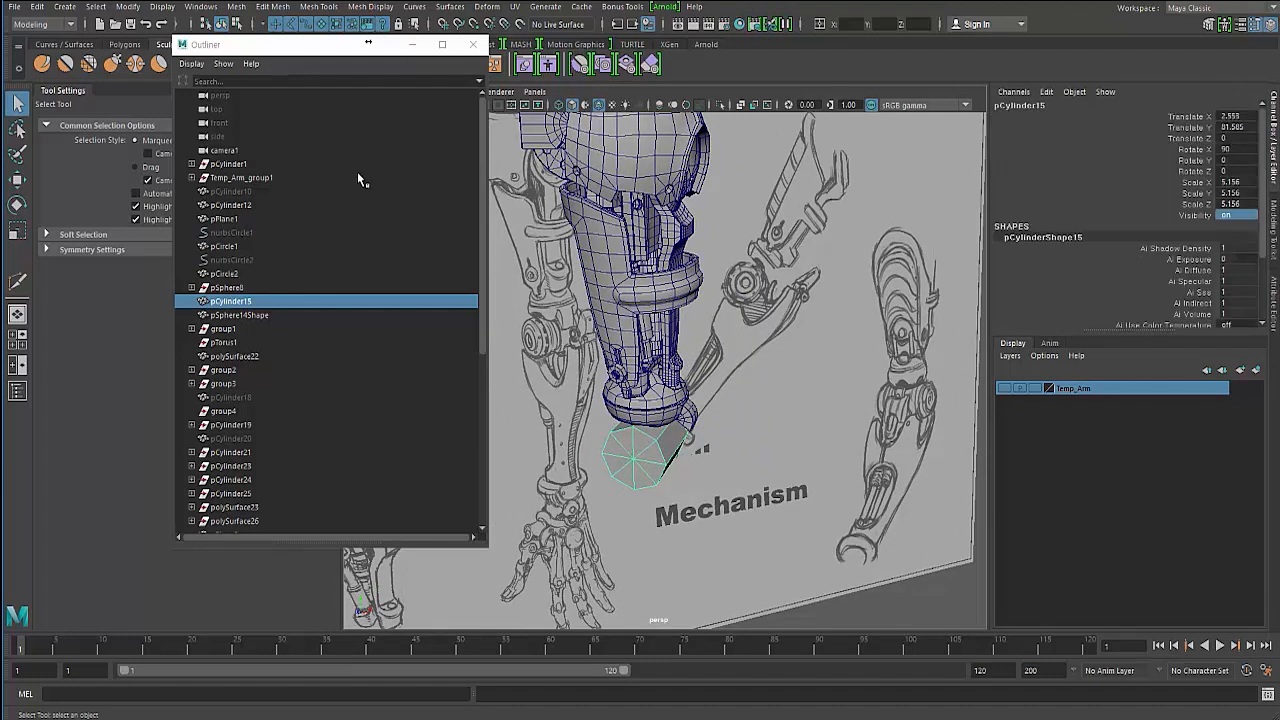
pyautogui.click(64, 6)
pyautogui.moveTo(97, 57)
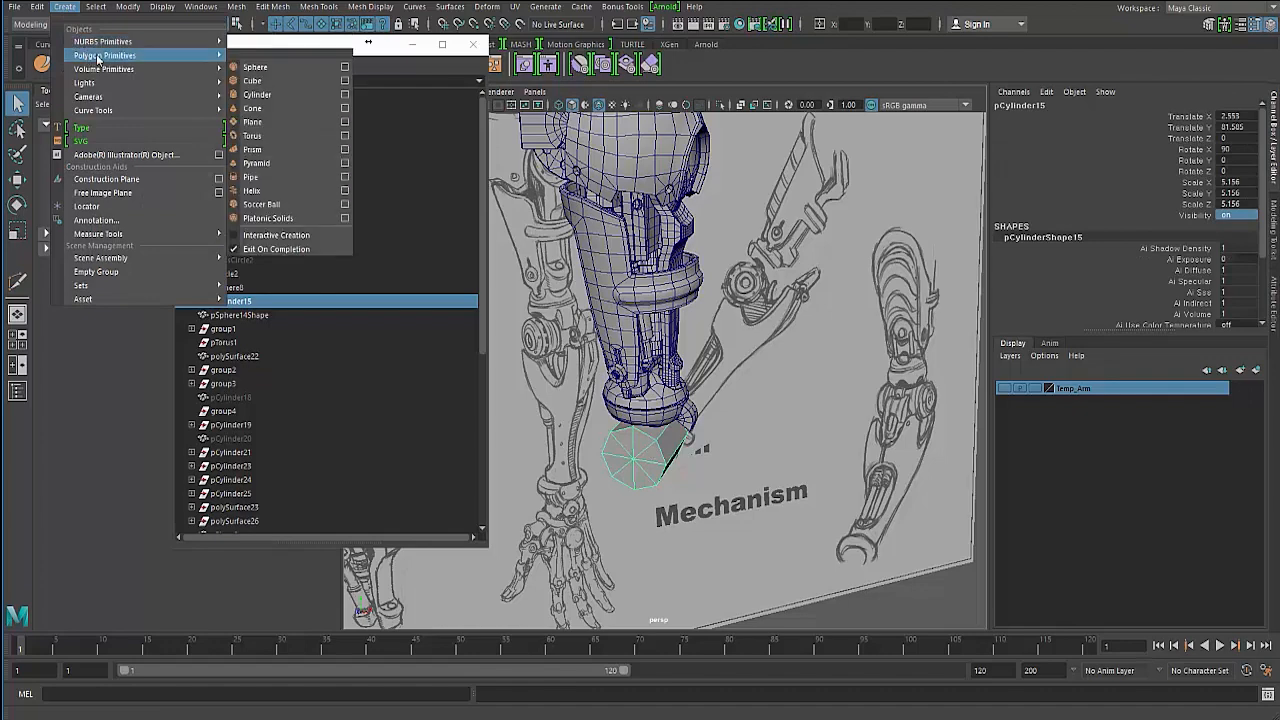
pyautogui.click(296, 96)
pyautogui.keyDown('alt'); pyautogui.moveTo(518, 352); pyautogui.dragTo(672, 498); pyautogui.keyUp('alt')
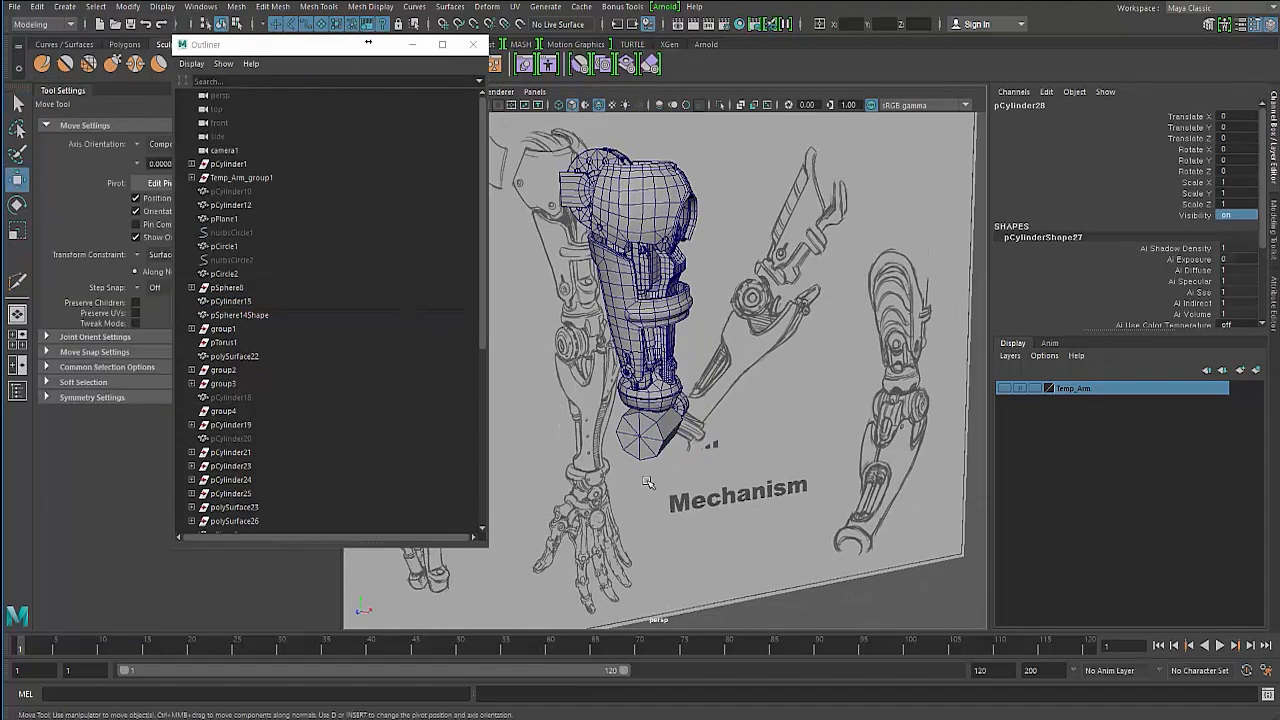
# - Snap-move the new cylinder up to the bottom of the arm
pyautogui.press('v')
pyautogui.moveTo(647, 482); pyautogui.dragTo(641, 438, button='middle')
pyautogui.press('e')
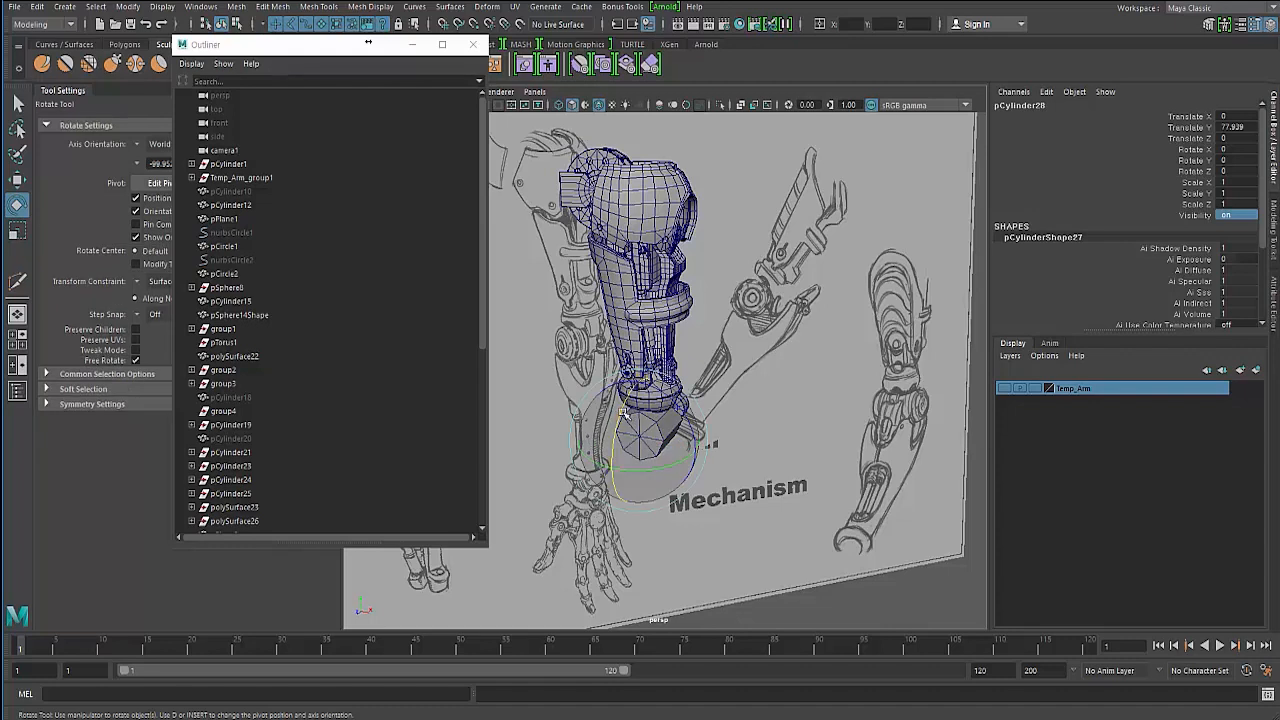
# - Rotate the new cylinder, setting its Rotate X to 90
pyautogui.moveTo(622, 411); pyautogui.dragTo(893, 289)
pyautogui.click(1232, 149)
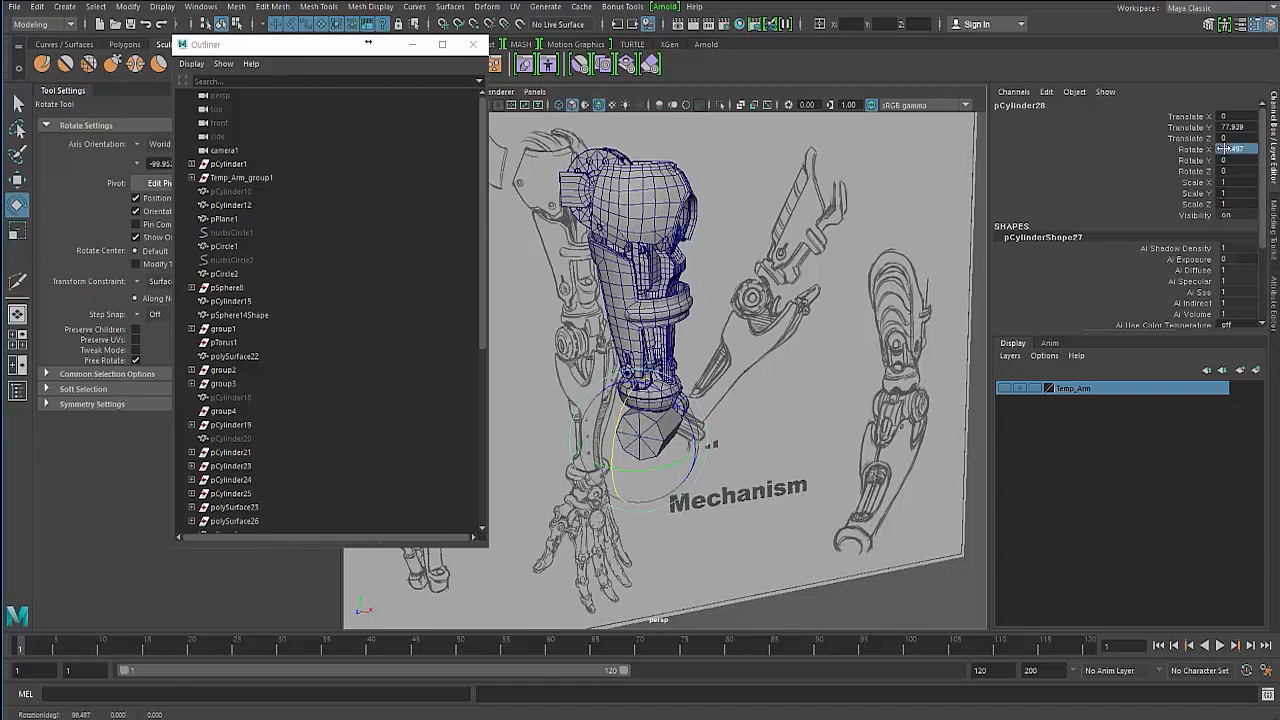
pyautogui.write('90')
pyautogui.press('Return')
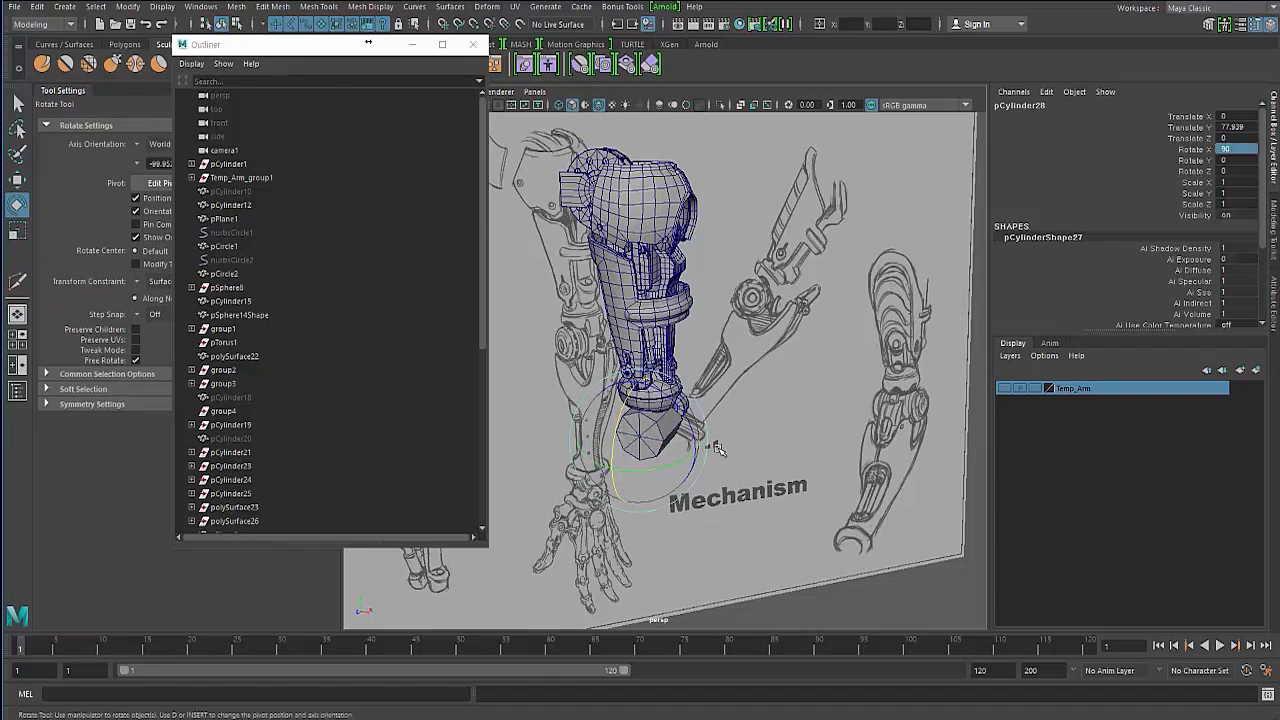
# - Scale the new cylinder uniformly to about 5.333
pyautogui.press('r')
pyautogui.moveTo(641, 442); pyautogui.dragTo(695, 437)
pyautogui.keyDown('alt'); pyautogui.moveTo(695, 437); pyautogui.dragTo(744, 423, button='middle'); pyautogui.keyUp('alt')
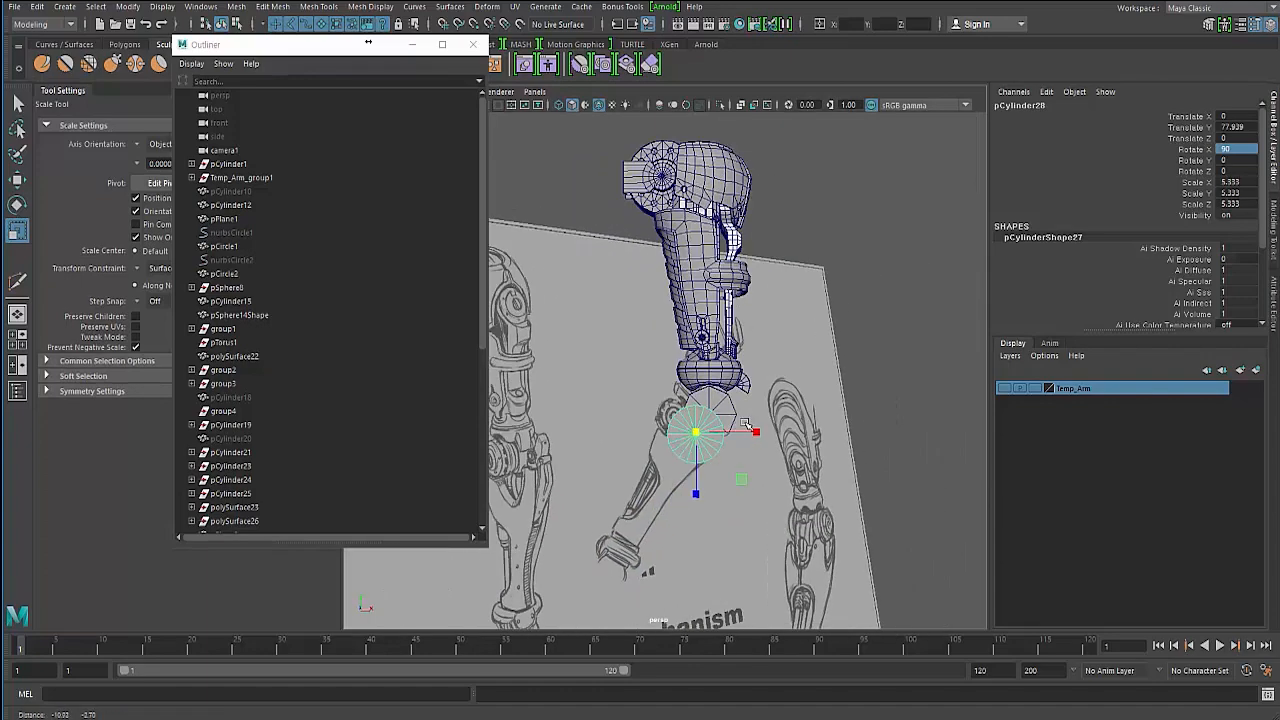
pyautogui.press('w')
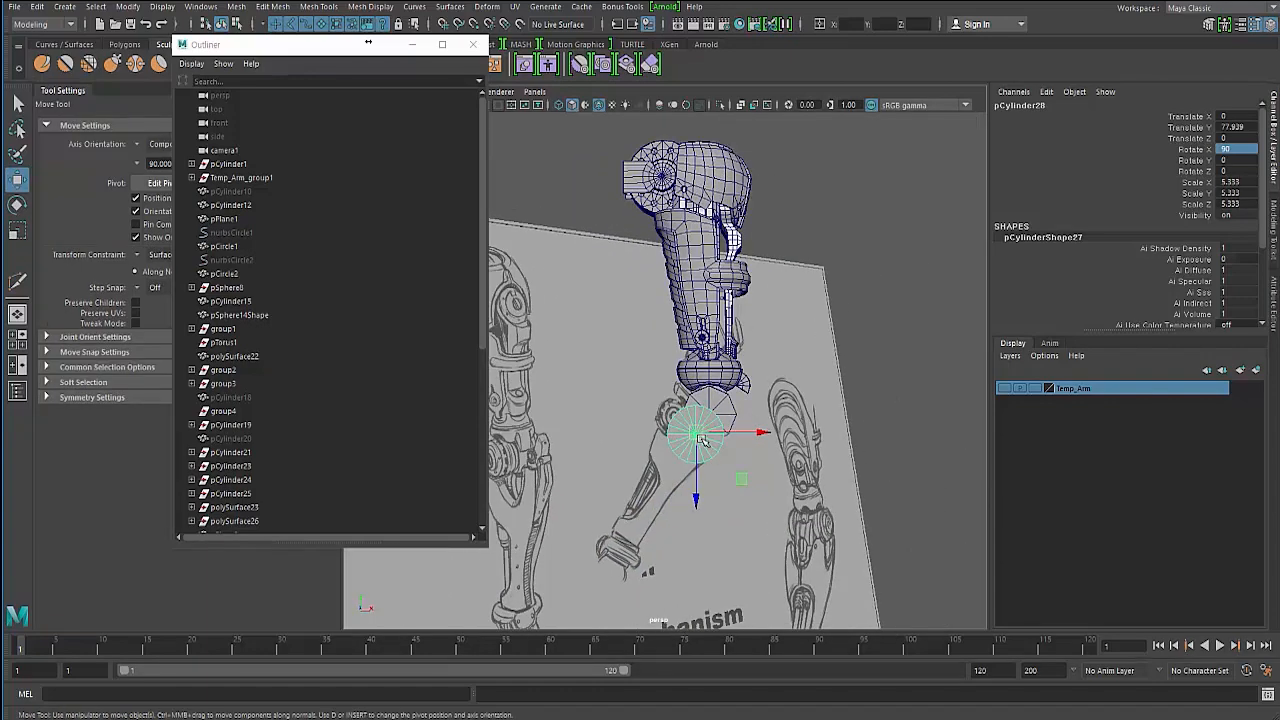
pyautogui.keyDown('alt'); pyautogui.moveTo(700, 443); pyautogui.dragTo(598, 432); pyautogui.keyUp('alt')
pyautogui.hotkey('ctrl', 'z')
# - Delete the old pCylinder15 cylinder
pyautogui.scroll(3, 685, 425)
pyautogui.press('r')
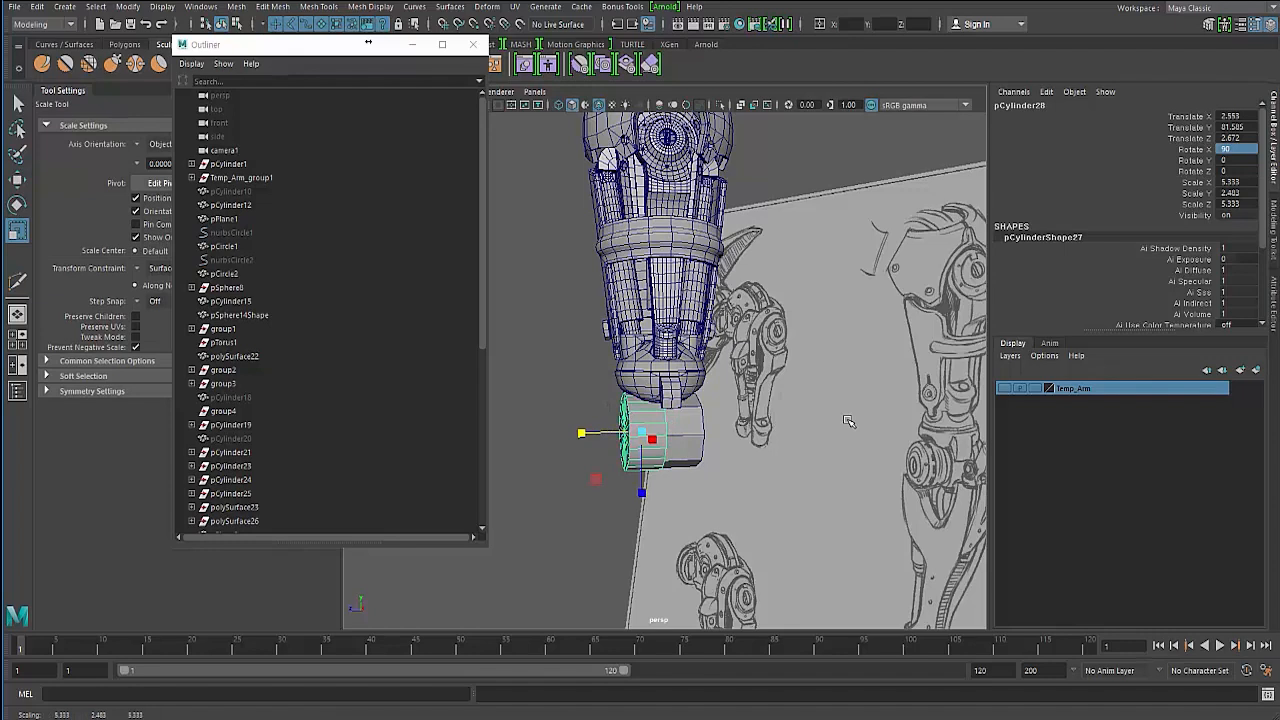
pyautogui.click(684, 441)
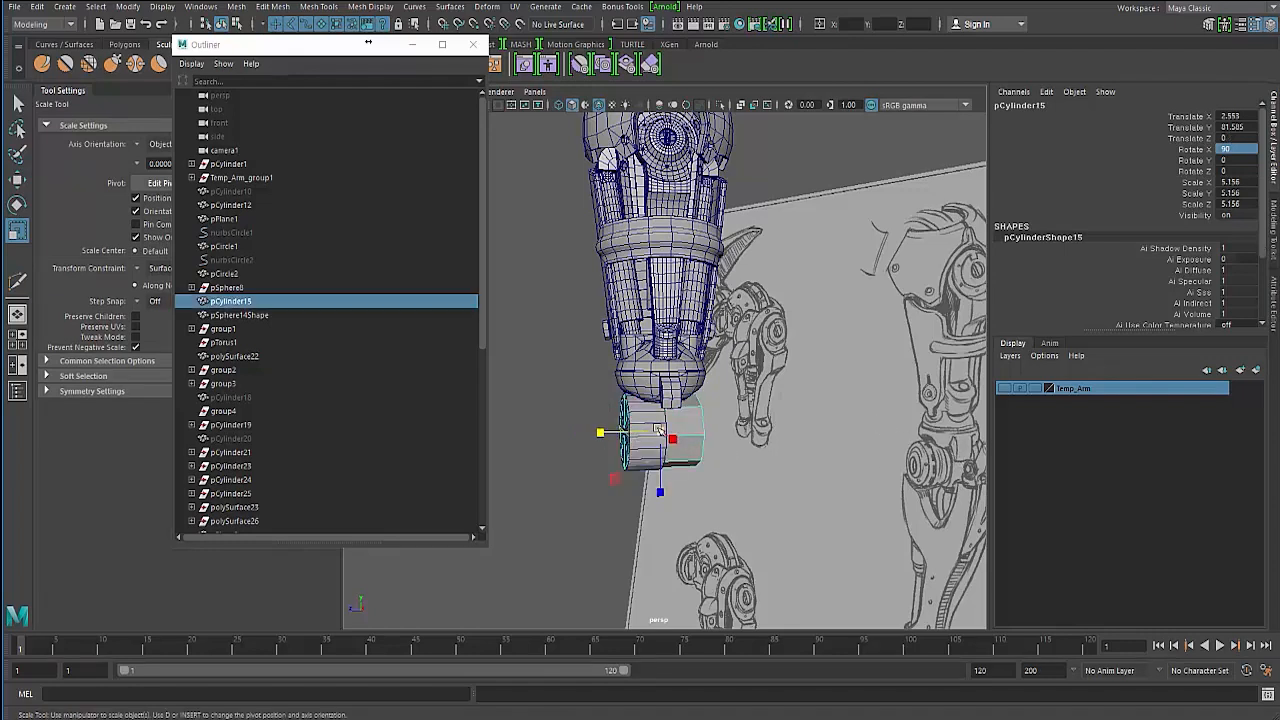
pyautogui.press('Delete')
# - Select the new cylinder and set its Translate X and Translate Z to 0
pyautogui.click(648, 450)
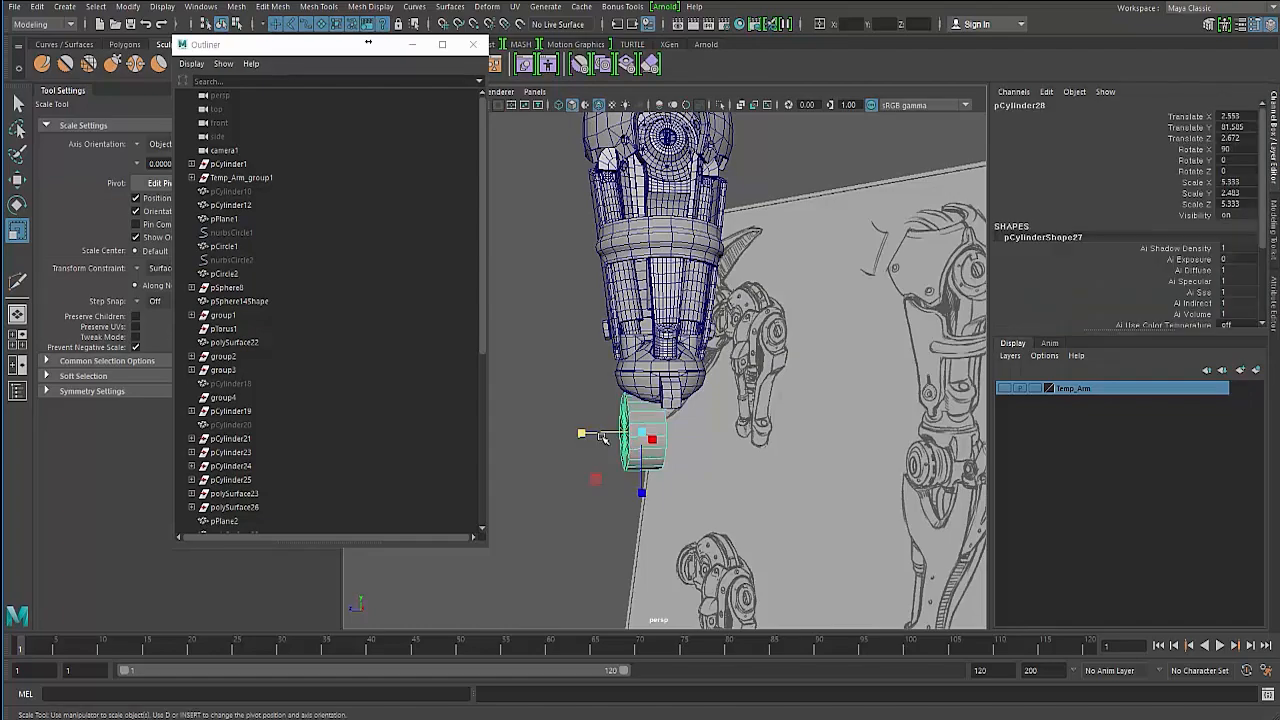
pyautogui.keyDown('alt'); pyautogui.moveTo(592, 437); pyautogui.dragTo(656, 423); pyautogui.keyUp('alt')
pyautogui.keyDown('alt'); pyautogui.moveTo(656, 423); pyautogui.dragTo(677, 416, button='middle'); pyautogui.keyUp('alt')
pyautogui.moveTo(677, 416)
pyautogui.keyDown('alt'); pyautogui.mouseDown()
pyautogui.moveTo(588, 430)
pyautogui.moveTo(566, 446)
pyautogui.moveTo(606, 451)
pyautogui.moveTo(583, 454)
pyautogui.mouseUp(); pyautogui.keyUp('alt')
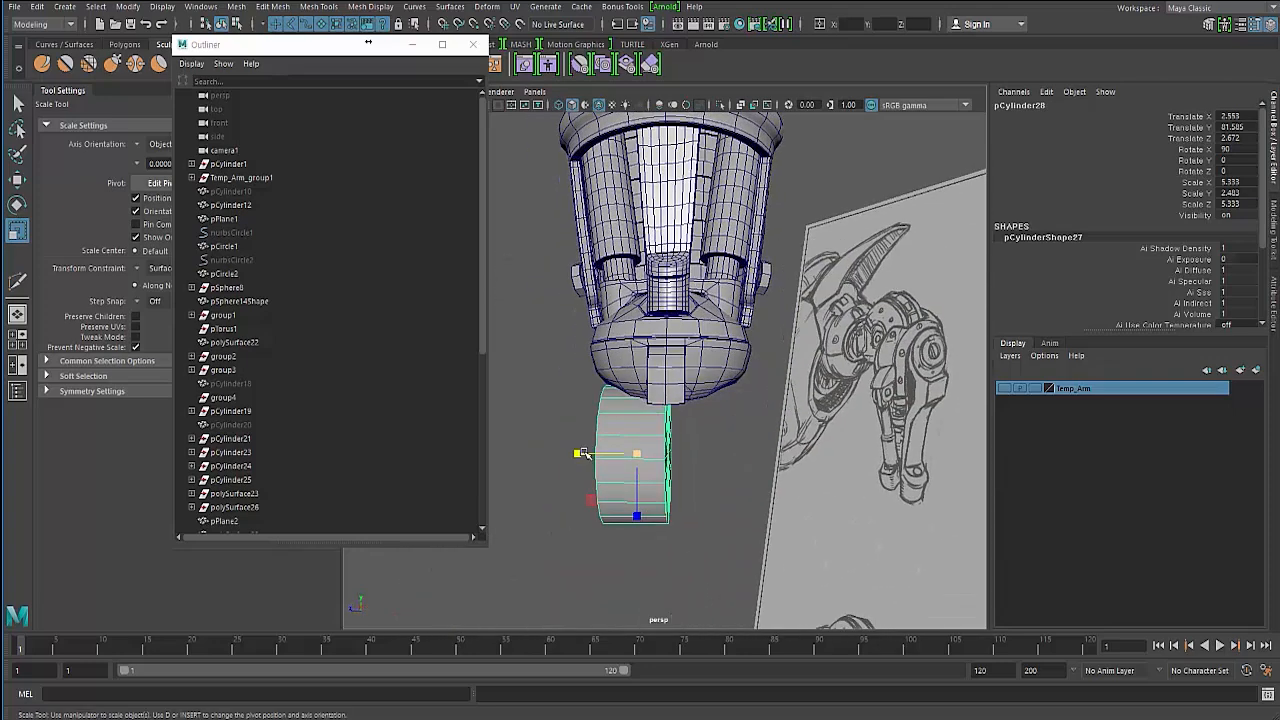
pyautogui.doubleClick(1240, 117)
pyautogui.write('0')
pyautogui.press('Return')
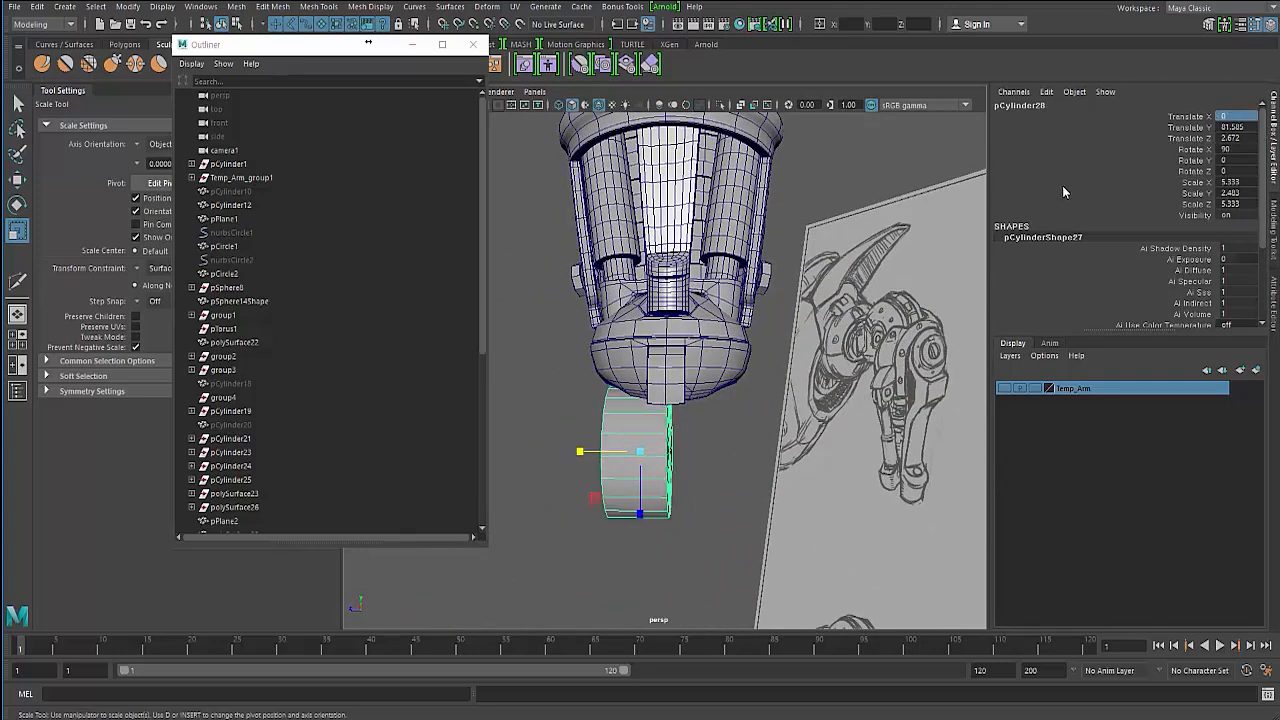
pyautogui.doubleClick(1240, 138)
pyautogui.write('0')
pyautogui.press('Return')
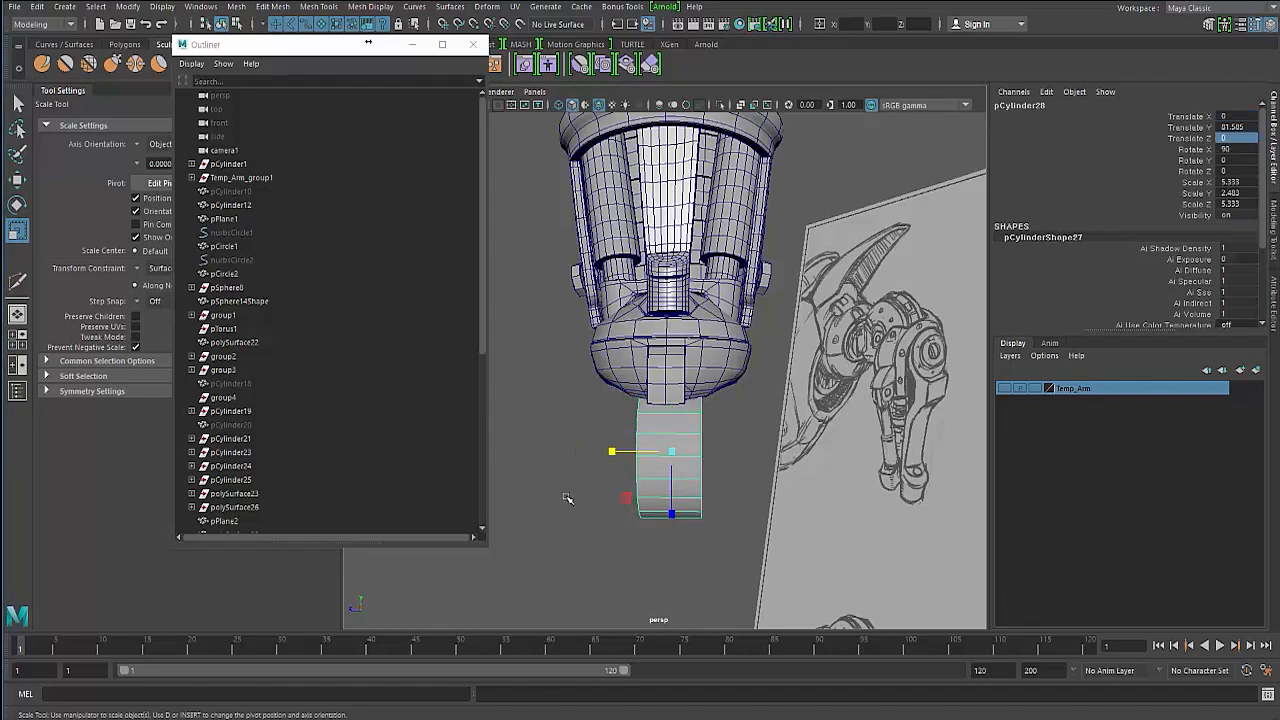
# - Scale the new cylinder thinner along its Y axis to about 1.034
pyautogui.moveTo(592, 458)
pyautogui.keyDown('alt'); pyautogui.mouseDown()
pyautogui.moveTo(690, 416)
pyautogui.moveTo(675, 430)
pyautogui.moveTo(673, 354)
pyautogui.moveTo(634, 371)
pyautogui.moveTo(852, 366)
pyautogui.mouseUp(); pyautogui.keyUp('alt')
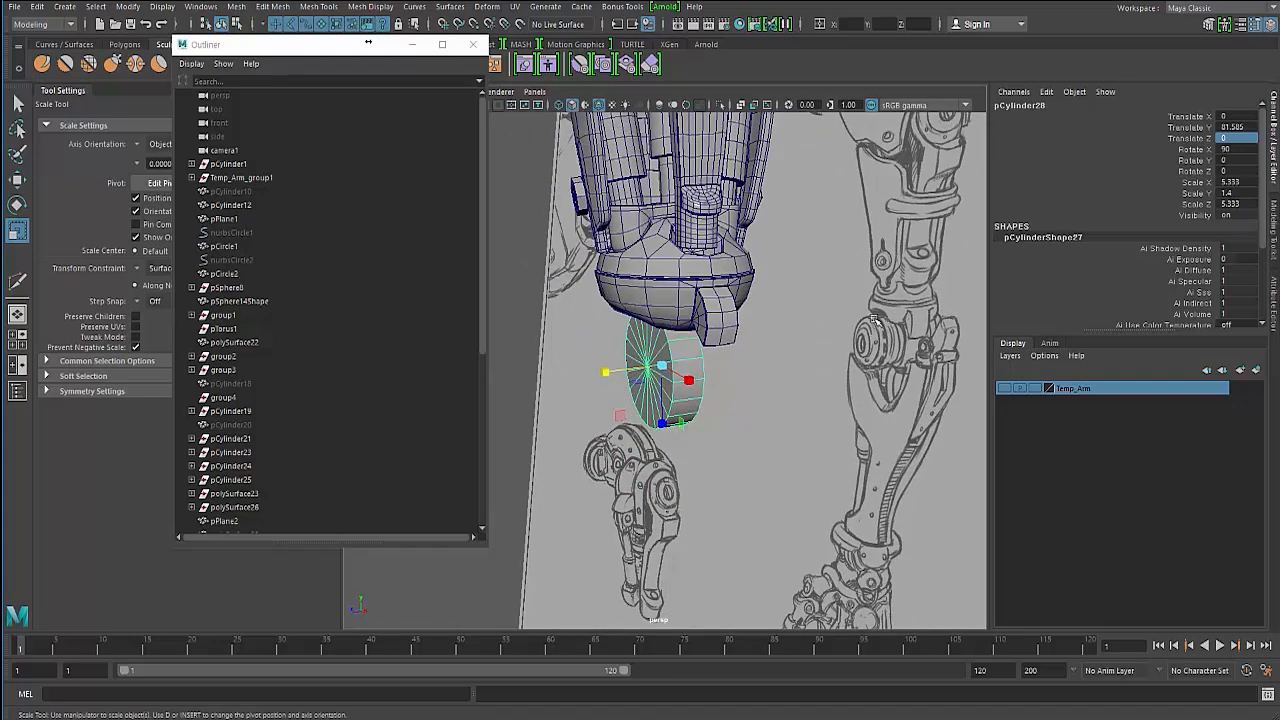
pyautogui.keyDown('alt'); pyautogui.moveTo(643, 376); pyautogui.dragTo(611, 367); pyautogui.keyUp('alt')
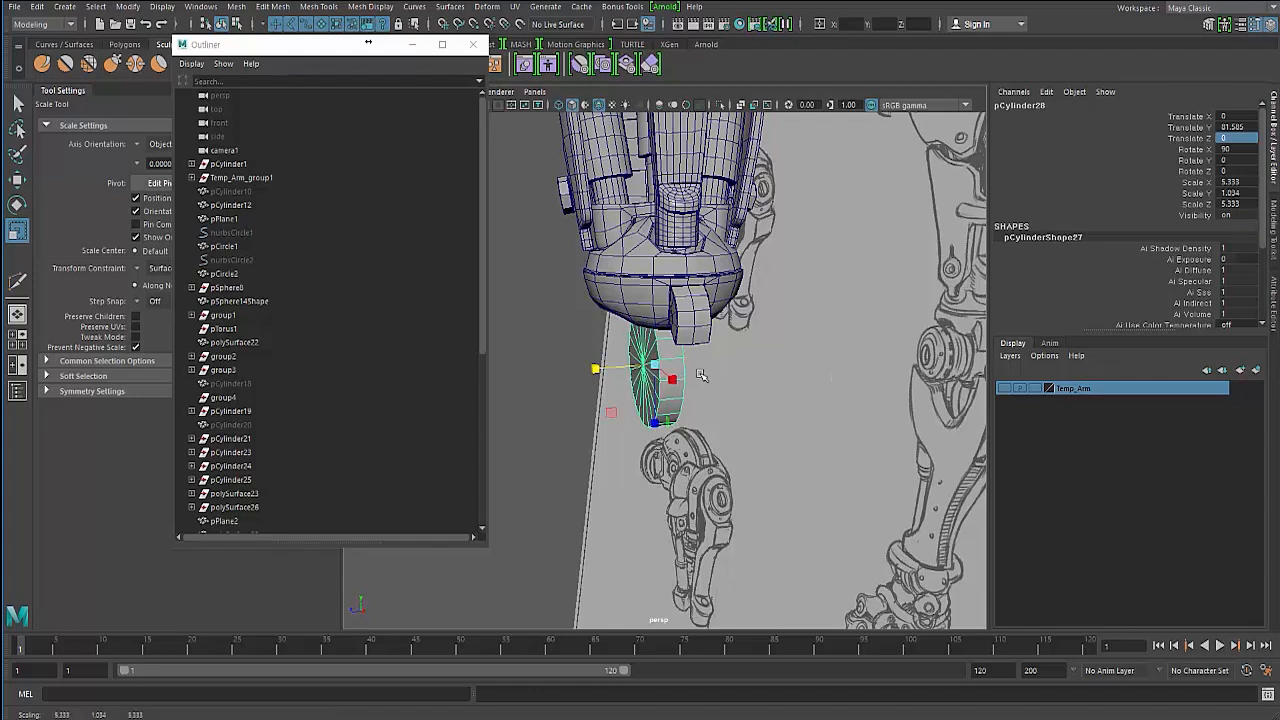
pyautogui.keyDown('alt'); pyautogui.moveTo(701, 375); pyautogui.dragTo(665, 376); pyautogui.keyUp('alt')
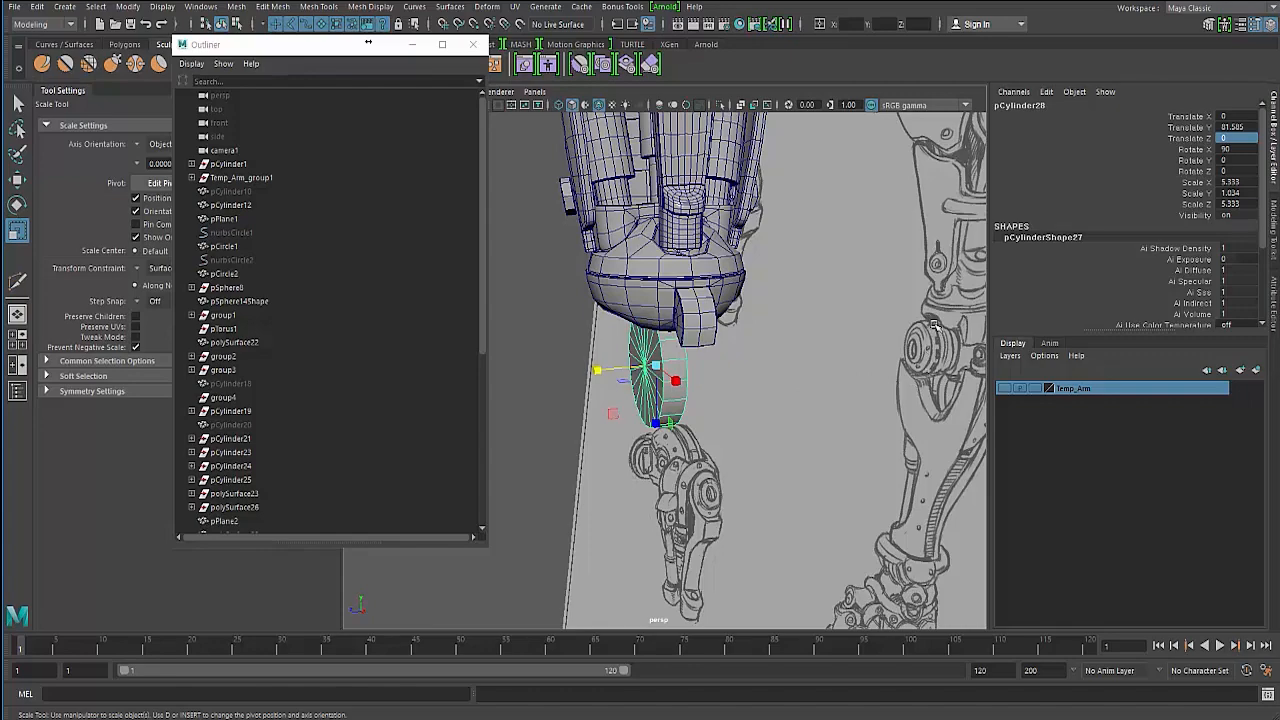
# - Inspect the new cylinder's polyCylinder6 construction inputs
pyautogui.keyDown('alt'); pyautogui.moveTo(667, 352); pyautogui.dragTo(795, 350); pyautogui.keyUp('alt')
pyautogui.keyDown('alt'); pyautogui.moveTo(795, 350); pyautogui.dragTo(835, 350, button='right'); pyautogui.keyUp('alt')
pyautogui.moveTo(835, 350)
pyautogui.keyDown('alt'); pyautogui.mouseDown()
pyautogui.moveTo(722, 353)
pyautogui.moveTo(679, 319)
pyautogui.moveTo(696, 309)
pyautogui.mouseUp(); pyautogui.keyUp('alt')
pyautogui.moveTo(706, 295); pyautogui.dragTo(706, 330, button='right')
pyautogui.moveTo(722, 284)
pyautogui.keyDown('alt'); pyautogui.mouseDown()
pyautogui.moveTo(730, 295)
pyautogui.moveTo(760, 284)
pyautogui.moveTo(708, 304)
pyautogui.moveTo(800, 312)
pyautogui.mouseUp(); pyautogui.keyUp('alt')
pyautogui.click(757, 238)
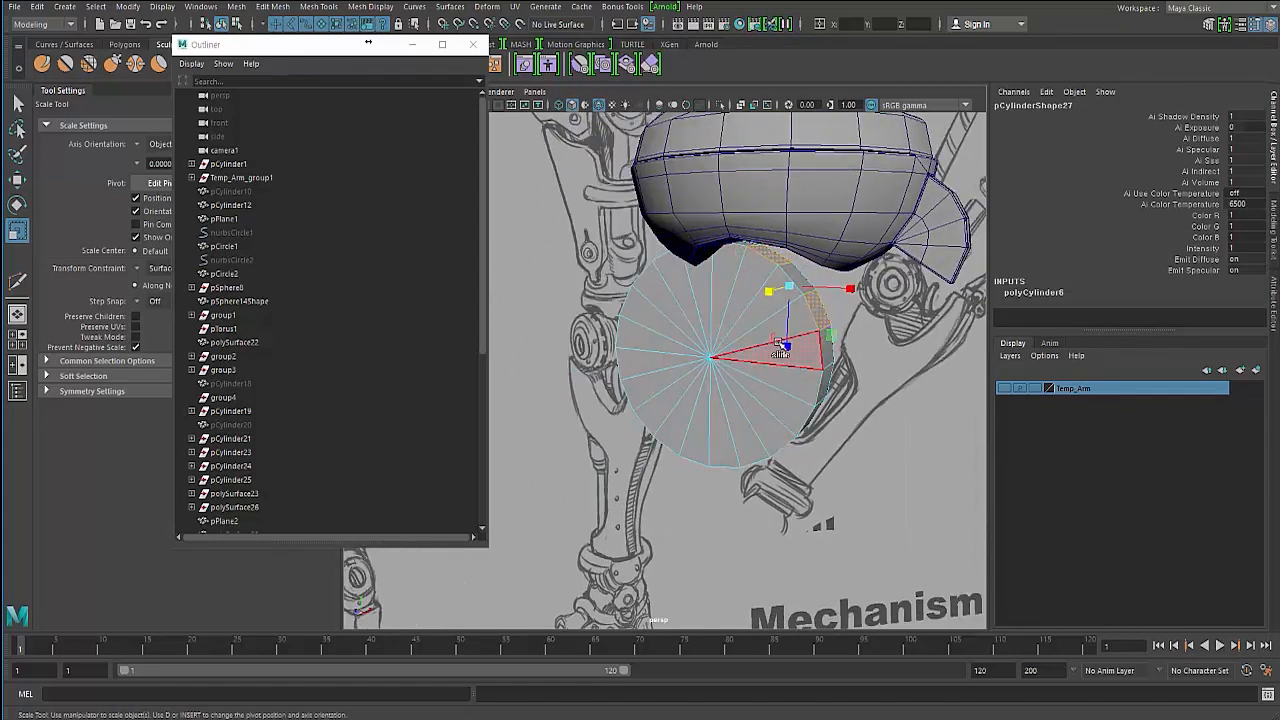
pyautogui.press('F8')
pyautogui.scroll(-3, 1105, 293)
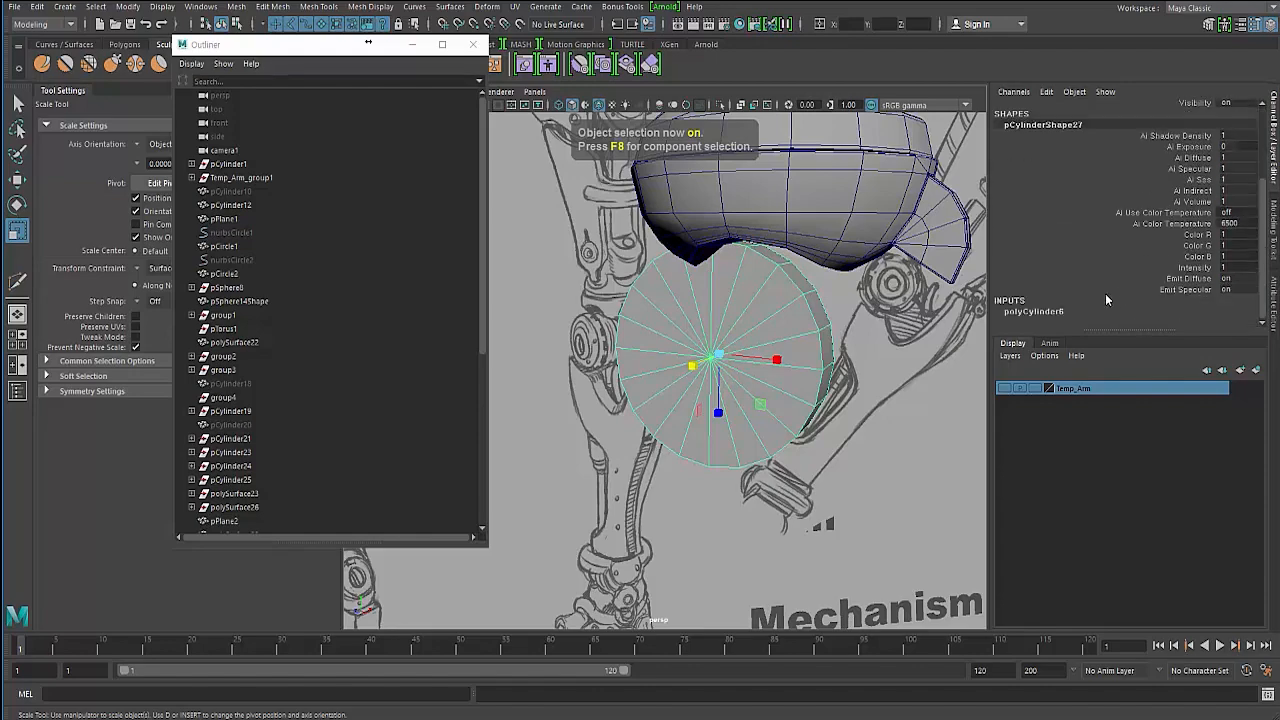
pyautogui.click(1045, 313)
pyautogui.scroll(-2, 1055, 320)
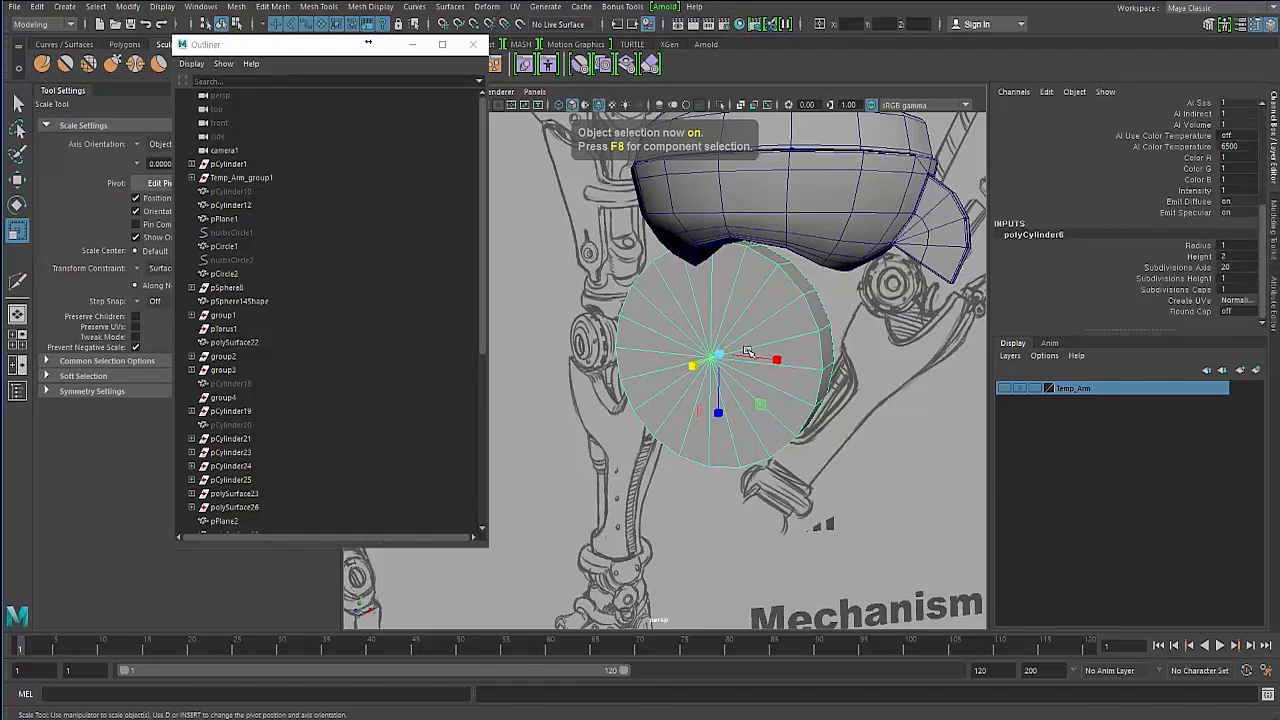
# - Hide the surrounding interface panels to enlarge the viewport
pyautogui.keyDown('alt'); pyautogui.moveTo(748, 352); pyautogui.dragTo(583, 321); pyautogui.keyUp('alt')
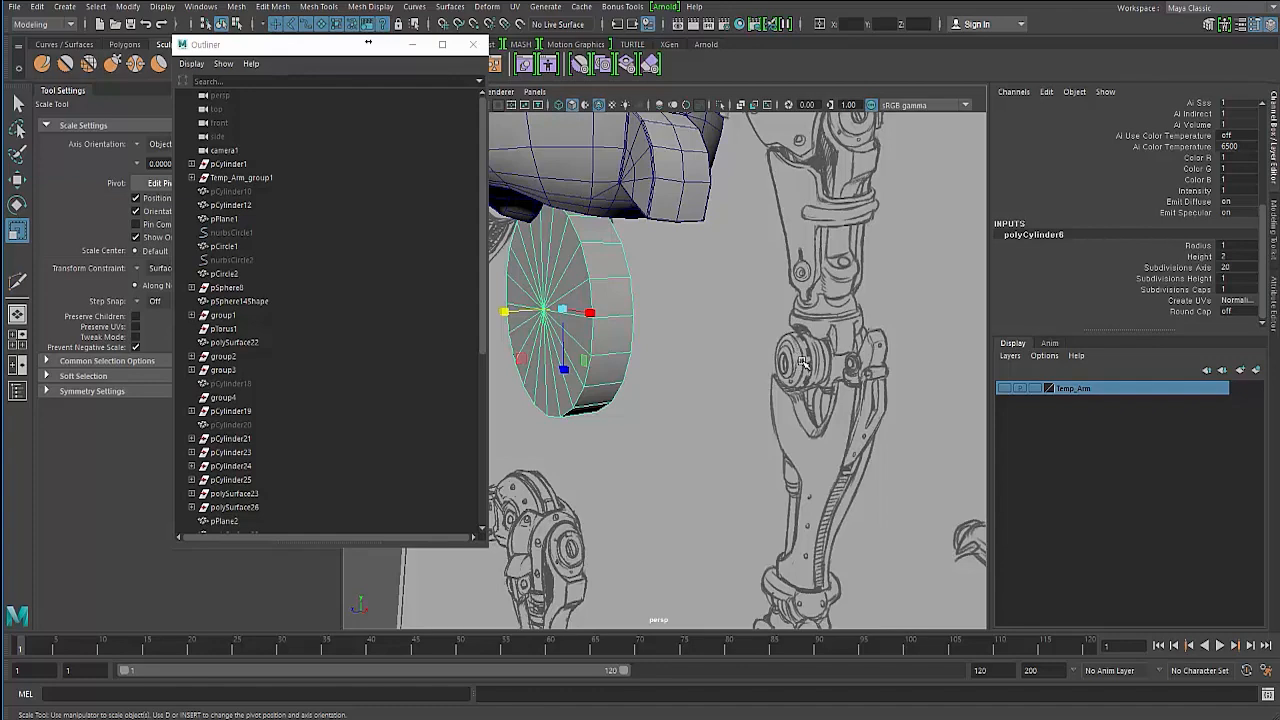
pyautogui.moveTo(541, 313)
pyautogui.keyDown('alt'); pyautogui.mouseDown()
pyautogui.moveTo(602, 293)
pyautogui.moveTo(606, 303)
pyautogui.moveTo(585, 288)
pyautogui.mouseUp(); pyautogui.keyUp('alt')
pyautogui.moveTo(585, 288); pyautogui.dragTo(587, 325, button='right')
pyautogui.keyDown('alt'); pyautogui.moveTo(587, 325); pyautogui.dragTo(612, 278); pyautogui.keyUp('alt')
pyautogui.doubleClick(661, 350)
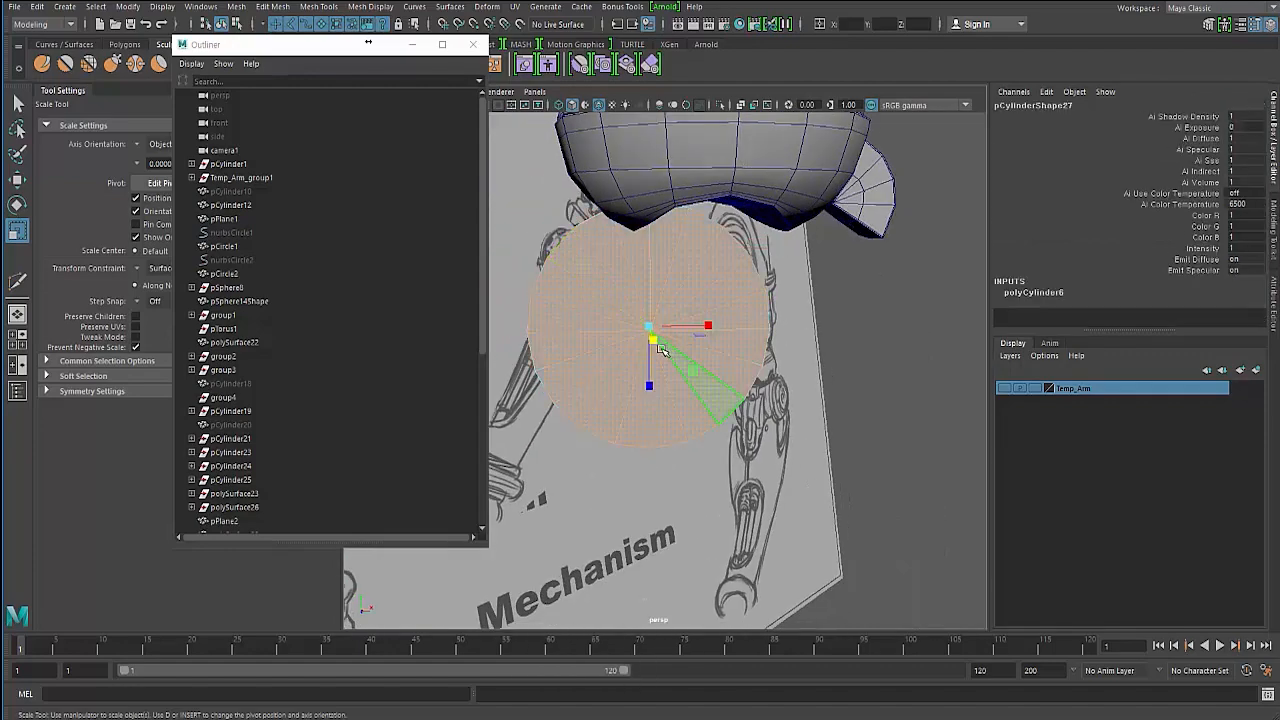
pyautogui.keyDown('alt'); pyautogui.moveTo(661, 350); pyautogui.dragTo(611, 342); pyautogui.keyUp('alt')
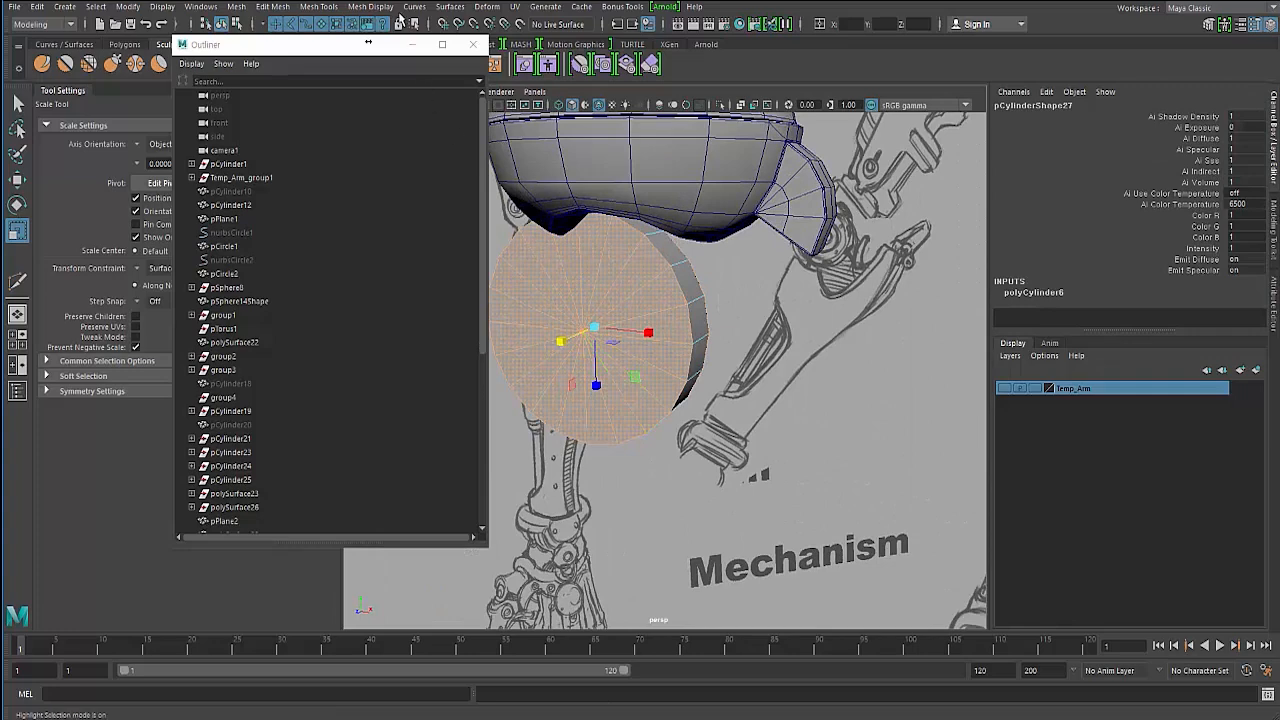
pyautogui.hotkey('ctrl', 'space')
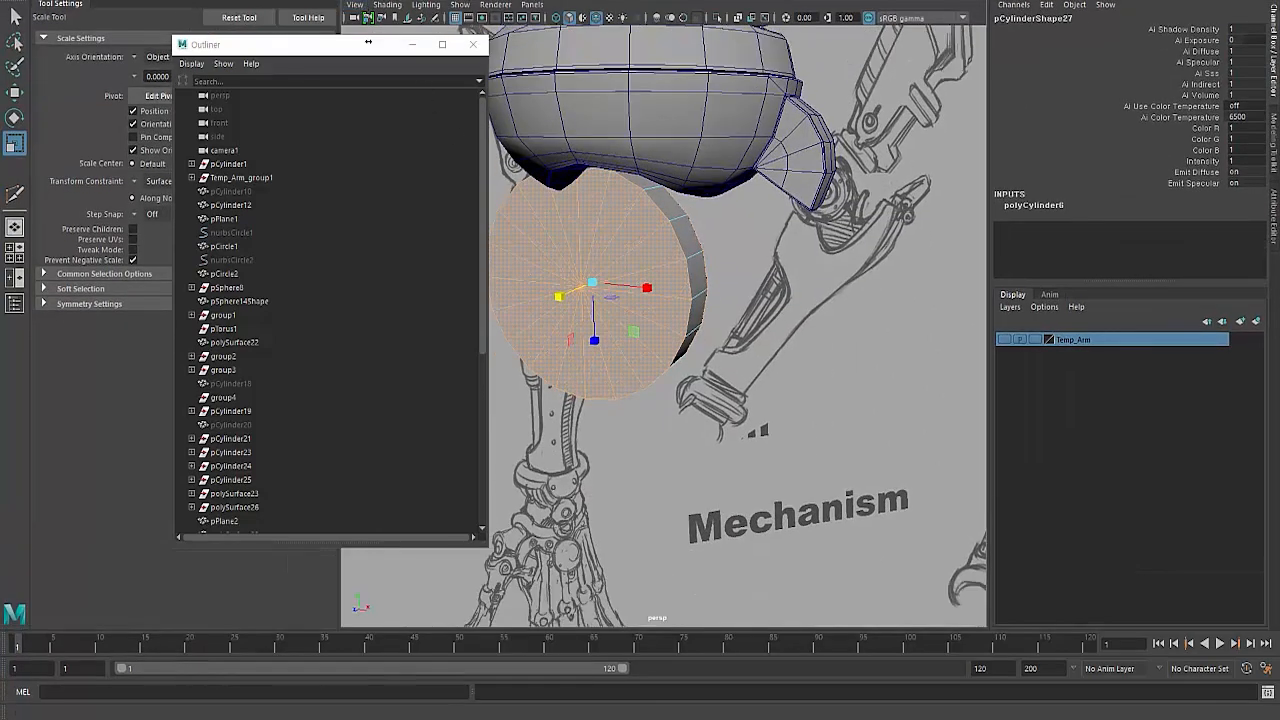
# - Restore the interface panels and apply Connect to the cylinder's selected components
pyautogui.hotkey('ctrl', 'space')
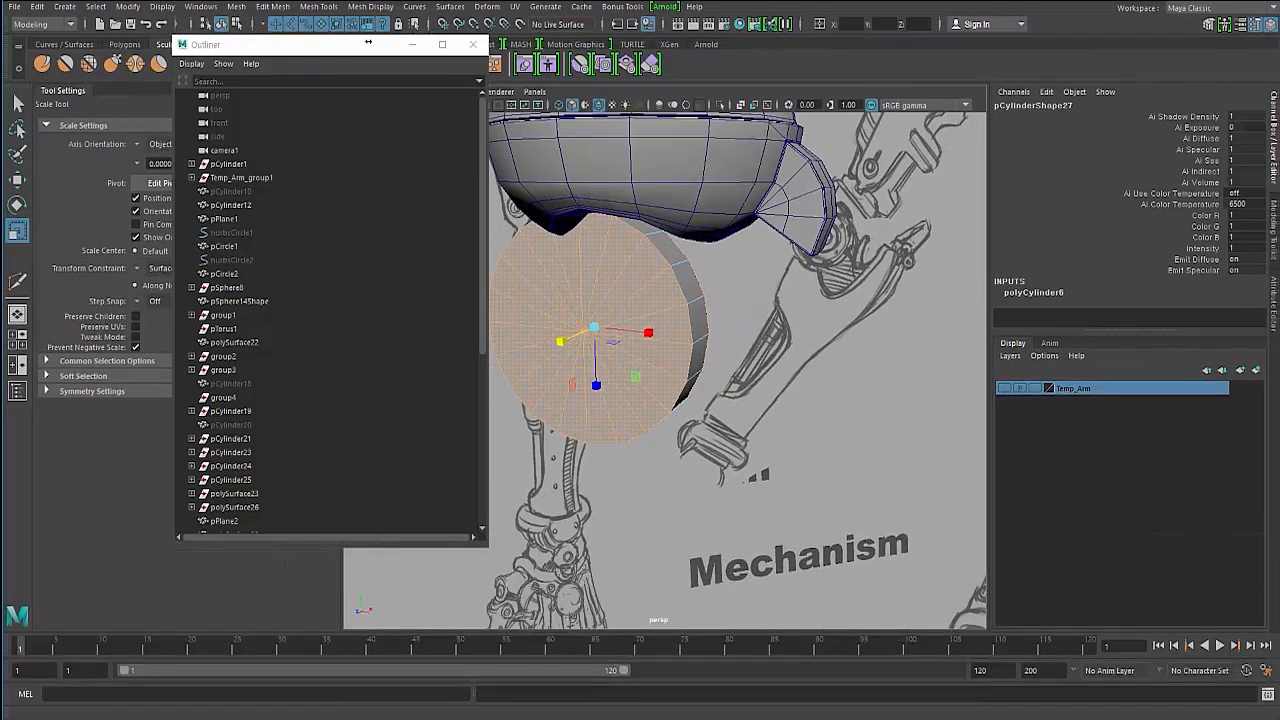
pyautogui.click(324, 9)
pyautogui.moveTo(280, 10)
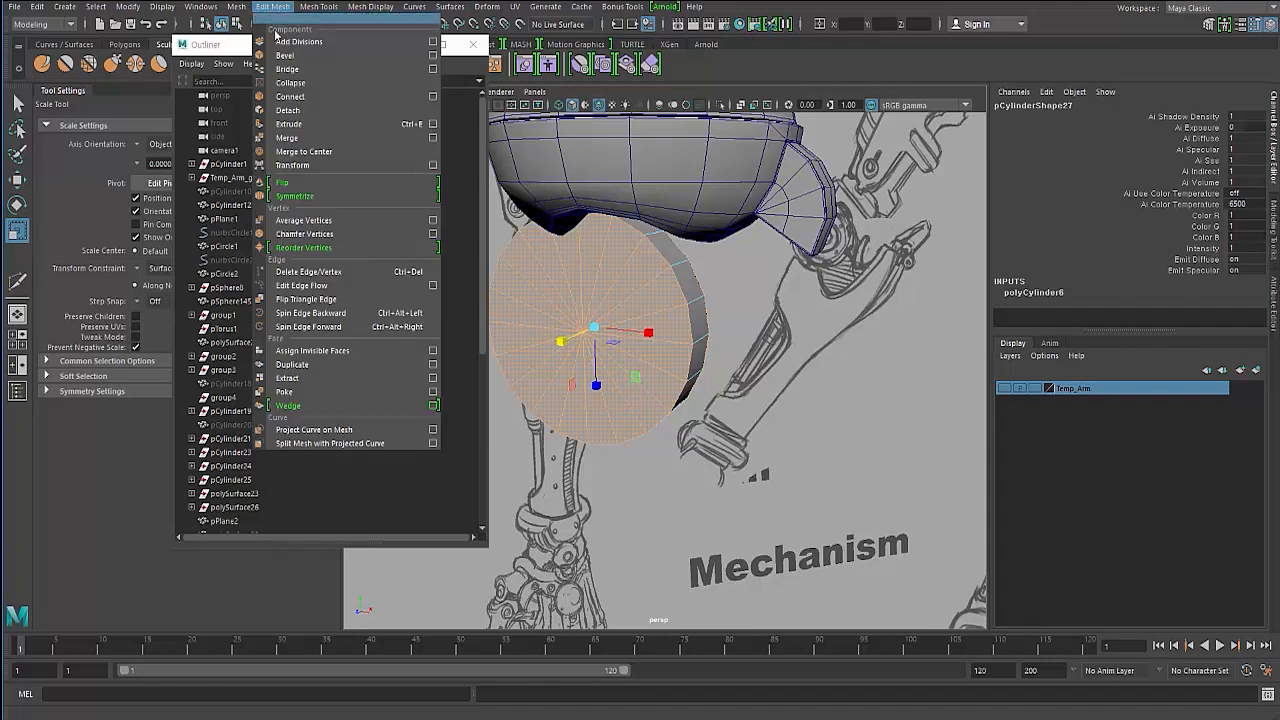
pyautogui.click(292, 97)
# - Insert several concentric edge loops into the cylinder's front cap with the Multi-Cut tool
pyautogui.moveTo(602, 303)
pyautogui.keyDown('alt'); pyautogui.mouseDown()
pyautogui.moveTo(487, 297)
pyautogui.moveTo(675, 297)
pyautogui.moveTo(607, 301)
pyautogui.mouseUp(); pyautogui.keyUp('alt')
pyautogui.moveTo(607, 300); pyautogui.dragTo(605, 272, button='right')
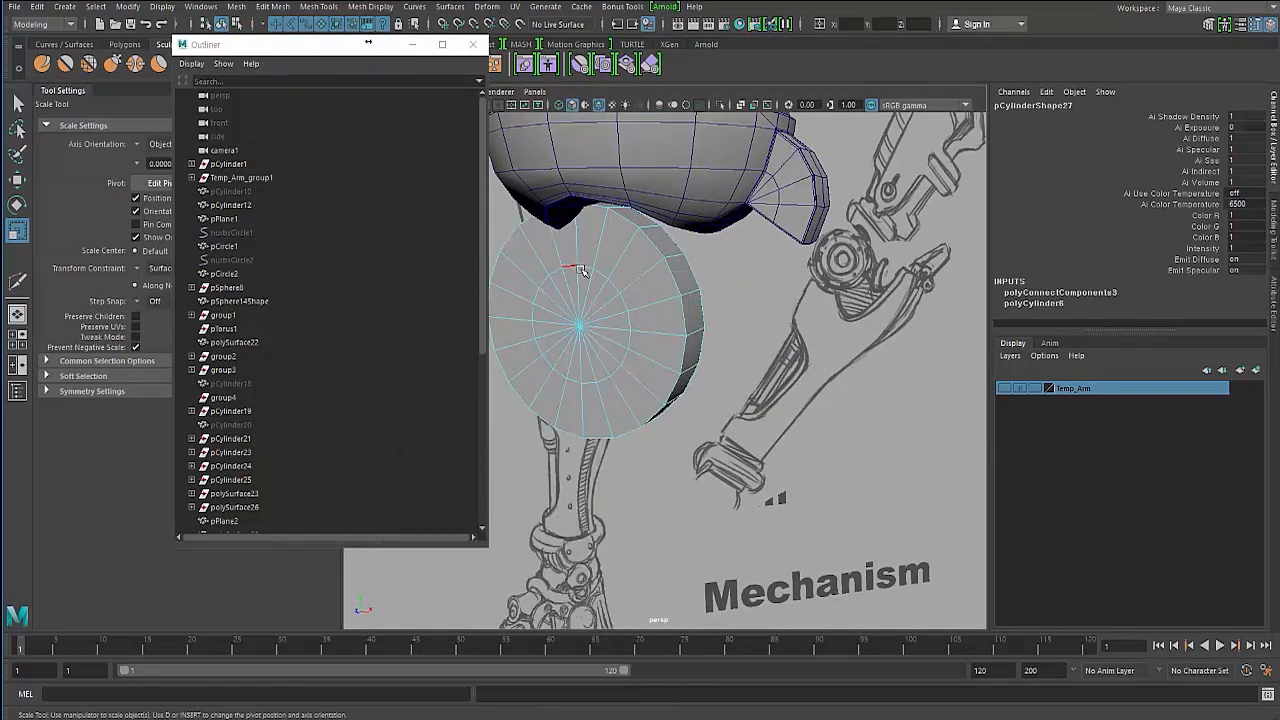
pyautogui.doubleClick(587, 270)
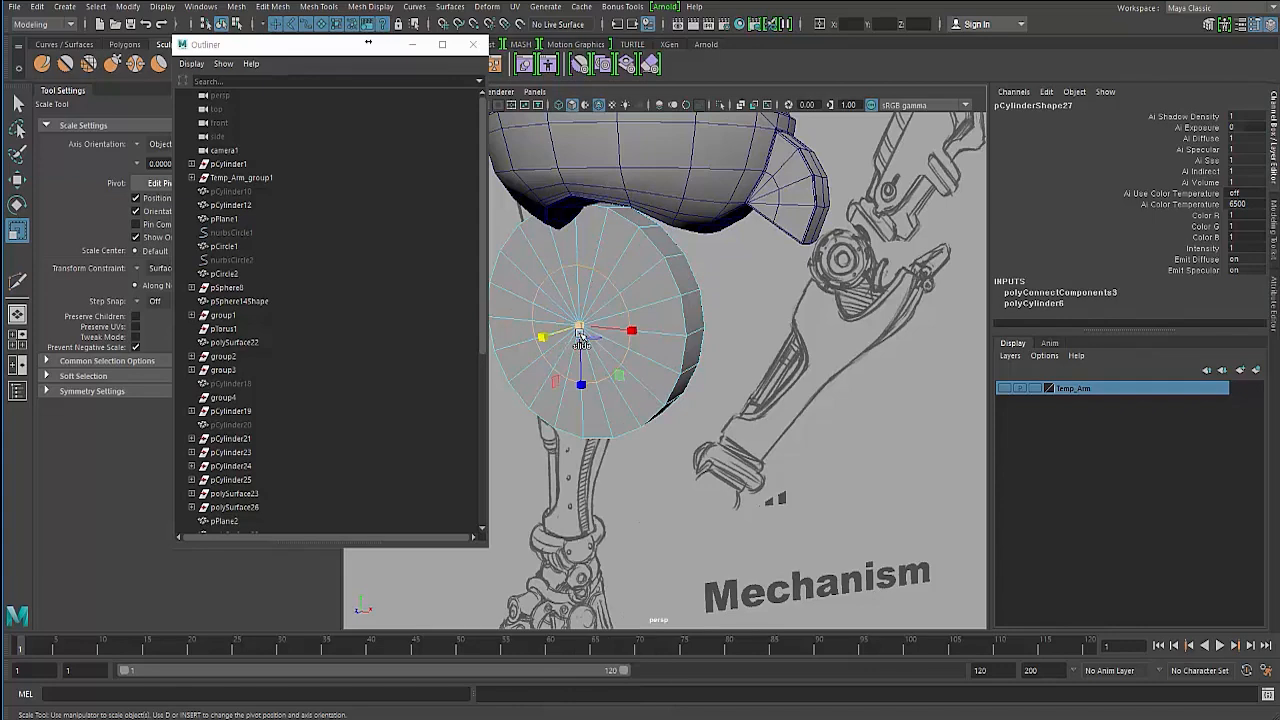
pyautogui.keyDown('alt'); pyautogui.moveTo(707, 345); pyautogui.dragTo(709, 346); pyautogui.keyUp('alt')
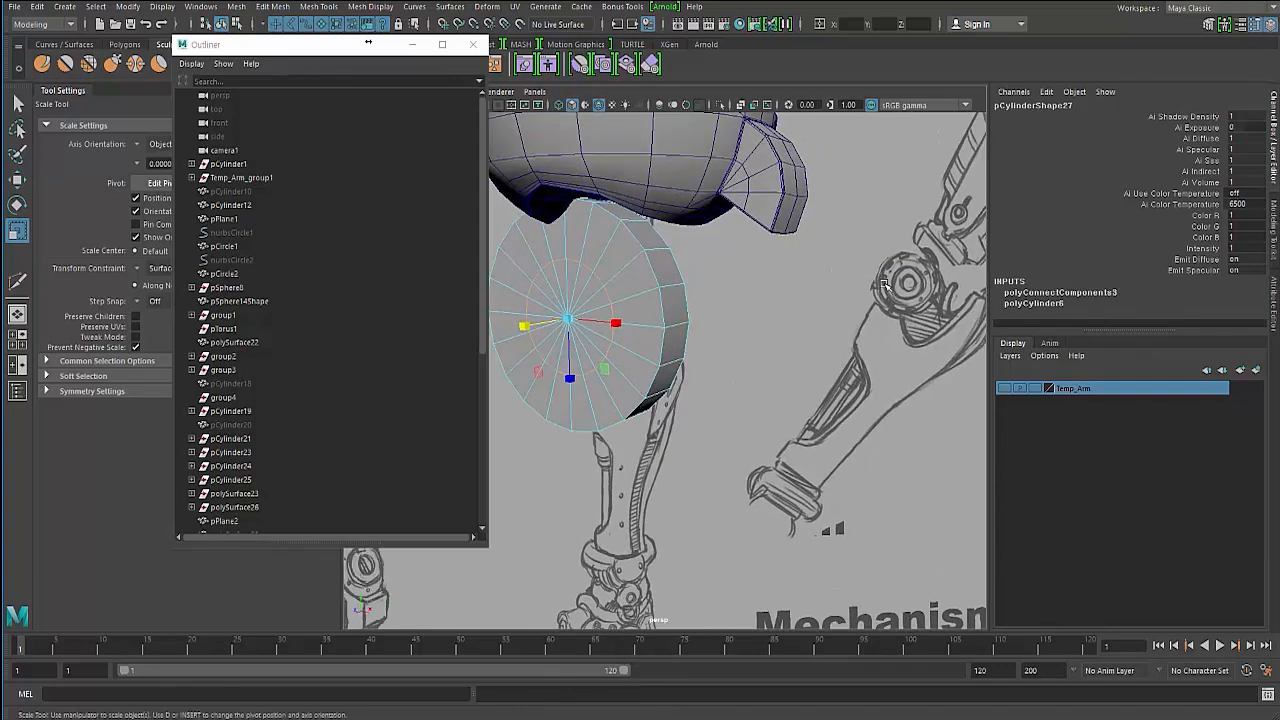
pyautogui.keyDown('alt'); pyautogui.moveTo(615, 318); pyautogui.dragTo(576, 298); pyautogui.keyUp('alt')
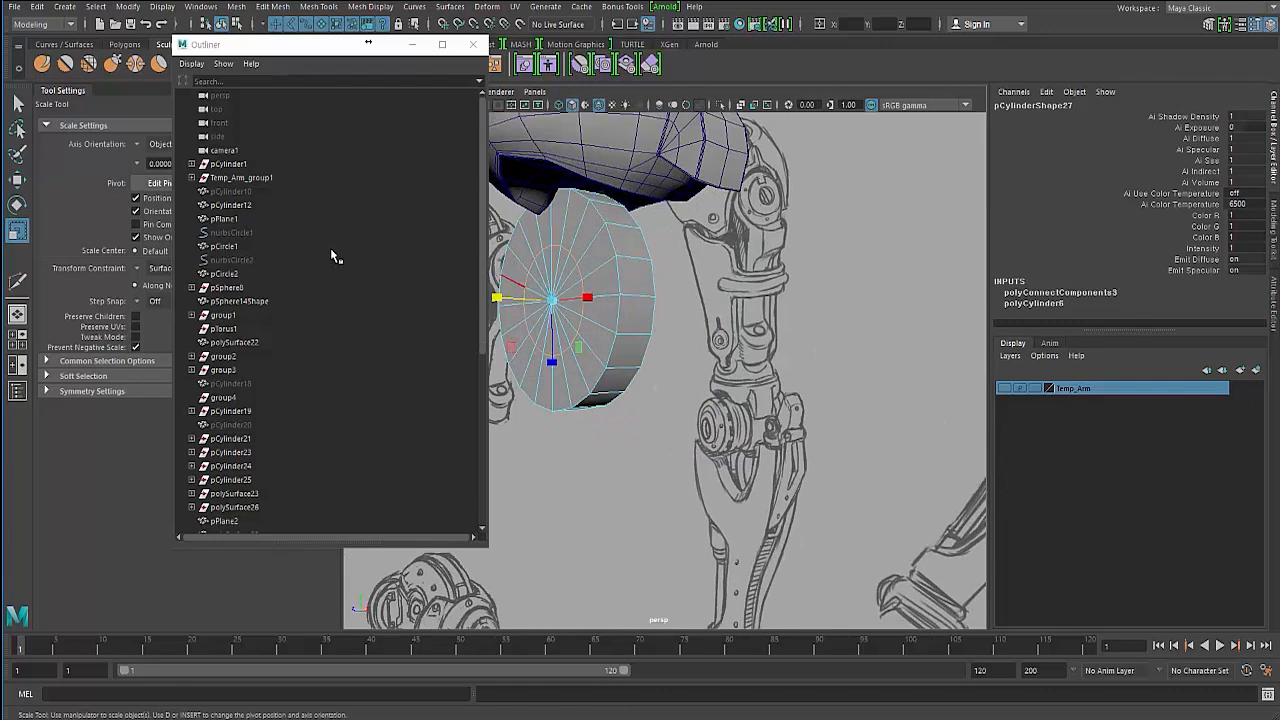
pyautogui.moveTo(549, 298)
pyautogui.mouseDown()
pyautogui.moveTo(563, 300)
pyautogui.moveTo(517, 315)
pyautogui.mouseUp()
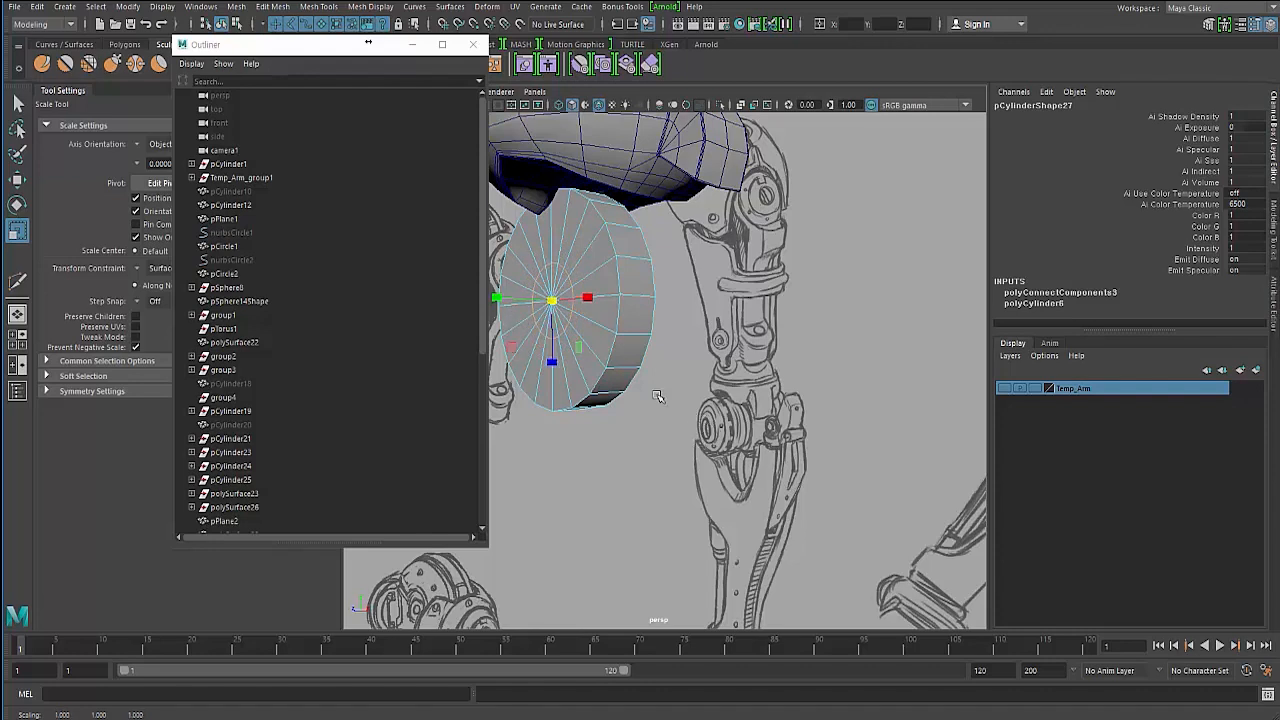
pyautogui.keyDown('alt'); pyautogui.moveTo(557, 323); pyautogui.dragTo(608, 264); pyautogui.keyUp('alt')
pyautogui.keyDown('shift'); pyautogui.moveTo(601, 256); pyautogui.dragTo(550, 262, button='right'); pyautogui.keyUp('shift')
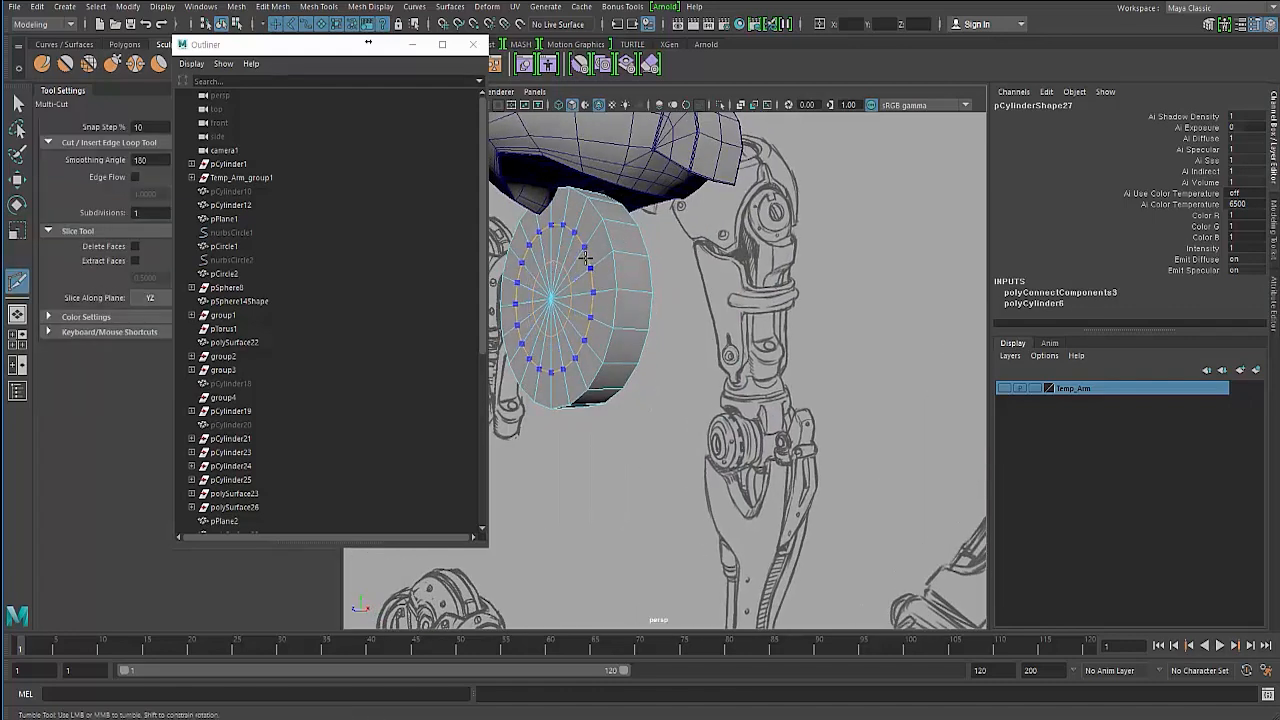
pyautogui.keyDown('ctrl'); pyautogui.click(587, 258); pyautogui.keyUp('ctrl')
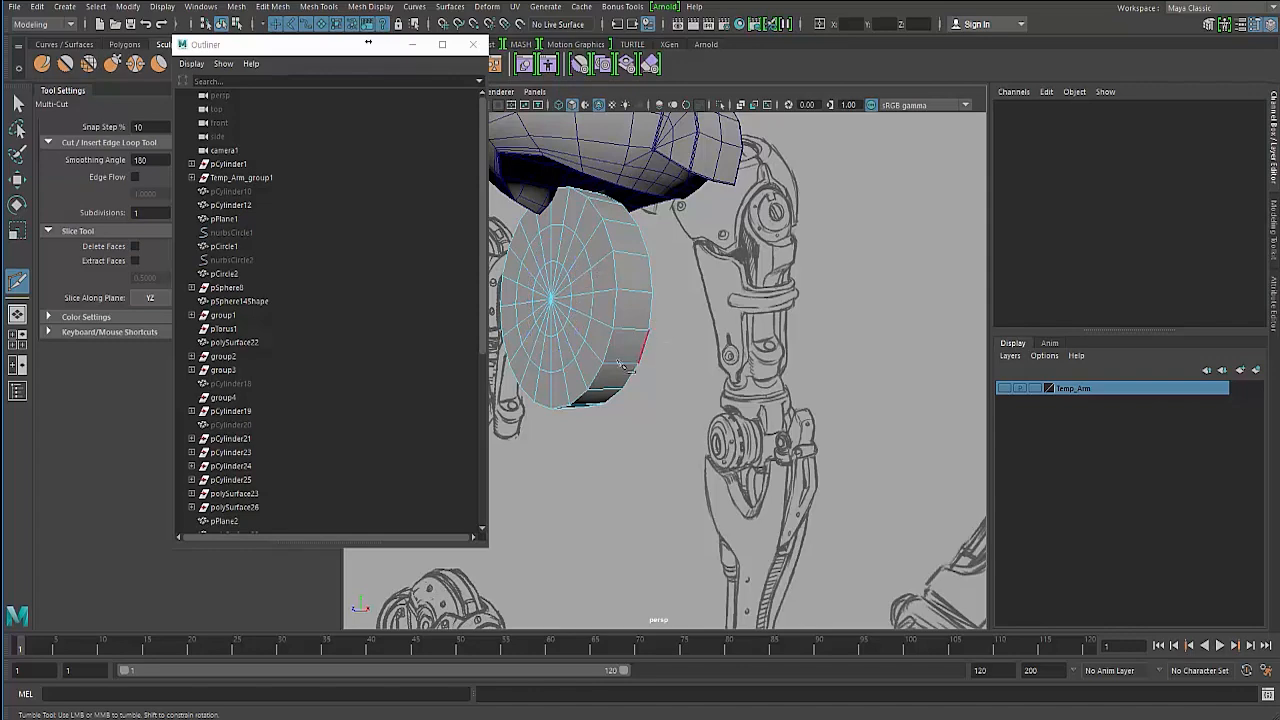
pyautogui.keyDown('alt'); pyautogui.moveTo(580, 268); pyautogui.dragTo(616, 222); pyautogui.keyUp('alt')
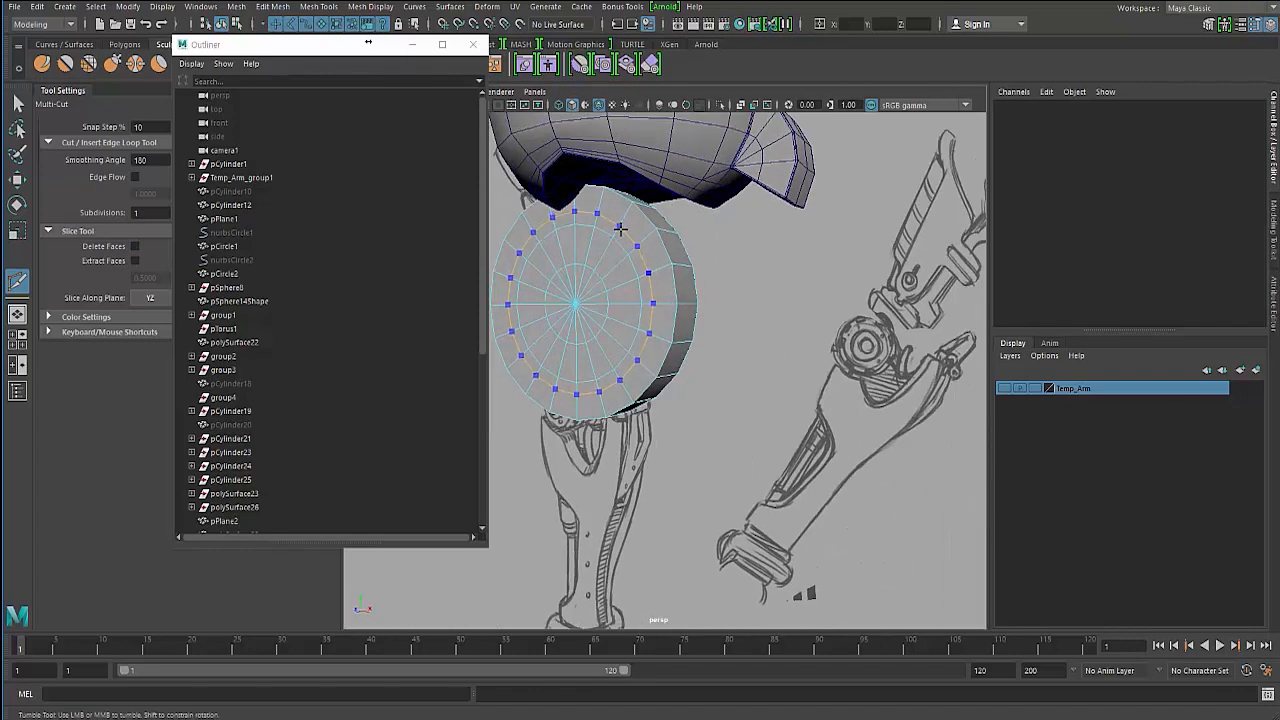
pyautogui.moveTo(615, 257)
pyautogui.keyDown('alt'); pyautogui.mouseDown()
pyautogui.moveTo(586, 274)
pyautogui.moveTo(571, 266)
pyautogui.mouseUp(); pyautogui.keyUp('alt')
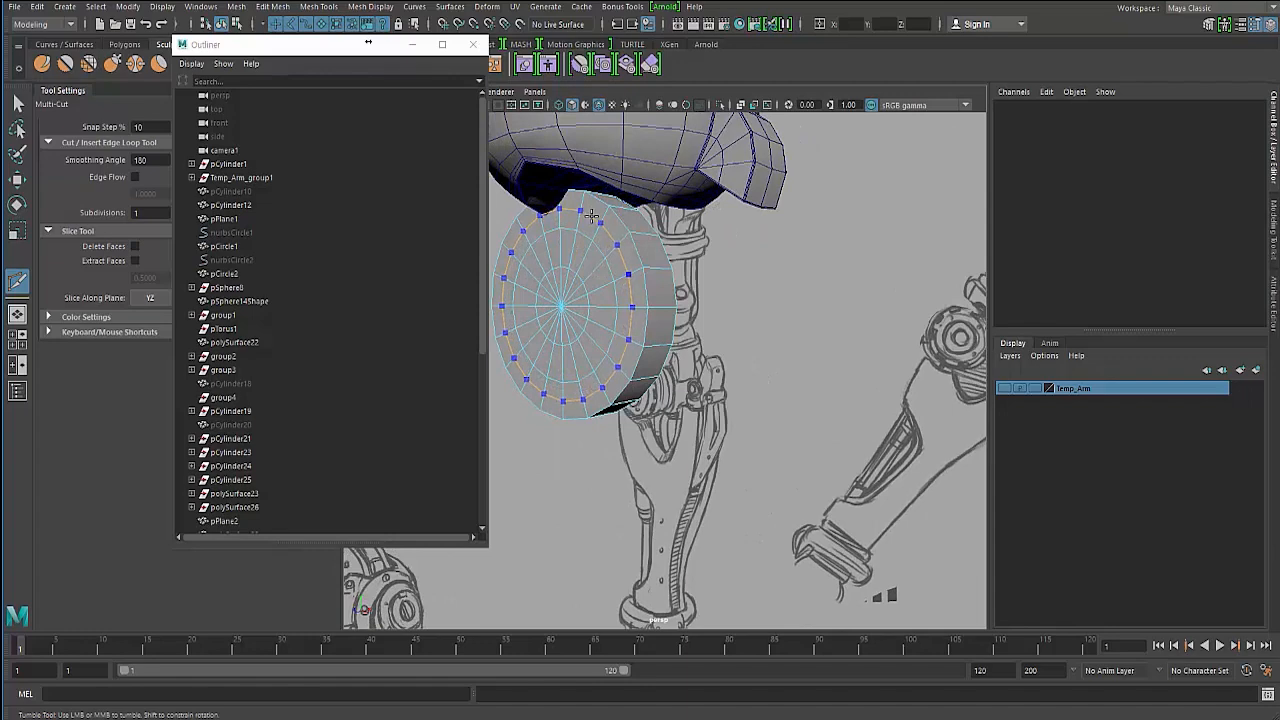
pyautogui.moveTo(575, 295)
pyautogui.keyDown('alt'); pyautogui.mouseDown()
pyautogui.moveTo(597, 235)
pyautogui.moveTo(572, 252)
pyautogui.moveTo(592, 239)
pyautogui.mouseUp(); pyautogui.keyUp('alt')
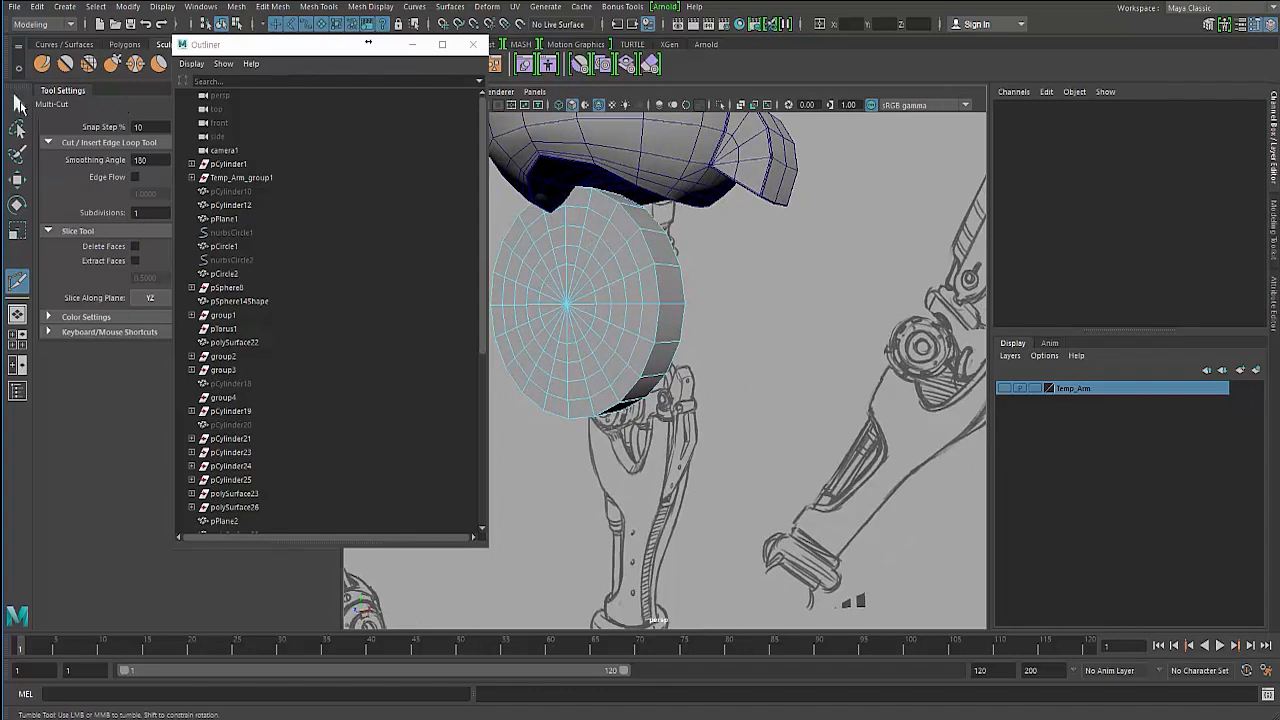
# - Select a ring of faces around the centre of the cylinder's front cap
pyautogui.click(18, 103)
pyautogui.keyDown('alt'); pyautogui.moveTo(630, 305); pyautogui.dragTo(672, 302); pyautogui.keyUp('alt')
pyautogui.rightClick(556, 292)
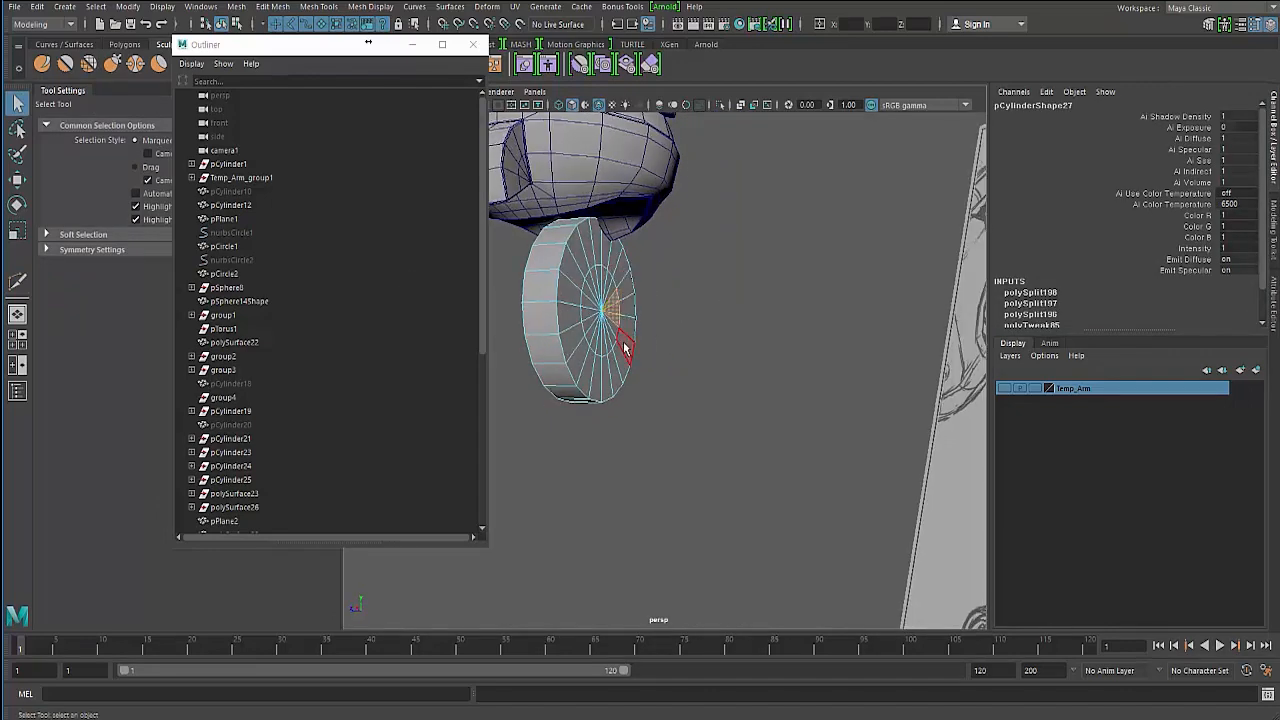
pyautogui.moveTo(540, 318)
pyautogui.keyDown('alt'); pyautogui.mouseDown()
pyautogui.moveTo(588, 284)
pyautogui.moveTo(565, 292)
pyautogui.mouseUp(); pyautogui.keyUp('alt')
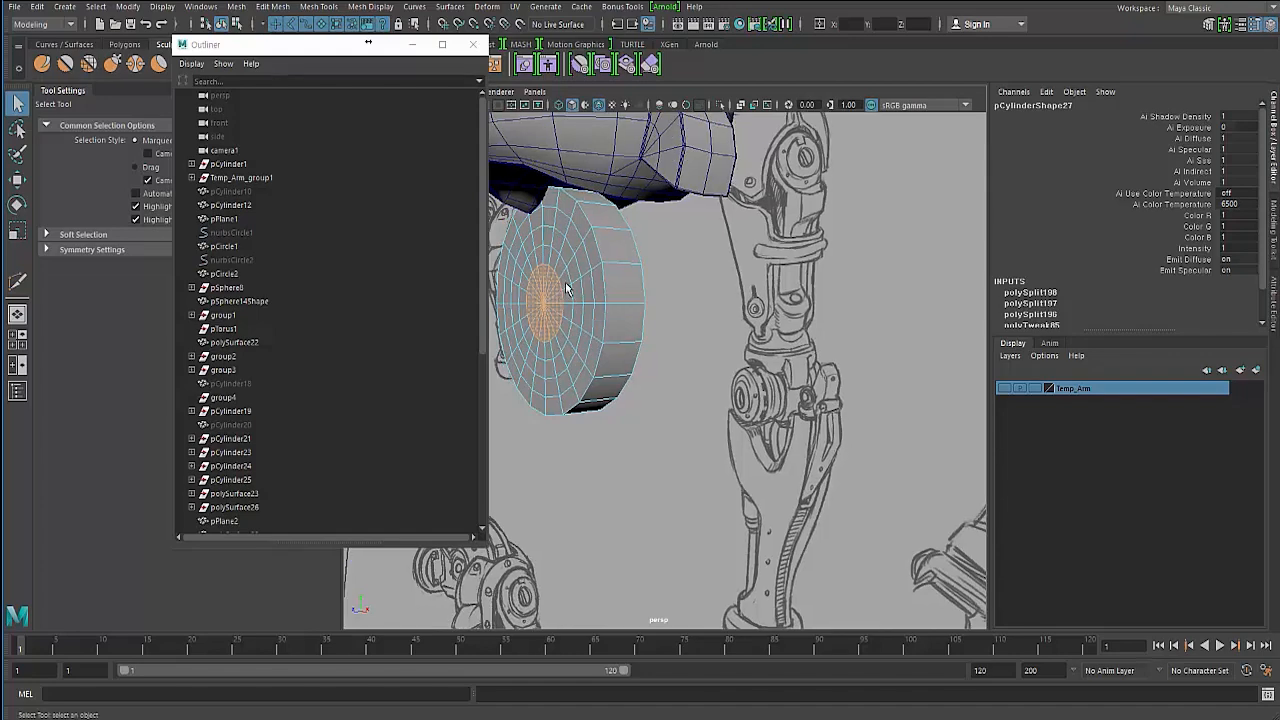
pyautogui.moveTo(562, 260)
pyautogui.keyDown('shift'); pyautogui.mouseDown(button='right')
pyautogui.moveTo(562, 298)
pyautogui.moveTo(562, 262)
pyautogui.mouseUp(button='right'); pyautogui.keyUp('shift')
pyautogui.keyDown('alt'); pyautogui.moveTo(544, 262); pyautogui.dragTo(566, 266); pyautogui.keyUp('alt')
pyautogui.moveTo(566, 266); pyautogui.dragTo(563, 287, button='right')
pyautogui.keyDown('alt'); pyautogui.moveTo(563, 288); pyautogui.dragTo(548, 282); pyautogui.keyUp('alt')
pyautogui.click(549, 258)
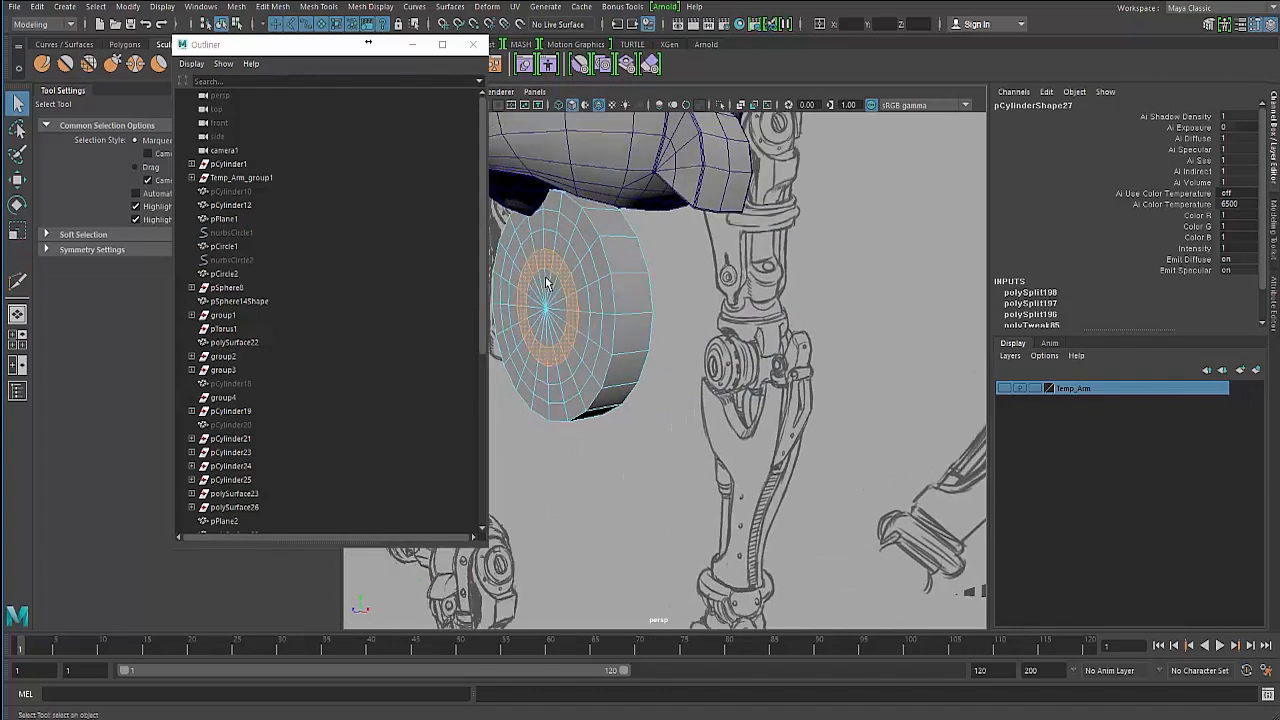
# - Extrude the selected ring of faces and push it inward into the cap
pyautogui.keyDown('shift'); pyautogui.moveTo(545, 260); pyautogui.dragTo(542, 298, button='right'); pyautogui.keyUp('shift')
pyautogui.keyDown('alt'); pyautogui.moveTo(550, 302); pyautogui.dragTo(592, 309); pyautogui.keyUp('alt')
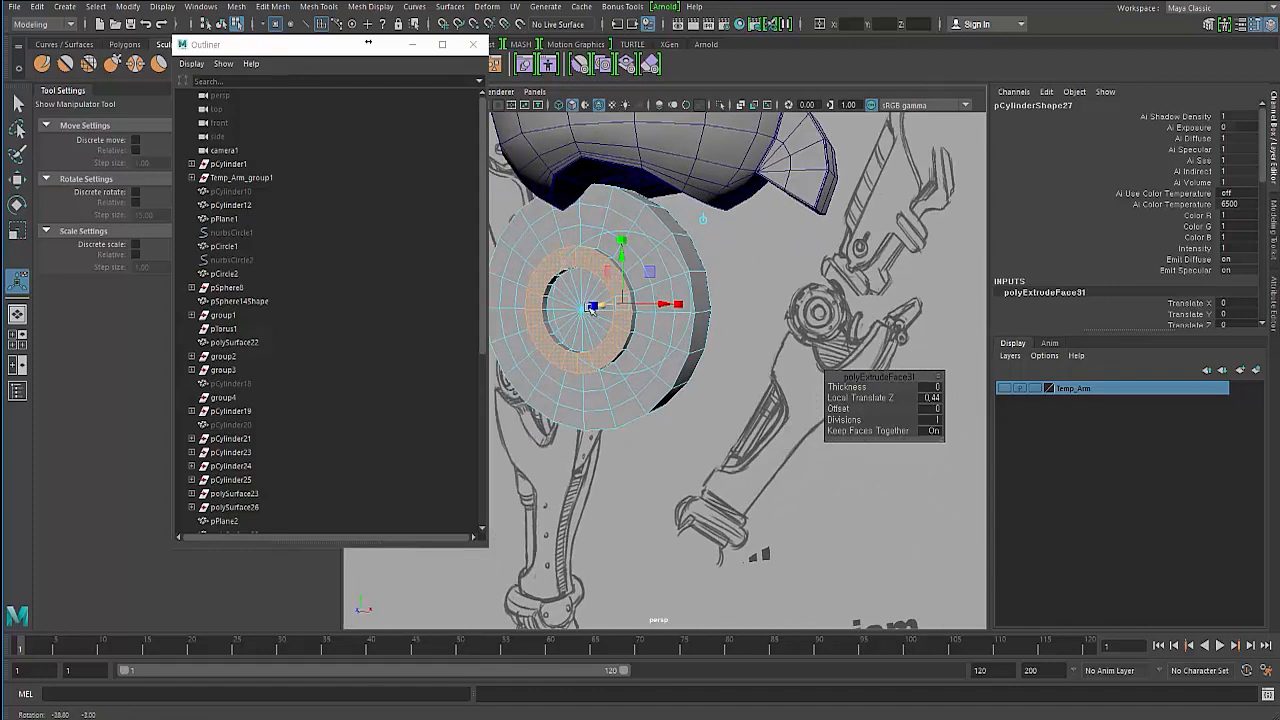
pyautogui.moveTo(679, 305)
pyautogui.mouseDown()
pyautogui.moveTo(560, 300)
pyautogui.moveTo(550, 312)
pyautogui.moveTo(562, 312)
pyautogui.mouseUp()
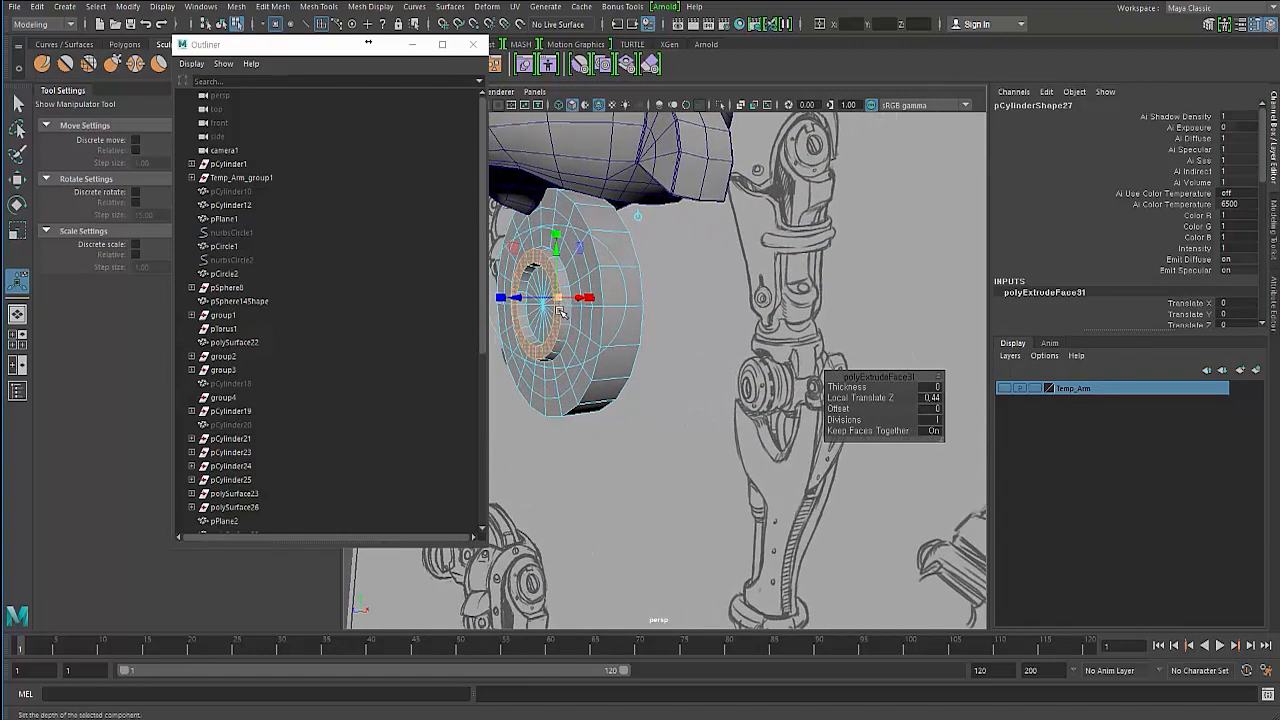
pyautogui.press('w')
pyautogui.moveTo(709, 400)
pyautogui.keyDown('alt'); pyautogui.mouseDown()
pyautogui.moveTo(686, 359)
pyautogui.moveTo(815, 360)
pyautogui.moveTo(746, 347)
pyautogui.moveTo(757, 389)
pyautogui.moveTo(793, 375)
pyautogui.mouseUp(); pyautogui.keyUp('alt')
pyautogui.scroll(4, 640, 366)
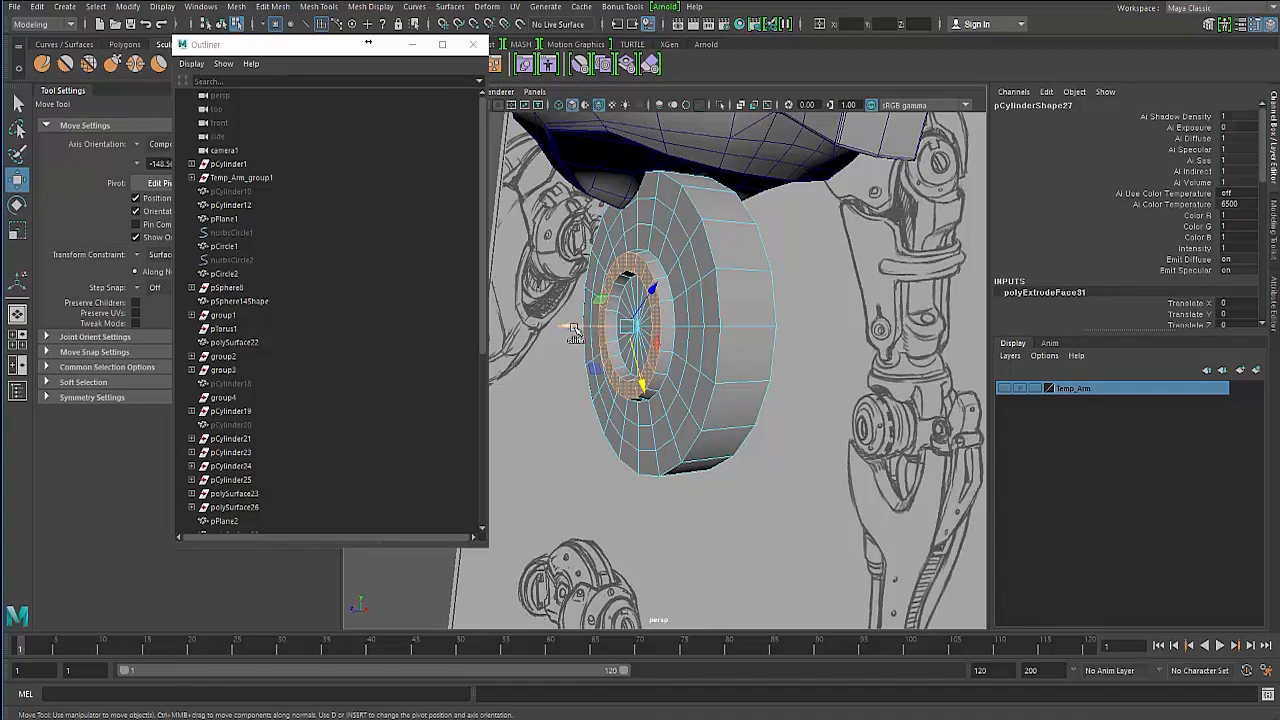
# - Try moving the extruded ring faces, then undo the move
pyautogui.moveTo(636, 262); pyautogui.dragTo(652, 268, button='right')
pyautogui.keyDown('shift'); pyautogui.doubleClick(655, 268); pyautogui.keyUp('shift')
pyautogui.moveTo(654, 300)
pyautogui.keyDown('alt'); pyautogui.mouseDown()
pyautogui.moveTo(722, 330)
pyautogui.moveTo(737, 323)
pyautogui.moveTo(718, 270)
pyautogui.moveTo(690, 342)
pyautogui.moveTo(596, 312)
pyautogui.moveTo(559, 317)
pyautogui.mouseUp(); pyautogui.keyUp('alt')
pyautogui.scroll(3, 700, 335)
pyautogui.scroll(3, 716, 267)
pyautogui.hotkey('ctrl', 'z')
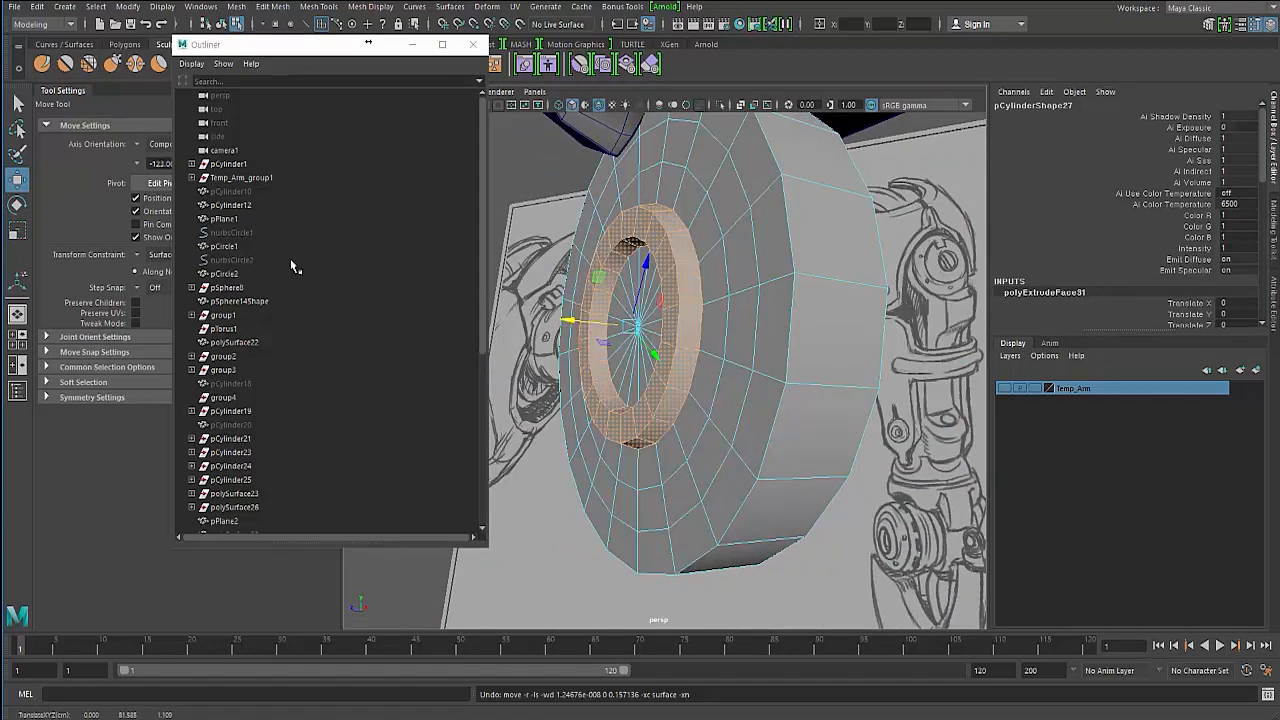
# - Set the Move tool's Transform Constraint to Off, moving the Outliner window out of the way
pyautogui.click(140, 255)
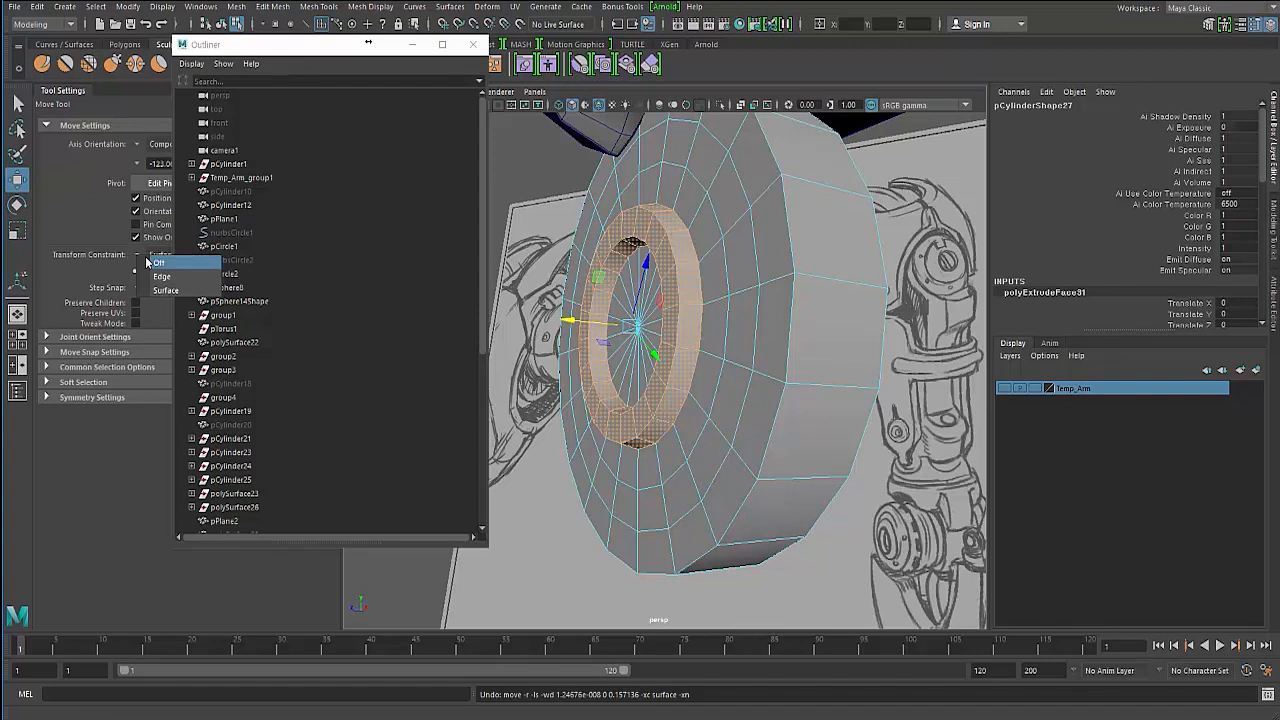
pyautogui.moveTo(211, 52); pyautogui.dragTo(199, 379)
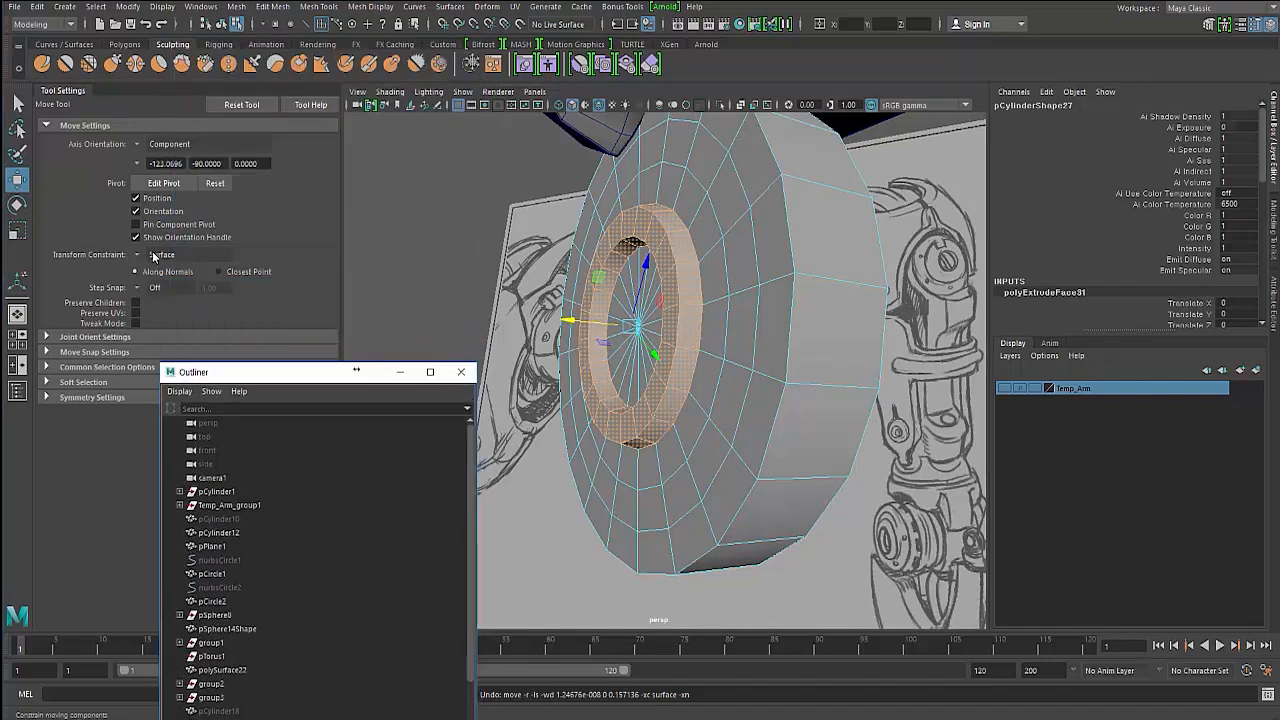
pyautogui.click(138, 256)
pyautogui.click(148, 270)
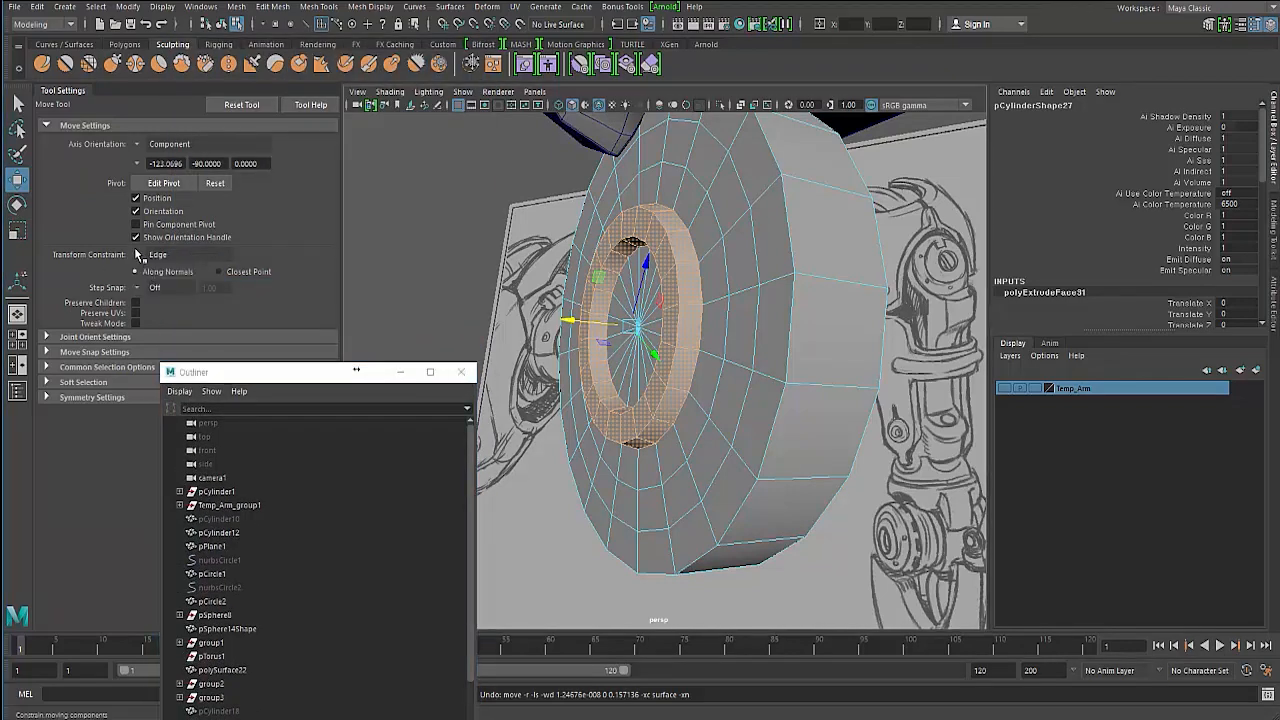
pyautogui.click(138, 255)
pyautogui.click(150, 256)
# - Inspect the recessed ring on the cylinder from several angles, briefly toggling smooth preview
pyautogui.keyDown('alt'); pyautogui.moveTo(500, 330); pyautogui.dragTo(688, 235); pyautogui.keyUp('alt')
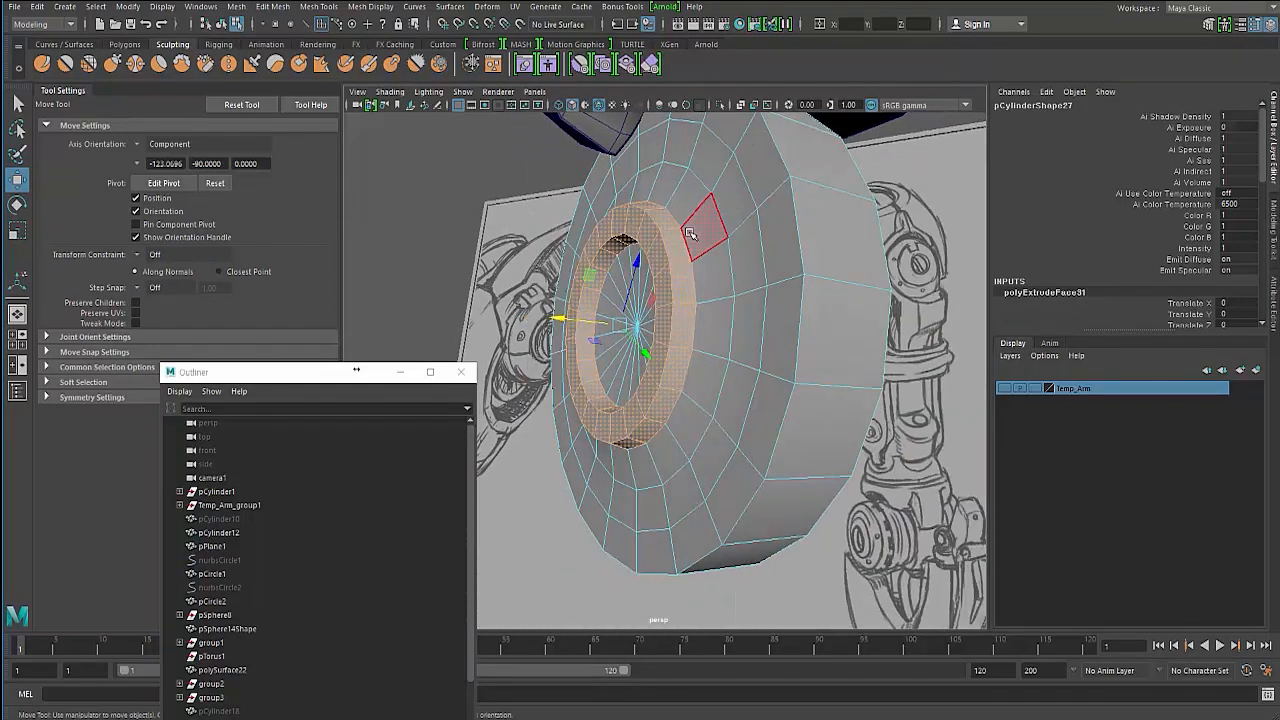
pyautogui.moveTo(688, 233); pyautogui.dragTo(698, 177, button='right')
pyautogui.doubleClick(698, 176)
pyautogui.keyDown('alt'); pyautogui.moveTo(615, 204); pyautogui.dragTo(579, 321); pyautogui.keyUp('alt')
pyautogui.click(703, 192)
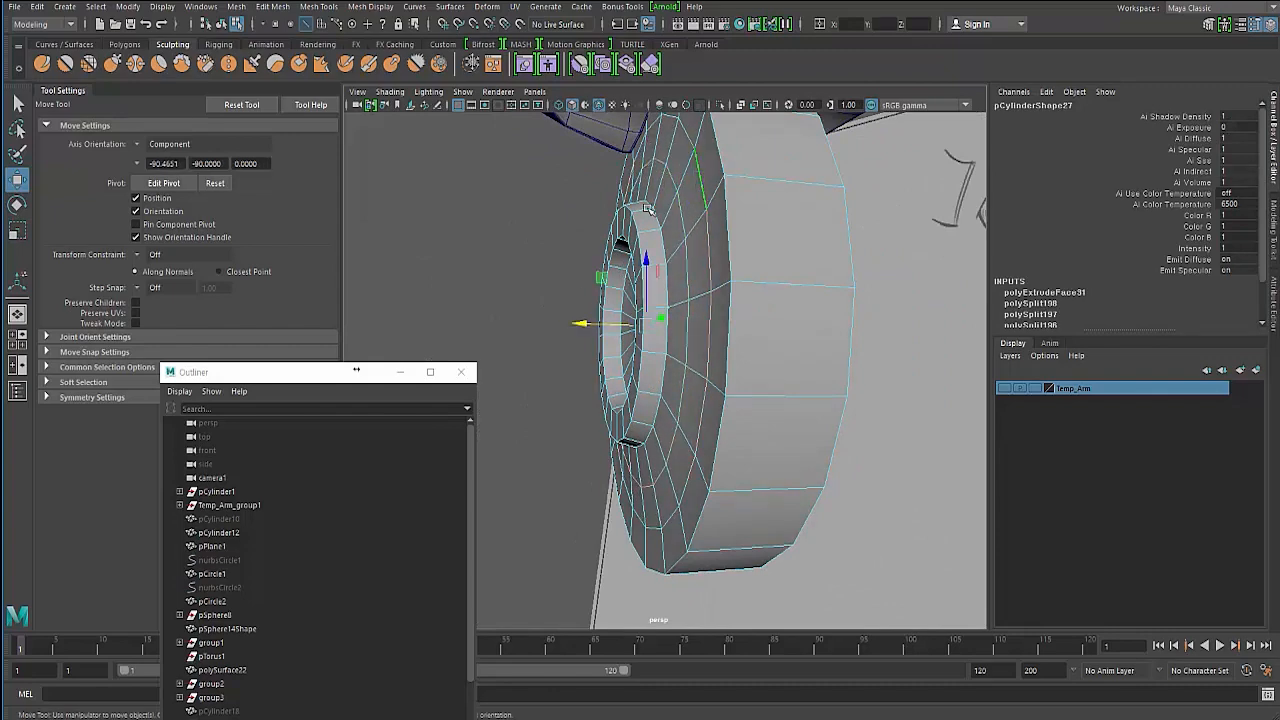
pyautogui.moveTo(586, 320)
pyautogui.keyDown('alt'); pyautogui.mouseDown()
pyautogui.moveTo(430, 239)
pyautogui.moveTo(546, 297)
pyautogui.moveTo(543, 284)
pyautogui.moveTo(577, 286)
pyautogui.moveTo(560, 312)
pyautogui.moveTo(616, 298)
pyautogui.moveTo(446, 251)
pyautogui.moveTo(603, 277)
pyautogui.moveTo(576, 271)
pyautogui.moveTo(578, 313)
pyautogui.mouseUp(); pyautogui.keyUp('alt')
pyautogui.click(492, 277)
pyautogui.press('3')
pyautogui.press('1')
pyautogui.keyDown('alt'); pyautogui.moveTo(634, 346); pyautogui.dragTo(872, 396); pyautogui.keyUp('alt')
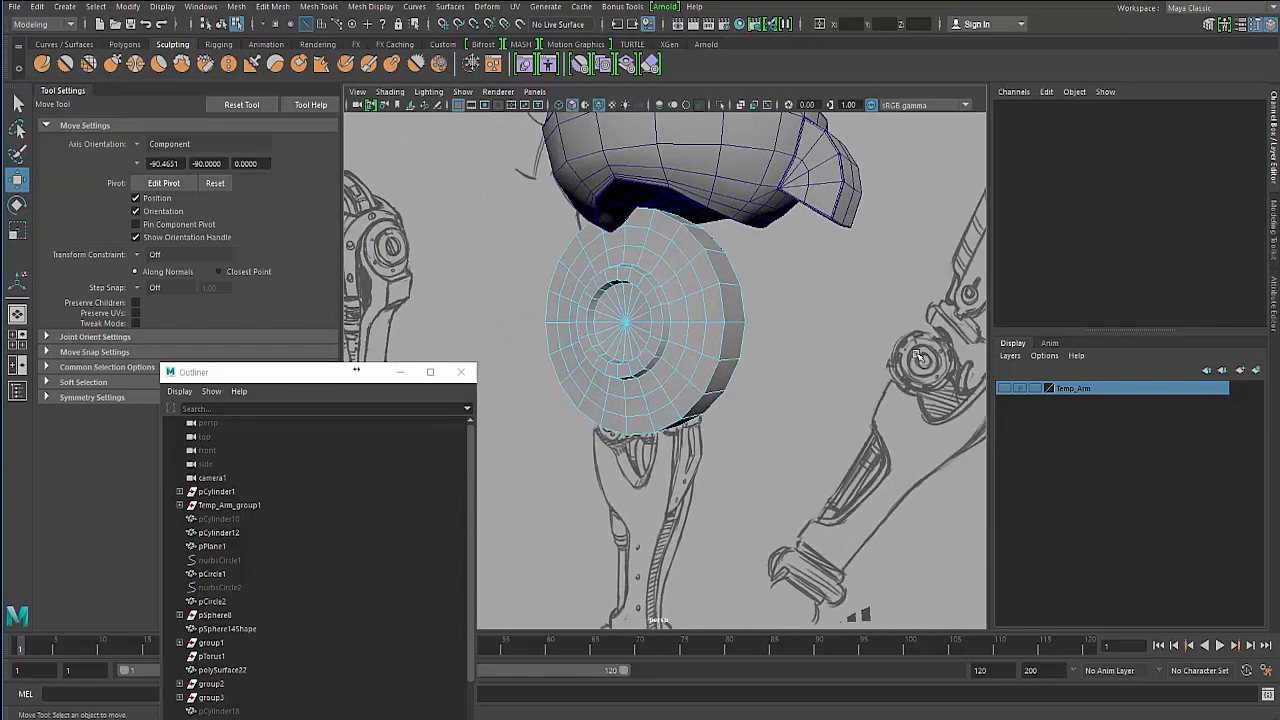
# - Select loops inside the cylinder's recessed ring to check them with the scale and move tools
pyautogui.click(627, 333)
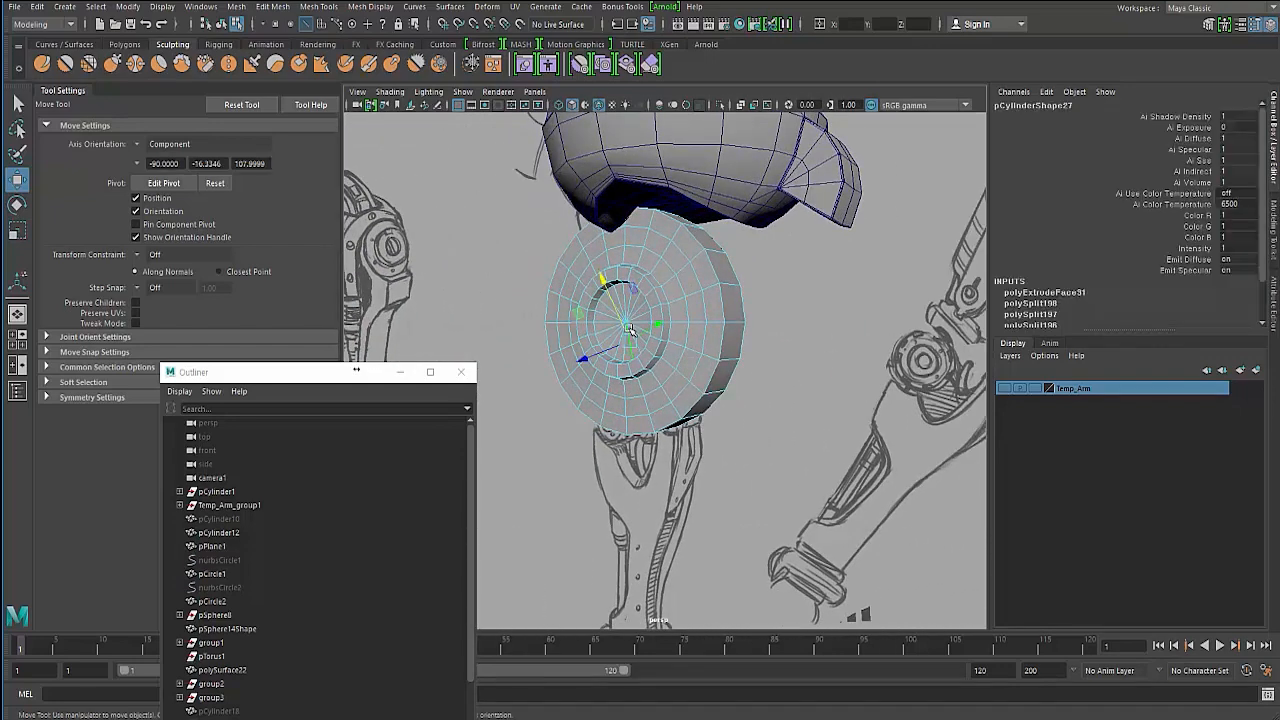
pyautogui.scroll(4, 634, 318)
pyautogui.moveTo(637, 298); pyautogui.dragTo(638, 262, button='right')
pyautogui.click(660, 235)
pyautogui.doubleClick(660, 235)
pyautogui.keyDown('alt'); pyautogui.moveTo(600, 265); pyautogui.dragTo(629, 201); pyautogui.keyUp('alt')
pyautogui.press('r')
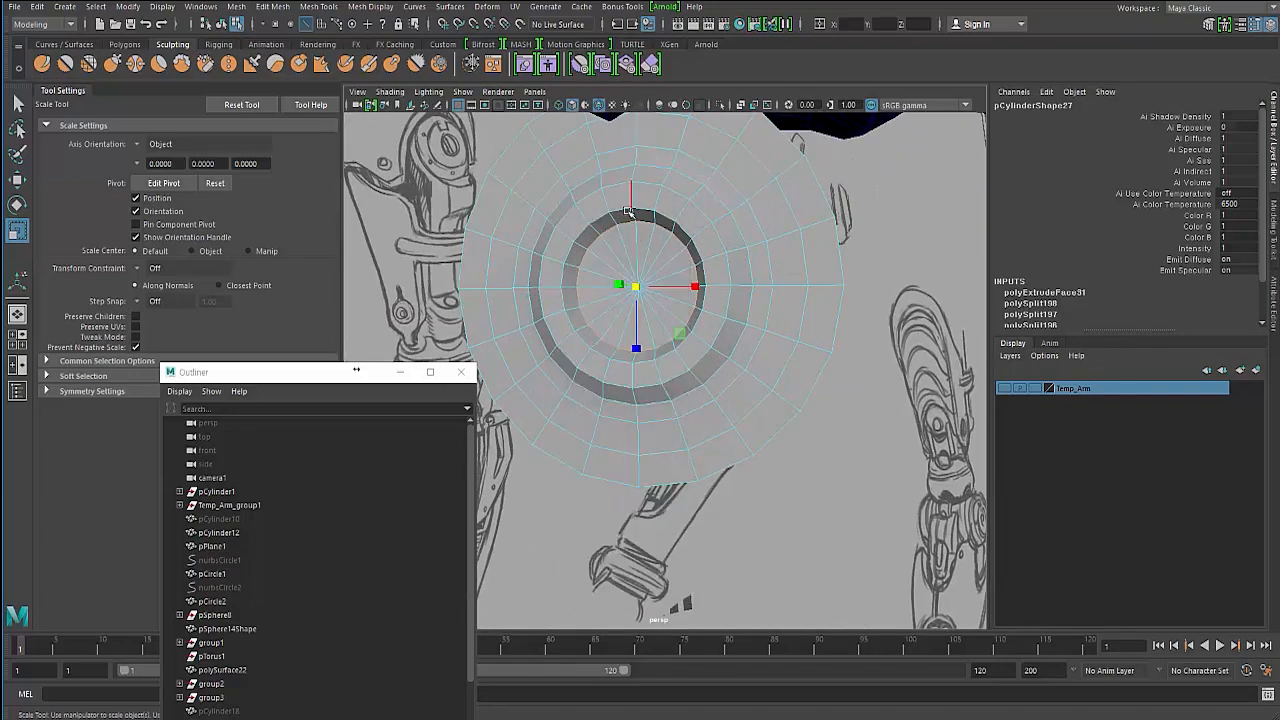
pyautogui.click(638, 198)
pyautogui.keyDown('shift'); pyautogui.doubleClick(645, 186); pyautogui.keyUp('shift')
pyautogui.keyDown('alt'); pyautogui.moveTo(625, 273); pyautogui.dragTo(497, 326); pyautogui.keyUp('alt')
pyautogui.press('w')
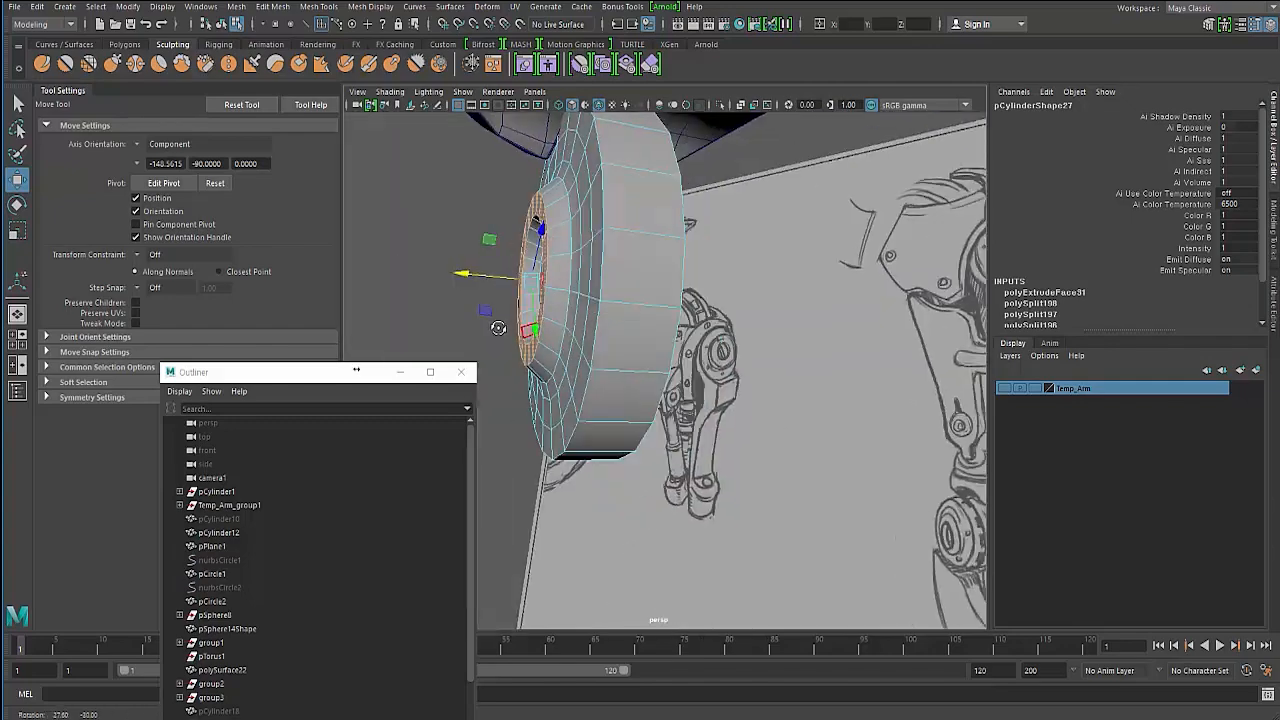
# - Examine the whole cylinder in object mode, briefly isolating it in the viewport
pyautogui.scroll(-3, 495, 324)
pyautogui.click(408, 258)
pyautogui.press('F8')
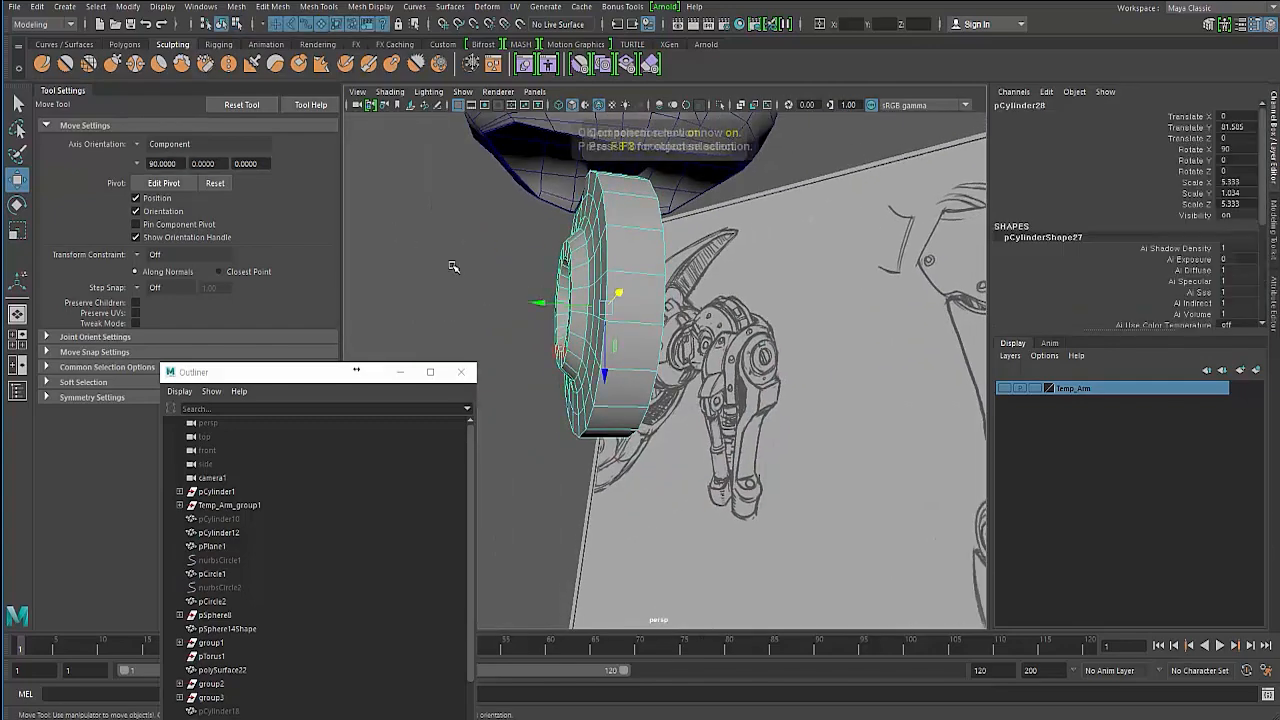
pyautogui.keyDown('alt'); pyautogui.moveTo(451, 266); pyautogui.dragTo(638, 336); pyautogui.keyUp('alt')
pyautogui.scroll(3, 638, 336)
pyautogui.keyDown('alt'); pyautogui.moveTo(638, 334); pyautogui.dragTo(652, 338, button='middle'); pyautogui.keyUp('alt')
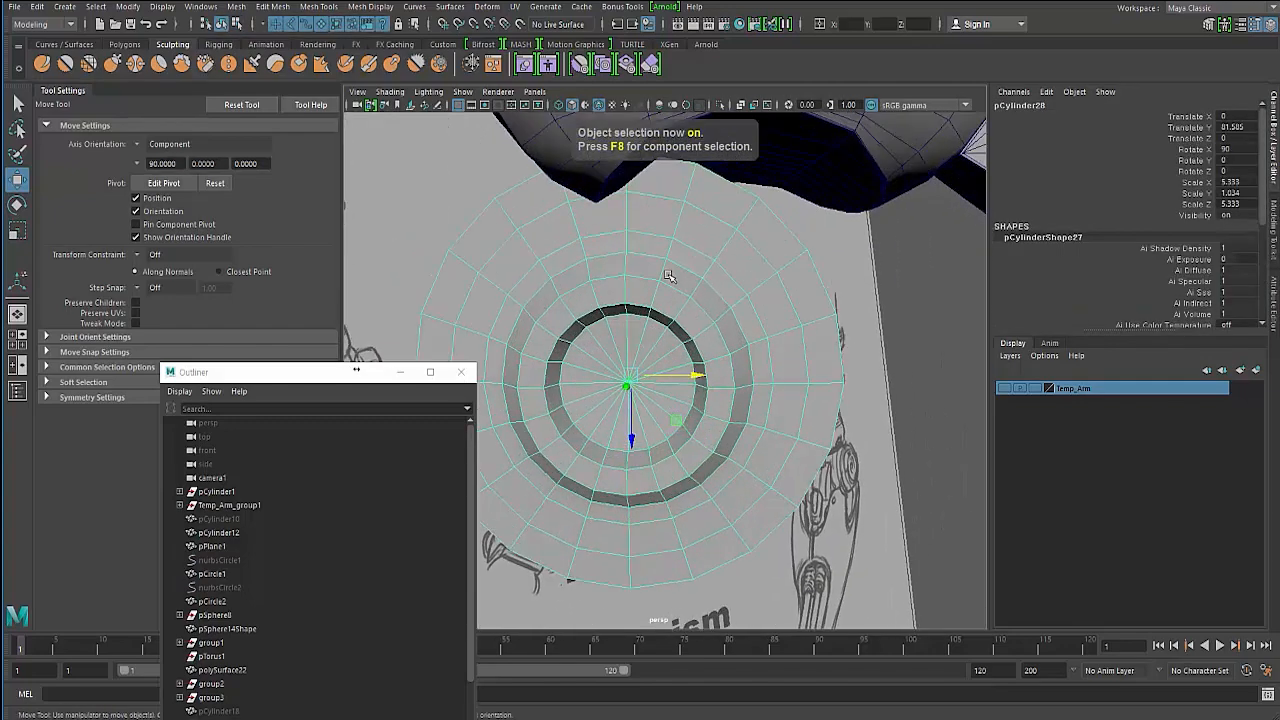
pyautogui.keyDown('alt'); pyautogui.moveTo(669, 276); pyautogui.dragTo(642, 243); pyautogui.keyUp('alt')
pyautogui.moveTo(648, 240); pyautogui.dragTo(648, 278, button='right')
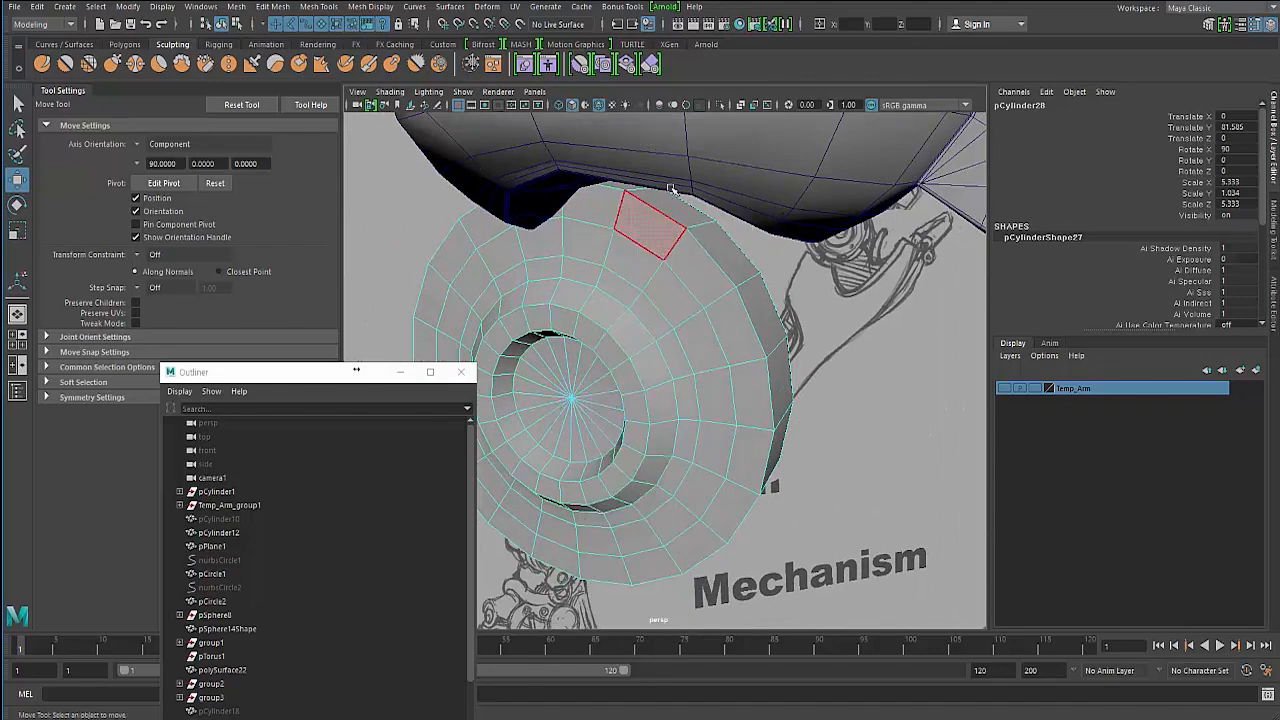
pyautogui.click(668, 196)
pyautogui.keyDown('alt'); pyautogui.moveTo(668, 196); pyautogui.dragTo(529, 243); pyautogui.keyUp('alt')
pyautogui.press('F8')
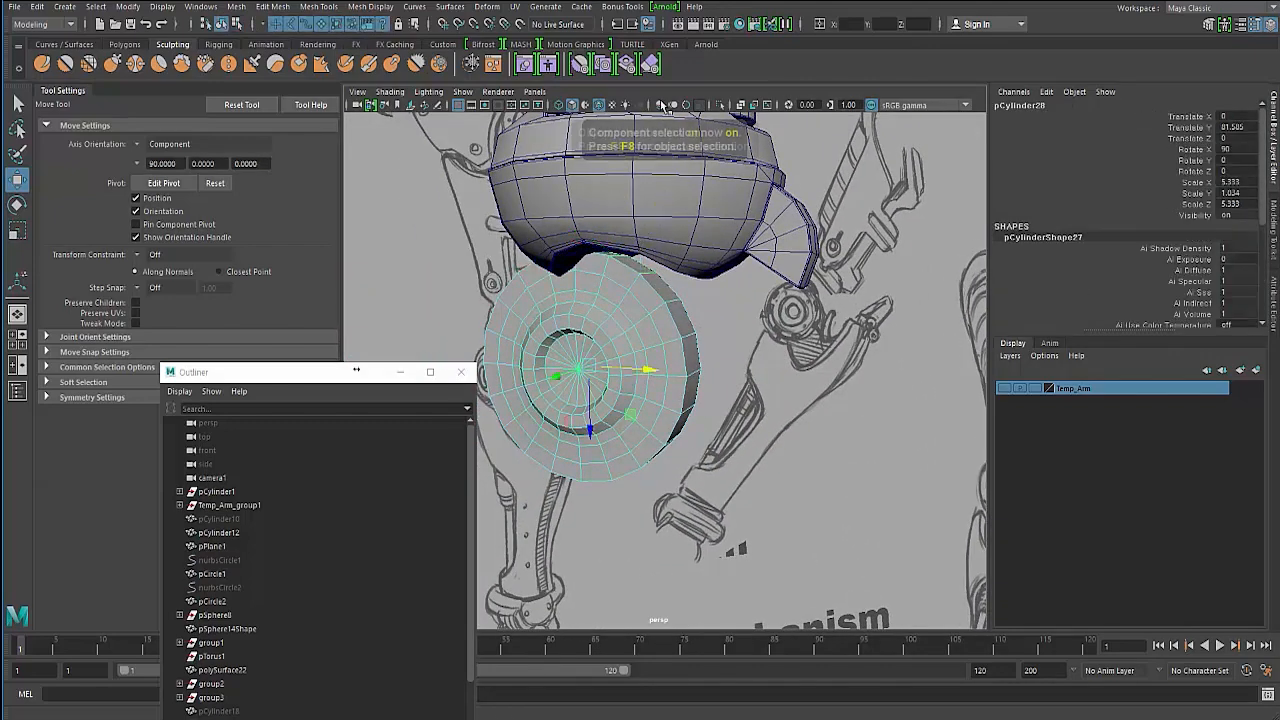
pyautogui.click(720, 105)
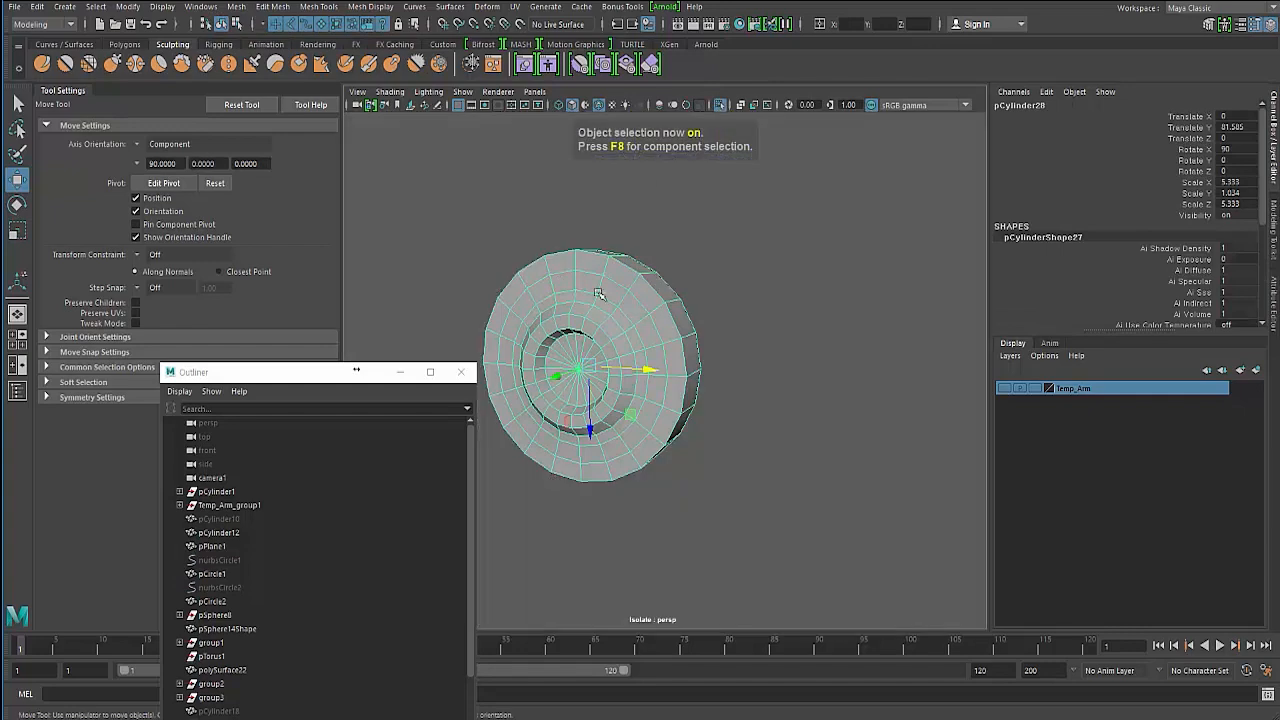
pyautogui.click(718, 107)
pyautogui.moveTo(640, 210)
pyautogui.keyDown('alt'); pyautogui.mouseDown()
pyautogui.moveTo(574, 214)
pyautogui.moveTo(600, 318)
pyautogui.moveTo(572, 323)
pyautogui.mouseUp(); pyautogui.keyUp('alt')
pyautogui.scroll(-5, 574, 216)
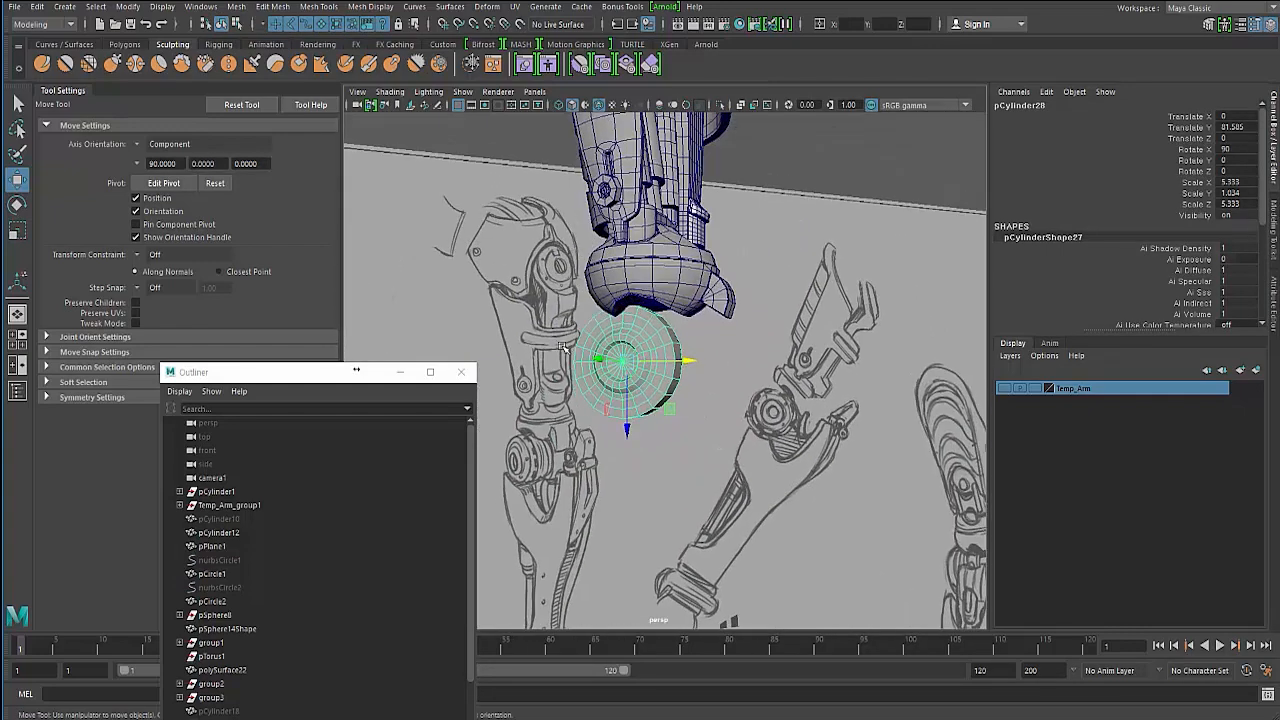
pyautogui.click(508, 197)
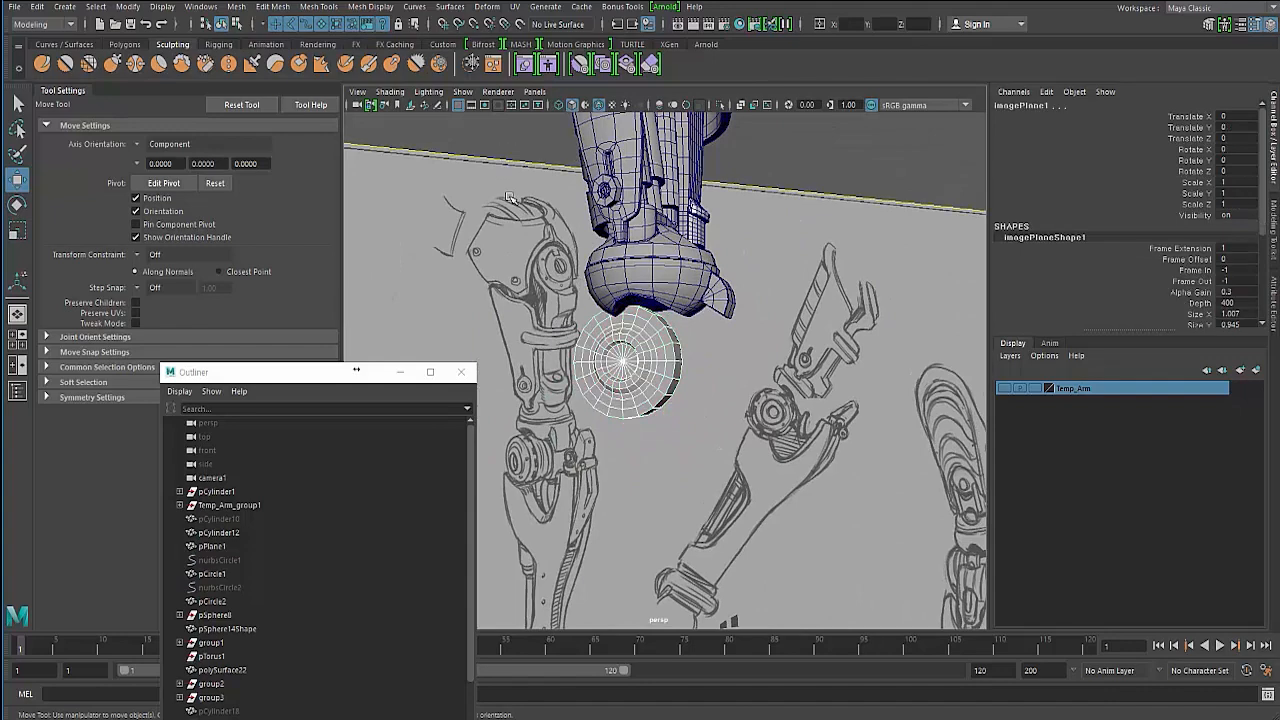
# - Isolate the cylindrical joint in the viewport and select it
pyautogui.click(722, 107)
pyautogui.moveTo(638, 302)
pyautogui.keyDown('alt'); pyautogui.mouseDown()
pyautogui.moveTo(632, 358)
pyautogui.moveTo(584, 314)
pyautogui.moveTo(602, 335)
pyautogui.moveTo(608, 320)
pyautogui.mouseUp(); pyautogui.keyUp('alt')
pyautogui.click(600, 312)
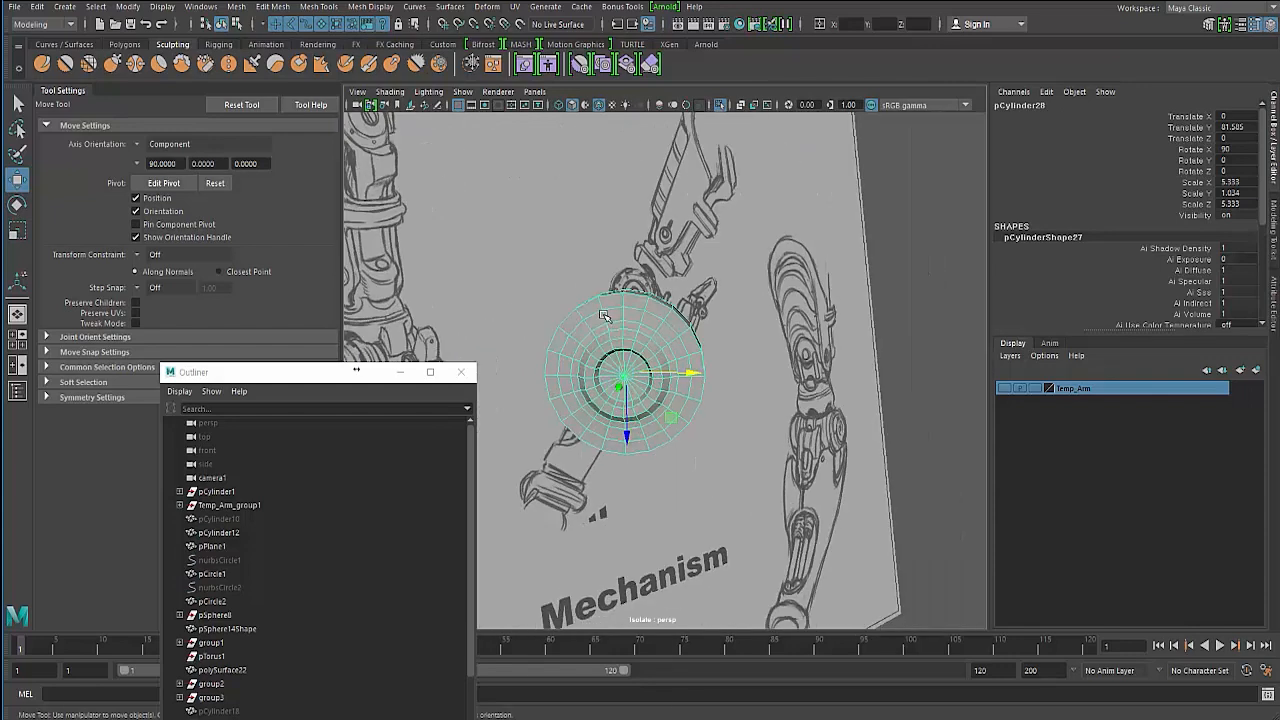
# - Extrude a face on the cylinder's outer rim and push it inward with the extrude manipulator
pyautogui.rightClick(604, 316)
pyautogui.moveTo(603, 315); pyautogui.dragTo(652, 331, button='right')
pyautogui.keyDown('alt'); pyautogui.moveTo(640, 327); pyautogui.dragTo(612, 312); pyautogui.keyUp('alt')
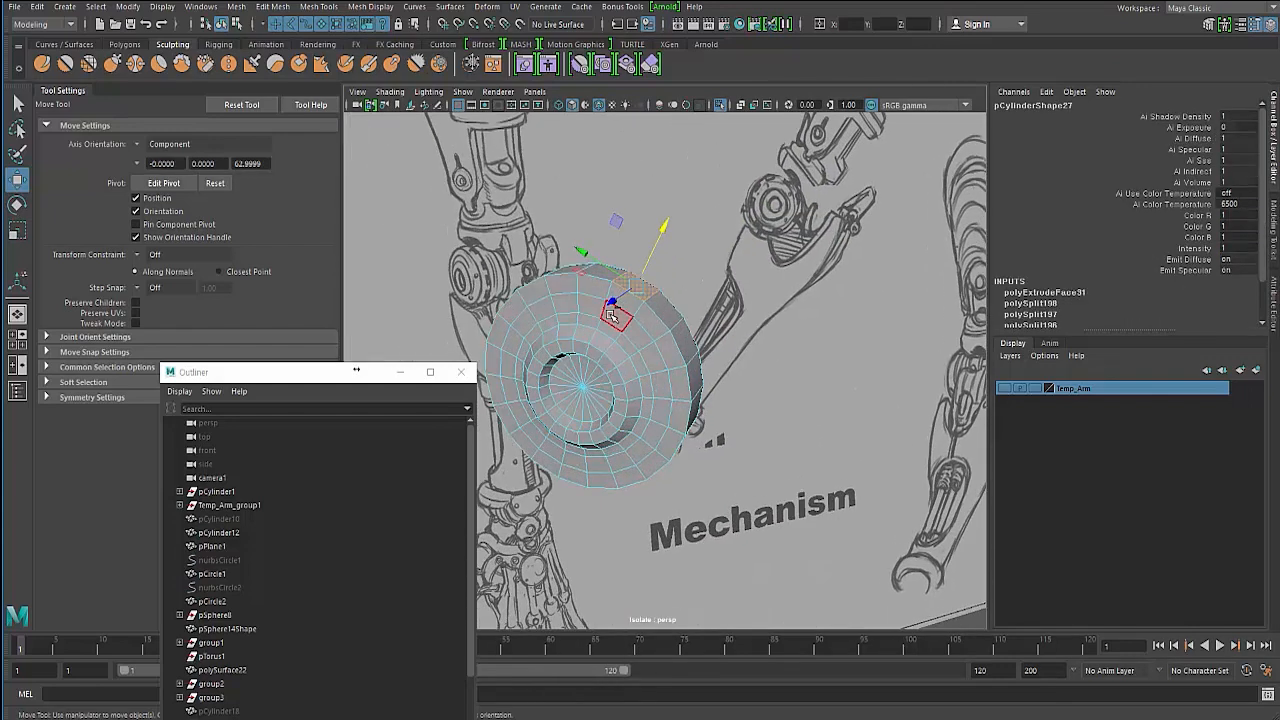
pyautogui.hotkey('ctrl', 'z')
pyautogui.click(634, 283)
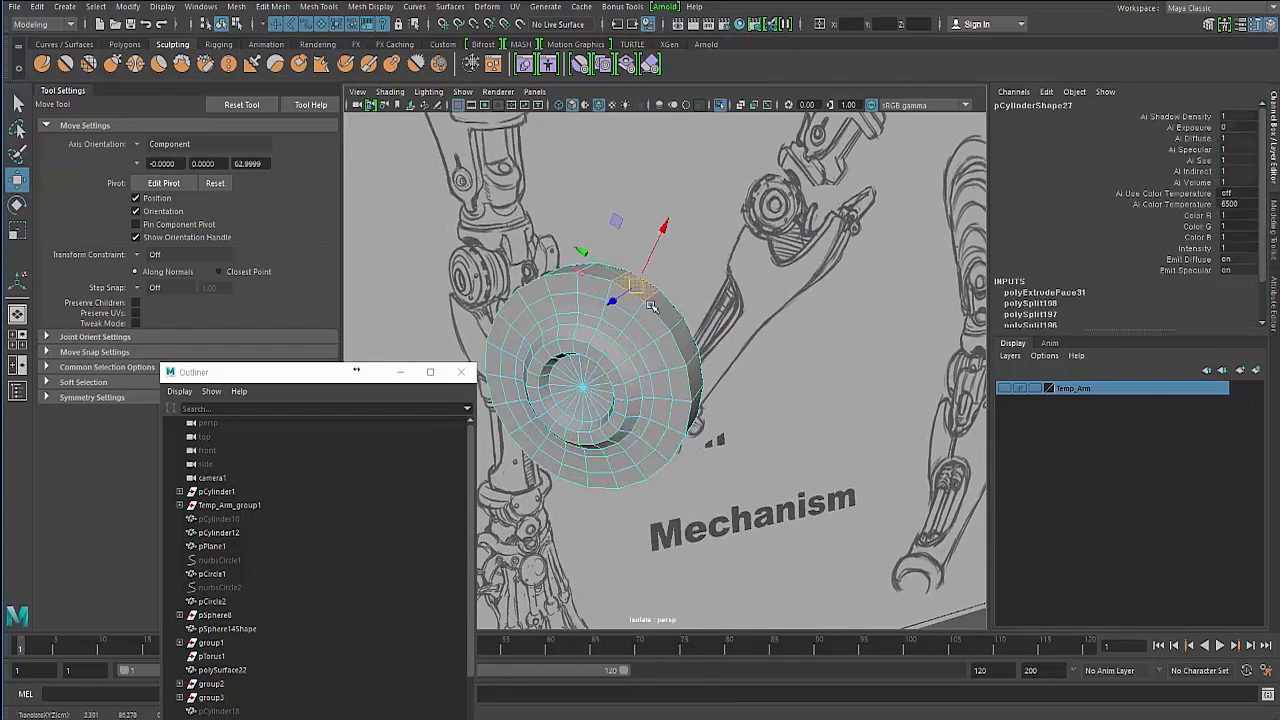
pyautogui.keyDown('shift'); pyautogui.click(685, 347); pyautogui.keyUp('shift')
pyautogui.keyDown('alt'); pyautogui.moveTo(605, 362); pyautogui.dragTo(574, 294); pyautogui.keyUp('alt')
pyautogui.keyDown('shift'); pyautogui.moveTo(548, 290); pyautogui.dragTo(546, 323, button='right'); pyautogui.keyUp('shift')
pyautogui.moveTo(569, 317)
pyautogui.keyDown('alt'); pyautogui.mouseDown()
pyautogui.moveTo(557, 310)
pyautogui.moveTo(575, 315)
pyautogui.mouseUp(); pyautogui.keyUp('alt')
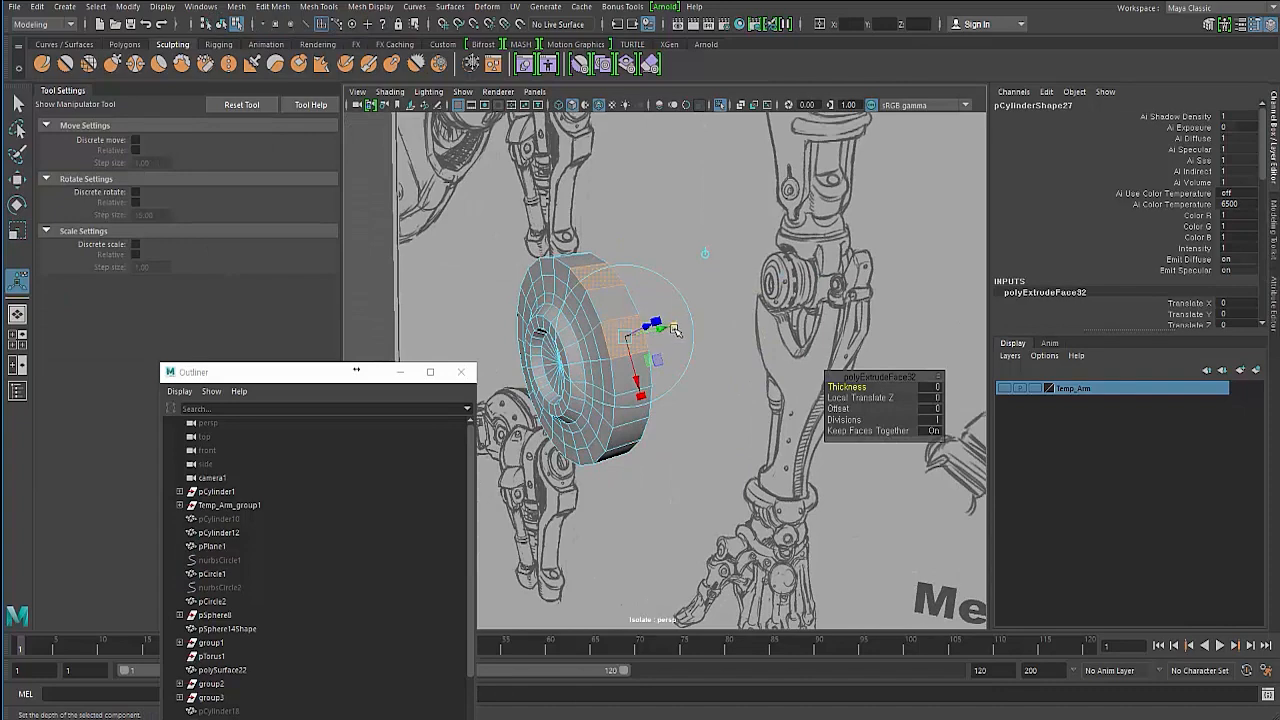
pyautogui.moveTo(650, 332)
pyautogui.keyDown('alt'); pyautogui.mouseDown()
pyautogui.moveTo(630, 334)
pyautogui.moveTo(692, 263)
pyautogui.moveTo(569, 302)
pyautogui.moveTo(612, 345)
pyautogui.mouseUp(); pyautogui.keyUp('alt')
pyautogui.press('w')
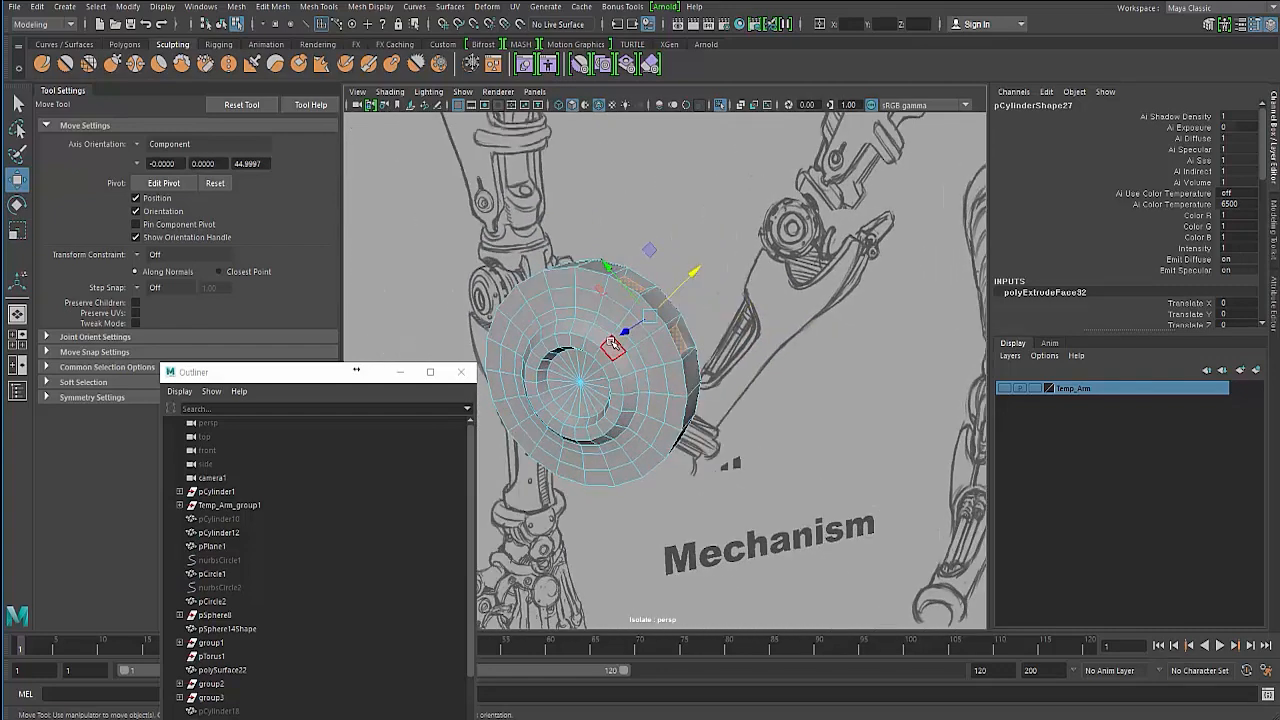
pyautogui.keyDown('shift'); pyautogui.rightClick(611, 343); pyautogui.keyUp('shift')
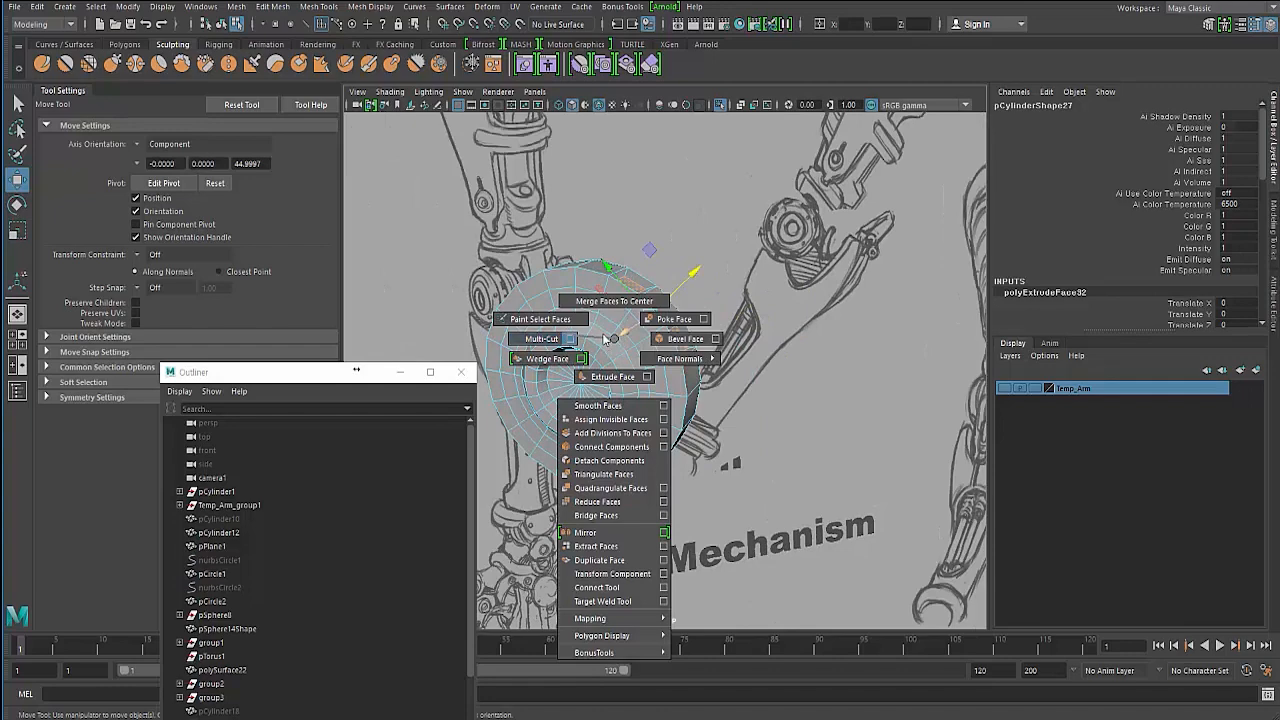
pyautogui.moveTo(606, 338)
pyautogui.keyDown('shift'); pyautogui.mouseDown(button='right')
pyautogui.moveTo(601, 320)
pyautogui.moveTo(598, 334)
pyautogui.mouseUp(button='right'); pyautogui.keyUp('shift')
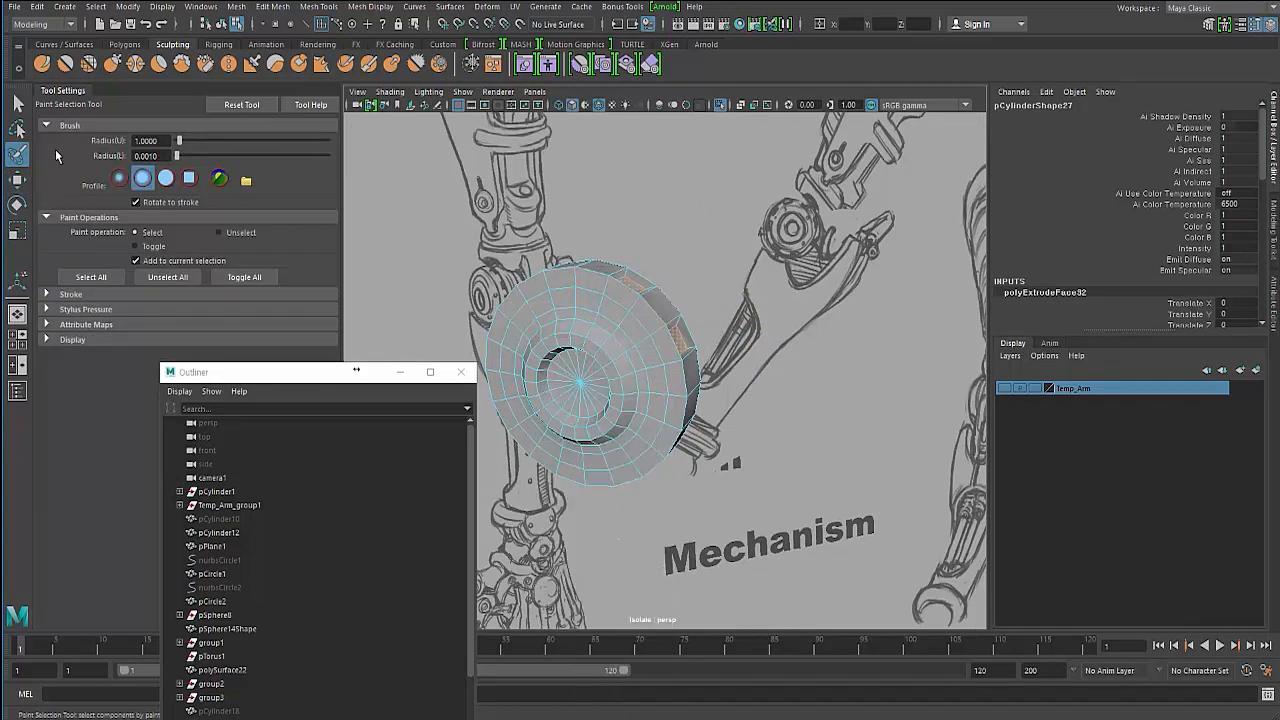
pyautogui.press('q')
pyautogui.moveTo(512, 299); pyautogui.dragTo(517, 248, button='right')
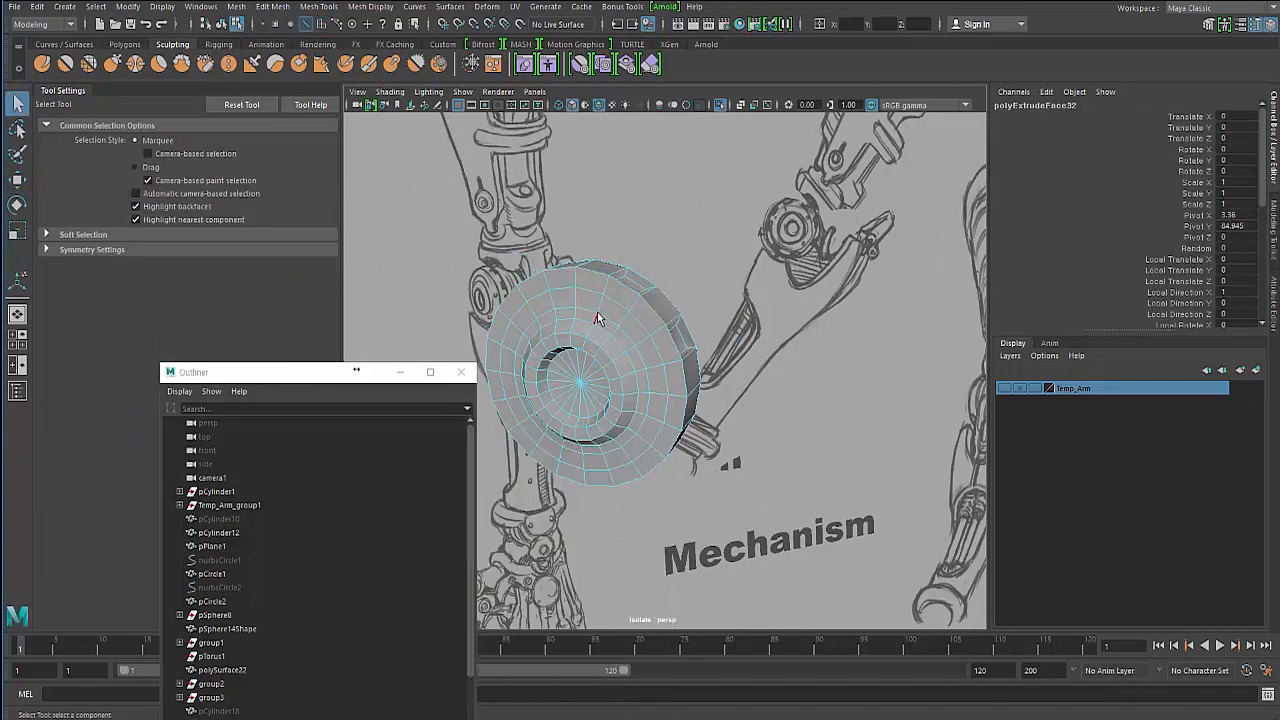
# - Inspect the cylinder's vertices around the rim from several angles
pyautogui.moveTo(598, 311); pyautogui.dragTo(546, 305, button='right')
pyautogui.keyDown('alt'); pyautogui.moveTo(620, 321); pyautogui.dragTo(631, 323); pyautogui.keyUp('alt')
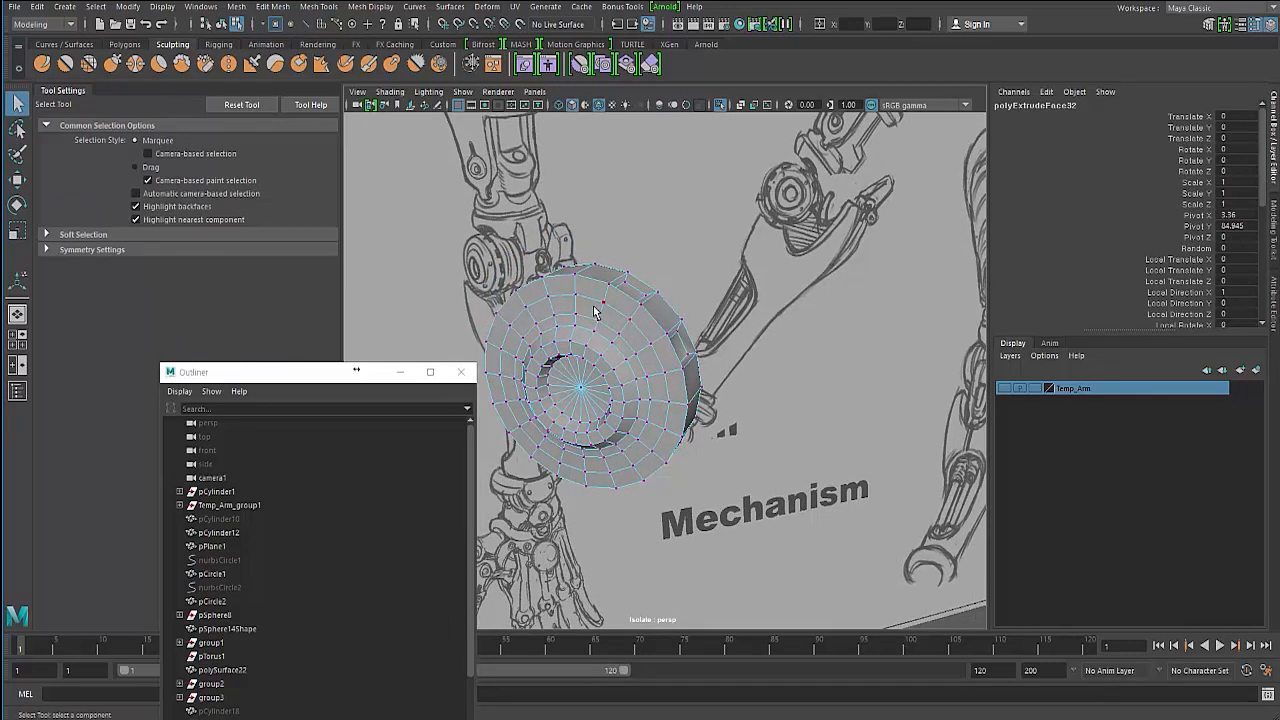
pyautogui.click(604, 304)
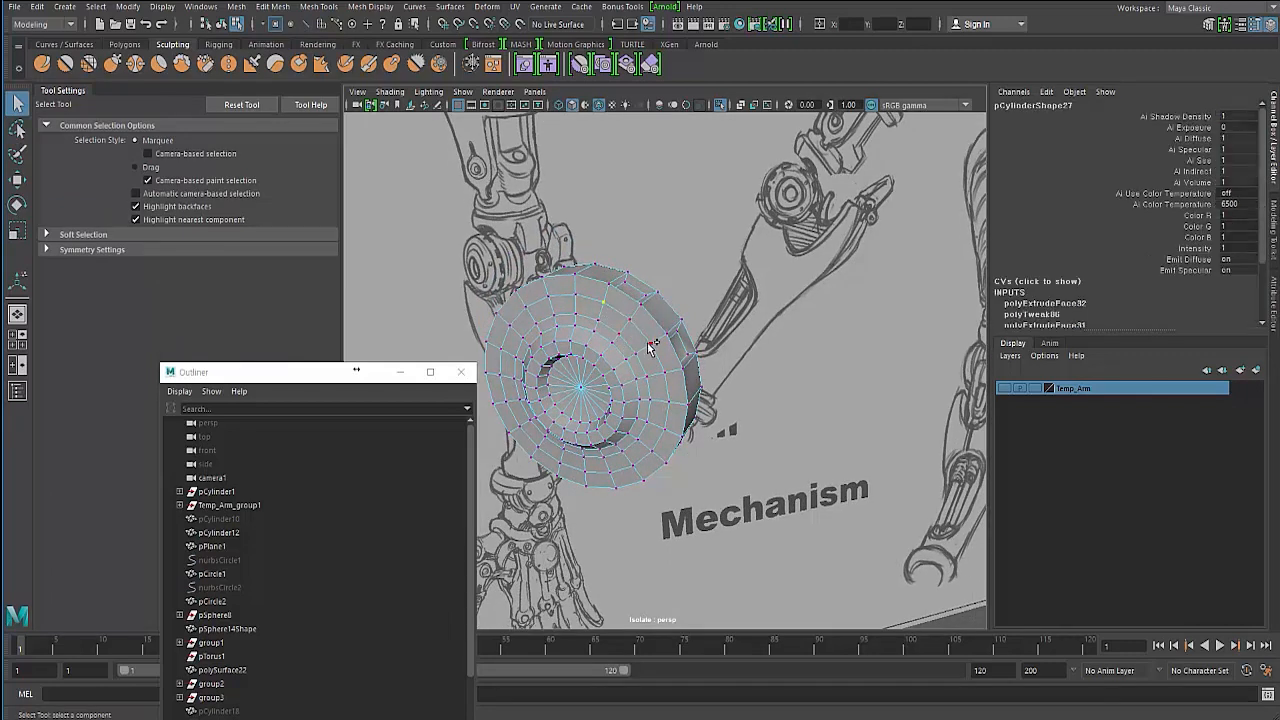
pyautogui.moveTo(626, 386)
pyautogui.keyDown('alt'); pyautogui.mouseDown()
pyautogui.moveTo(650, 370)
pyautogui.moveTo(683, 374)
pyautogui.moveTo(580, 352)
pyautogui.moveTo(608, 315)
pyautogui.mouseUp(); pyautogui.keyUp('alt')
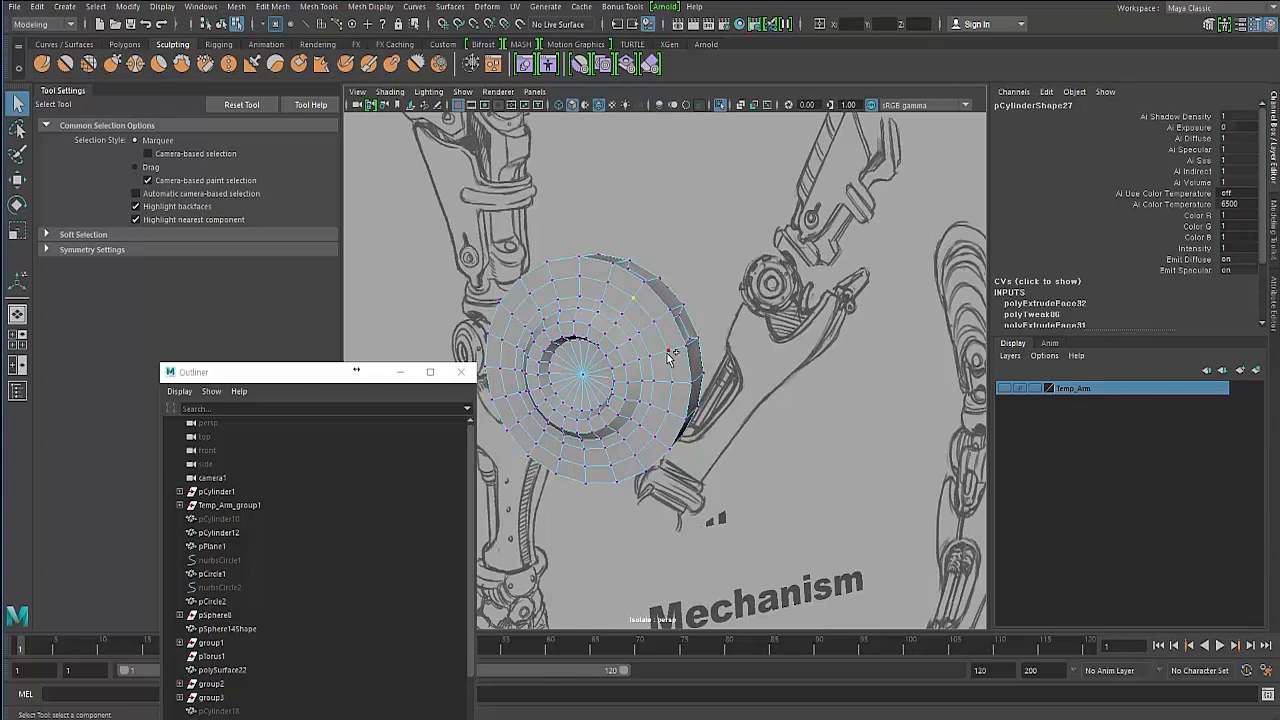
pyautogui.moveTo(640, 383)
pyautogui.keyDown('alt'); pyautogui.mouseDown()
pyautogui.moveTo(618, 370)
pyautogui.moveTo(597, 290)
pyautogui.mouseUp(); pyautogui.keyUp('alt')
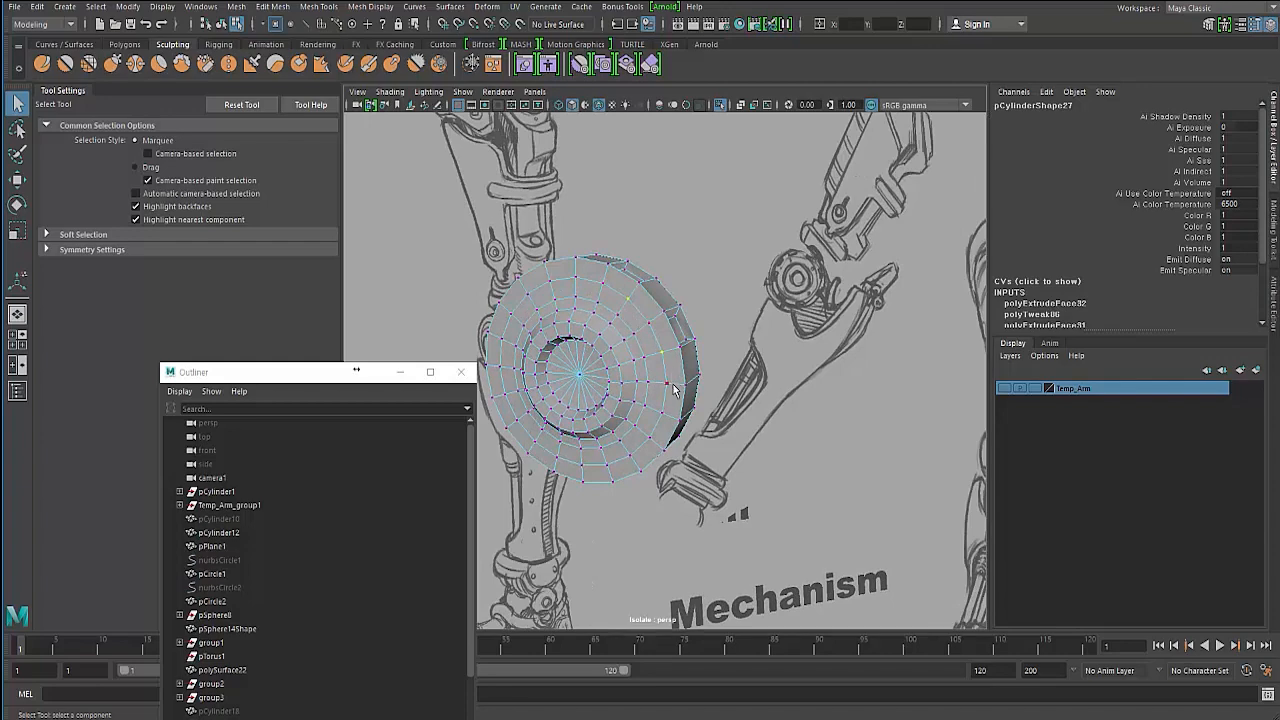
pyautogui.keyDown('alt'); pyautogui.moveTo(675, 390); pyautogui.dragTo(714, 361); pyautogui.keyUp('alt')
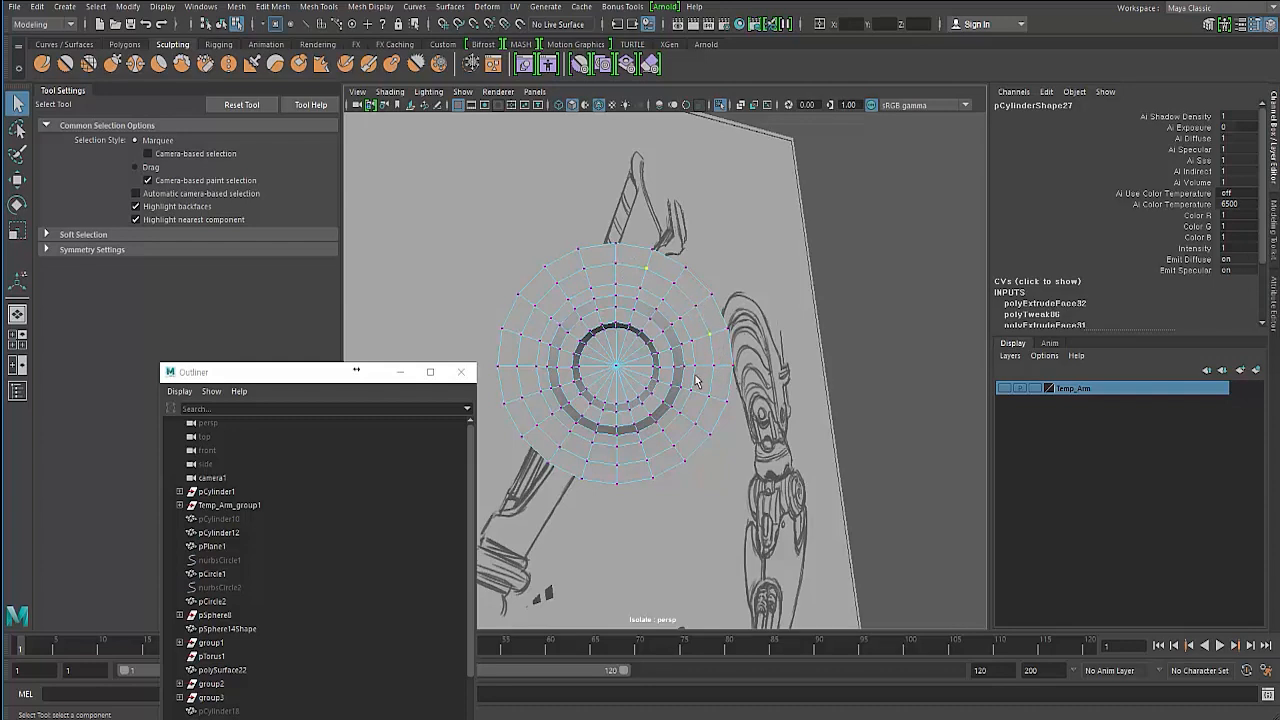
pyautogui.keyDown('alt'); pyautogui.moveTo(697, 381); pyautogui.dragTo(675, 351); pyautogui.keyUp('alt')
pyautogui.moveTo(641, 276)
pyautogui.keyDown('alt'); pyautogui.mouseDown()
pyautogui.moveTo(645, 307)
pyautogui.moveTo(592, 302)
pyautogui.mouseUp(); pyautogui.keyUp('alt')
pyautogui.keyDown('alt'); pyautogui.moveTo(595, 348); pyautogui.dragTo(617, 358); pyautogui.keyUp('alt')
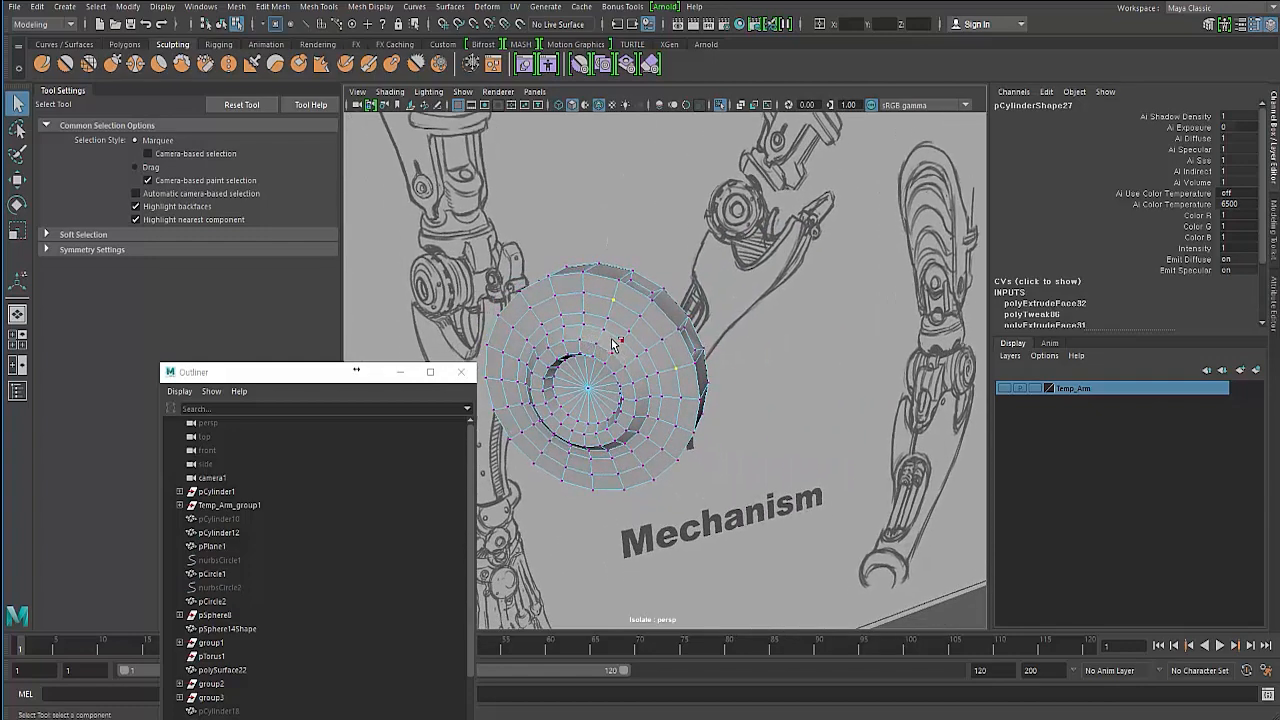
pyautogui.keyDown('alt'); pyautogui.moveTo(601, 323); pyautogui.dragTo(632, 295); pyautogui.keyUp('alt')
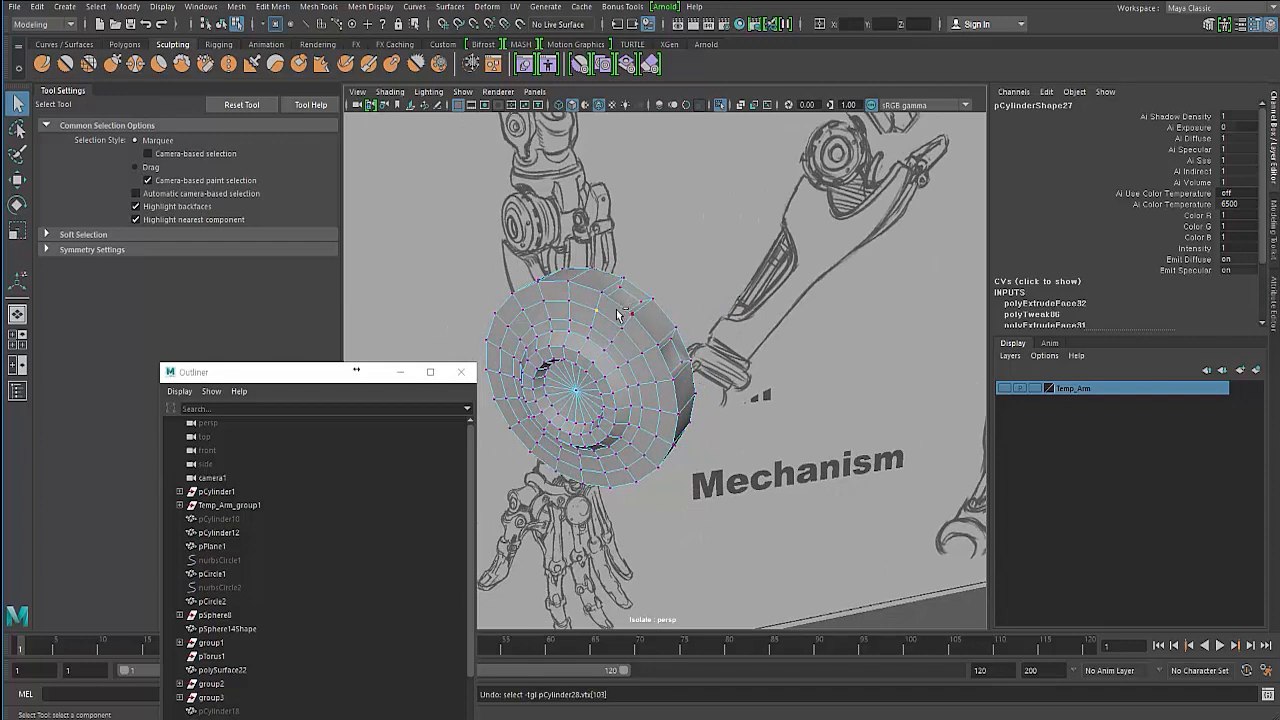
# - Switch to face mode and select a face on the top of the cylinder's rim
pyautogui.click(617, 315)
pyautogui.press('F11')
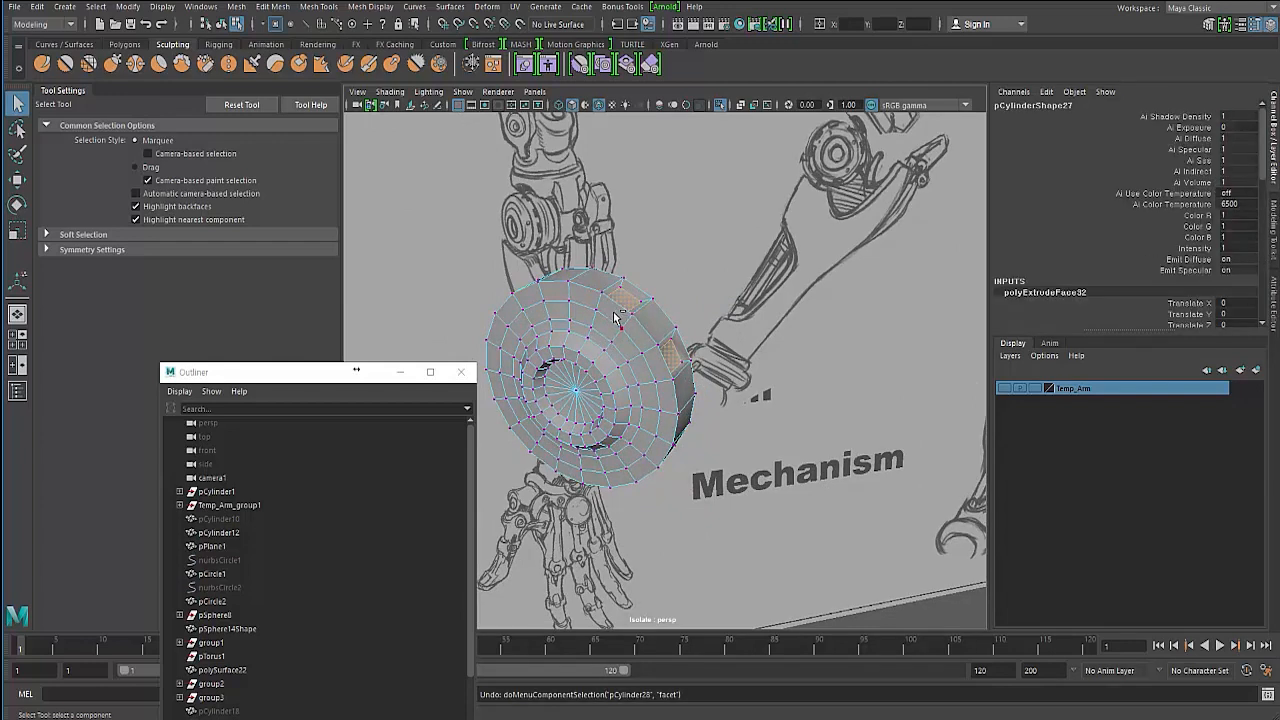
pyautogui.hotkey('ctrl', 'z')
pyautogui.click(463, 240)
pyautogui.keyDown('alt'); pyautogui.moveTo(572, 318); pyautogui.dragTo(602, 309); pyautogui.keyUp('alt')
pyautogui.rightClick(602, 309)
pyautogui.moveTo(601, 335); pyautogui.dragTo(602, 343, button='right')
pyautogui.moveTo(598, 302)
pyautogui.keyDown('alt'); pyautogui.mouseDown()
pyautogui.moveTo(568, 298)
pyautogui.moveTo(594, 298)
pyautogui.mouseUp(); pyautogui.keyUp('alt')
pyautogui.click(594, 286)
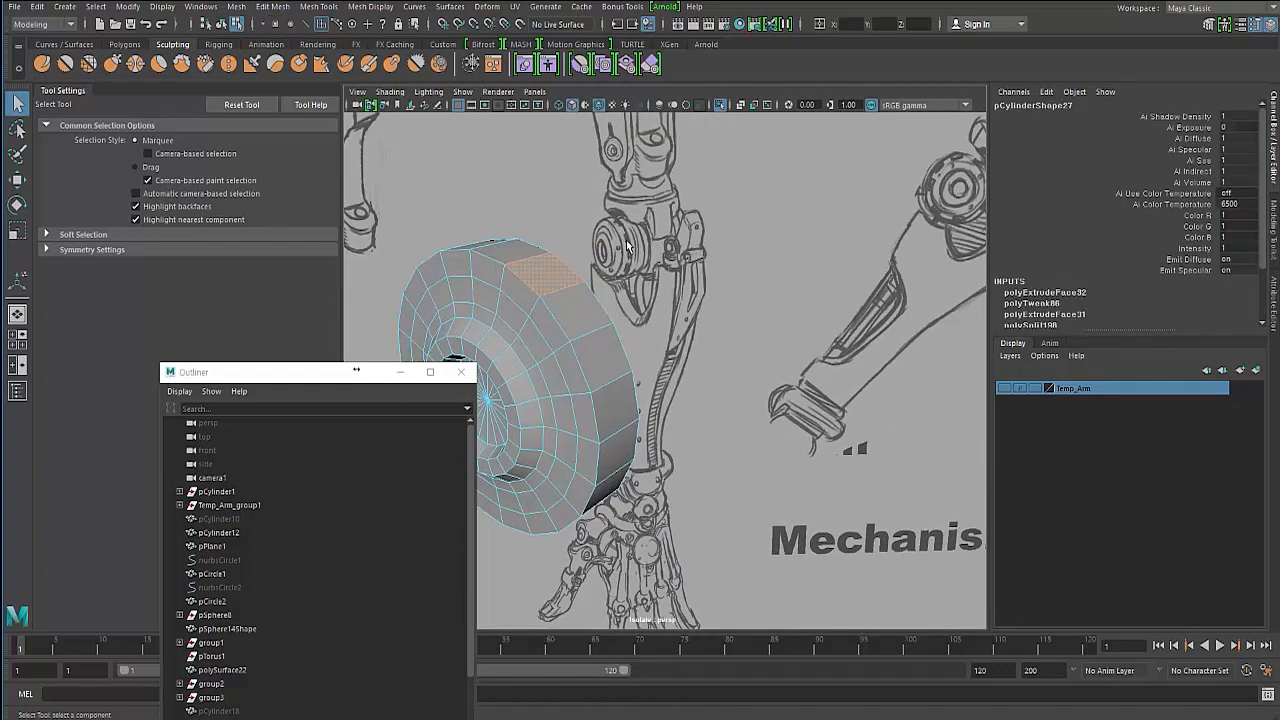
pyautogui.keyDown('alt'); pyautogui.moveTo(620, 247); pyautogui.dragTo(542, 279); pyautogui.keyUp('alt')
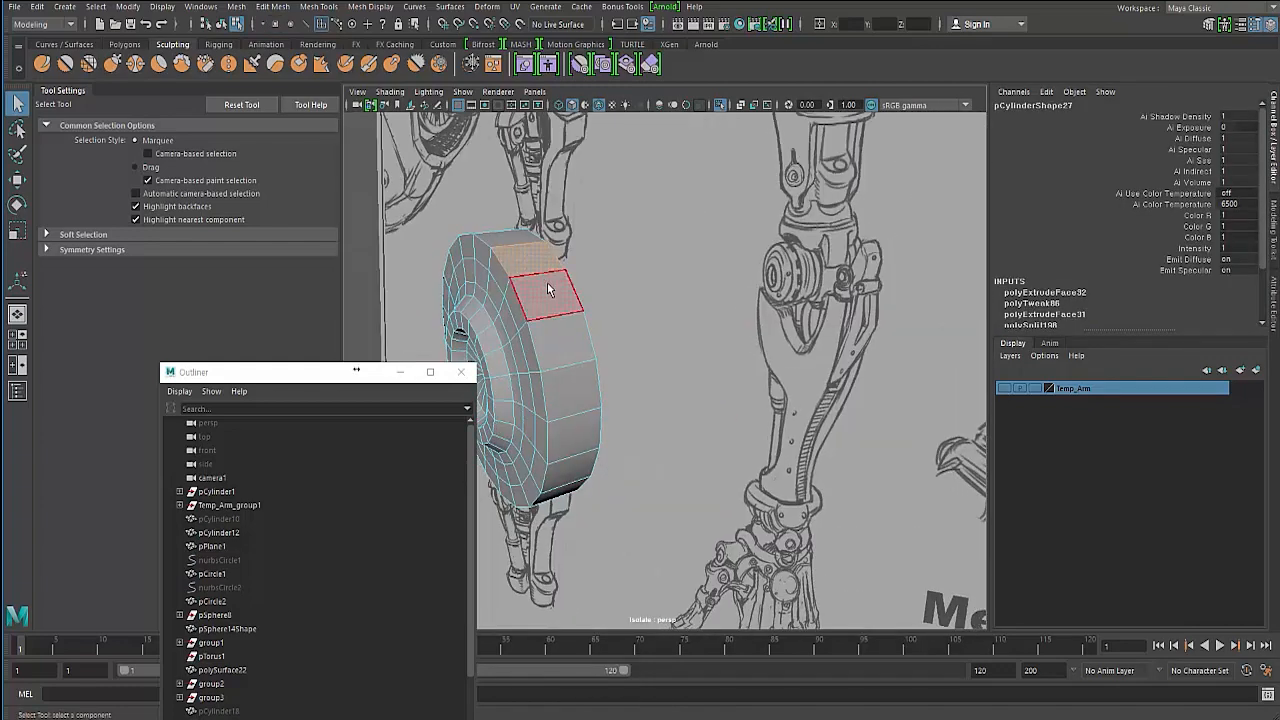
# - Try cutting across the selected rim face with Multi-Cut, selecting an edge and previewing the cylinder smoothed
pyautogui.press('F8')
pyautogui.keyDown('shift'); pyautogui.moveTo(531, 294); pyautogui.dragTo(432, 302, button='right'); pyautogui.keyUp('shift')
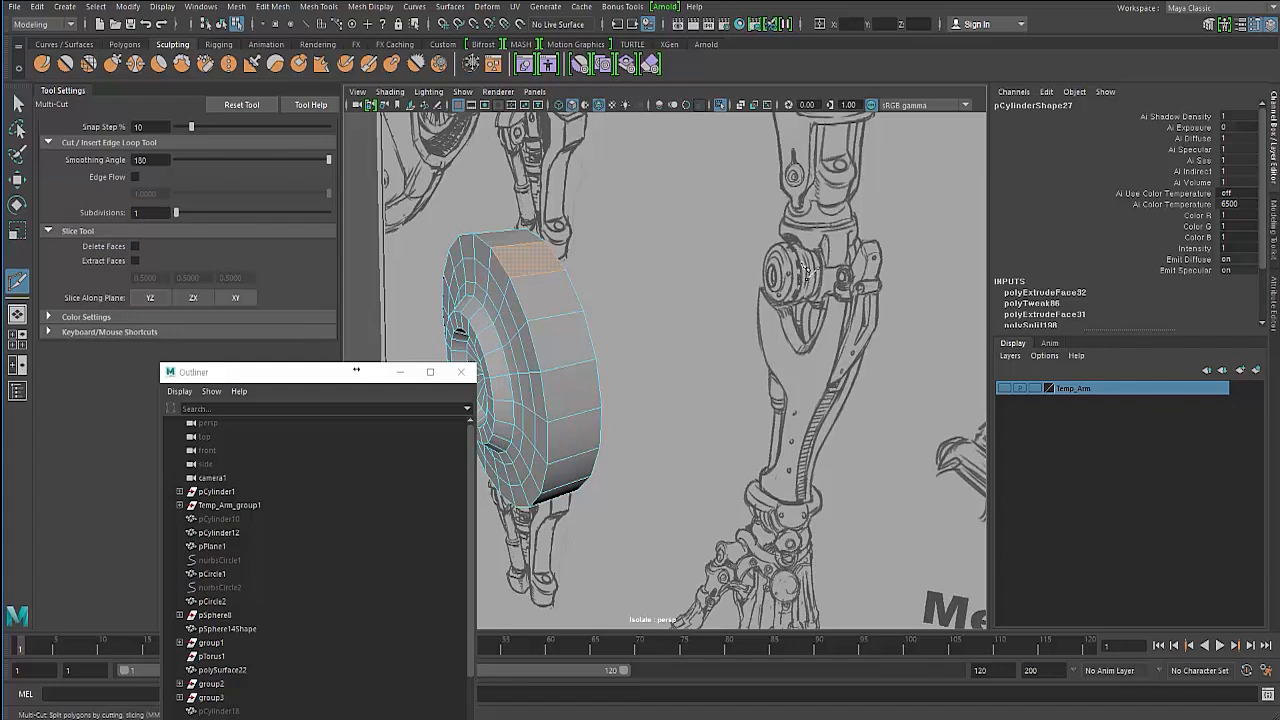
pyautogui.keyDown('ctrl'); pyautogui.click(533, 266); pyautogui.keyUp('ctrl')
pyautogui.click(18, 104)
pyautogui.moveTo(508, 281); pyautogui.dragTo(508, 244, button='right')
pyautogui.click(501, 263)
pyautogui.keyDown('alt'); pyautogui.moveTo(470, 273); pyautogui.dragTo(502, 293); pyautogui.keyUp('alt')
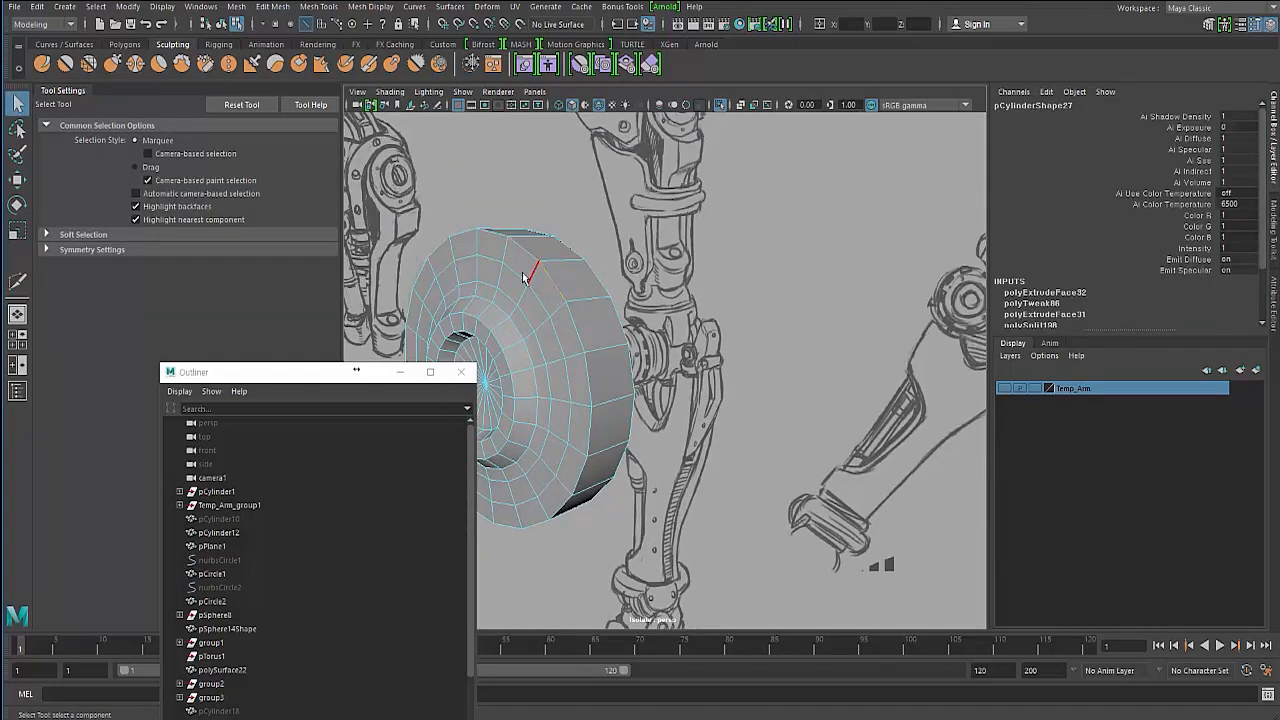
pyautogui.press('3')
pyautogui.keyDown('alt'); pyautogui.moveTo(517, 269); pyautogui.dragTo(548, 281); pyautogui.keyUp('alt')
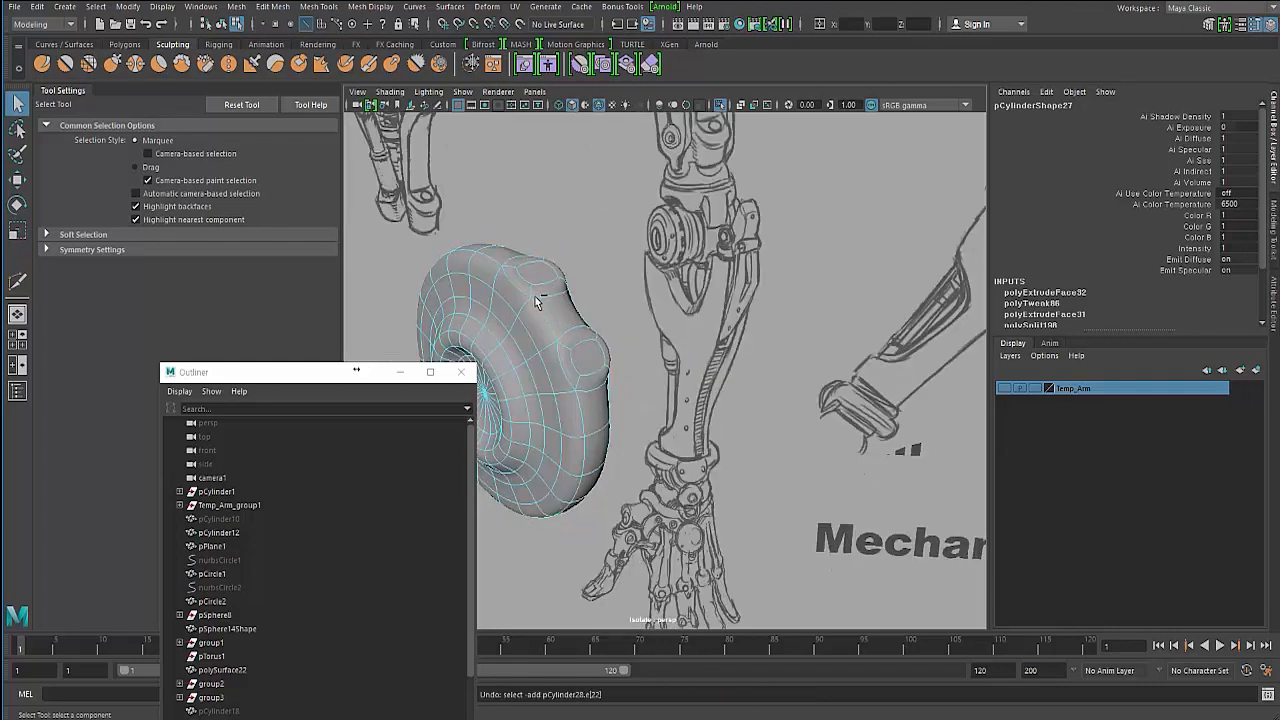
# - Undo the last six changes, including the rim extrusion, and turn smooth preview off
pyautogui.hotkey('ctrl', 'z')
pyautogui.hotkey('ctrl', 'z')
pyautogui.hotkey('ctrl', 'z')
pyautogui.hotkey('ctrl', 'z')
pyautogui.hotkey('ctrl', 'z')
pyautogui.hotkey('ctrl', 'z')
pyautogui.hotkey('ctrl', 'z')
pyautogui.hotkey('ctrl', 'z')
pyautogui.hotkey('ctrl', 'z')
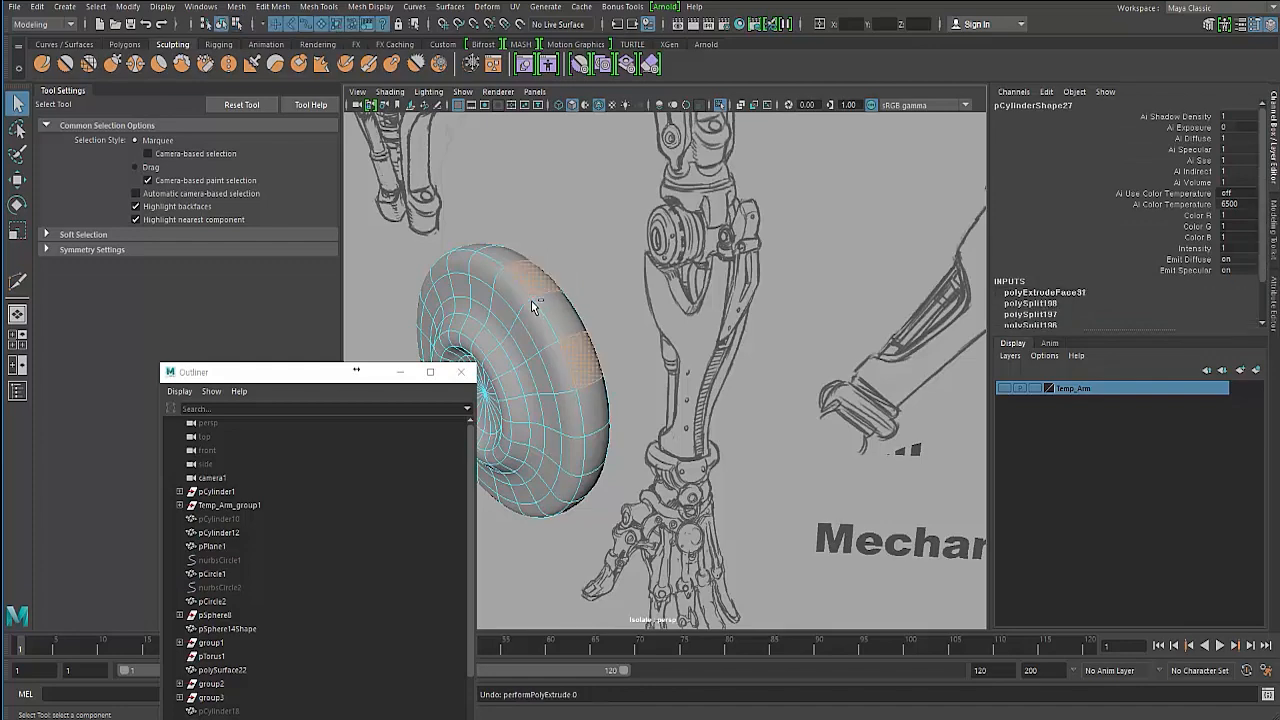
pyautogui.press('1')
pyautogui.moveTo(524, 306); pyautogui.dragTo(513, 287, button='right')
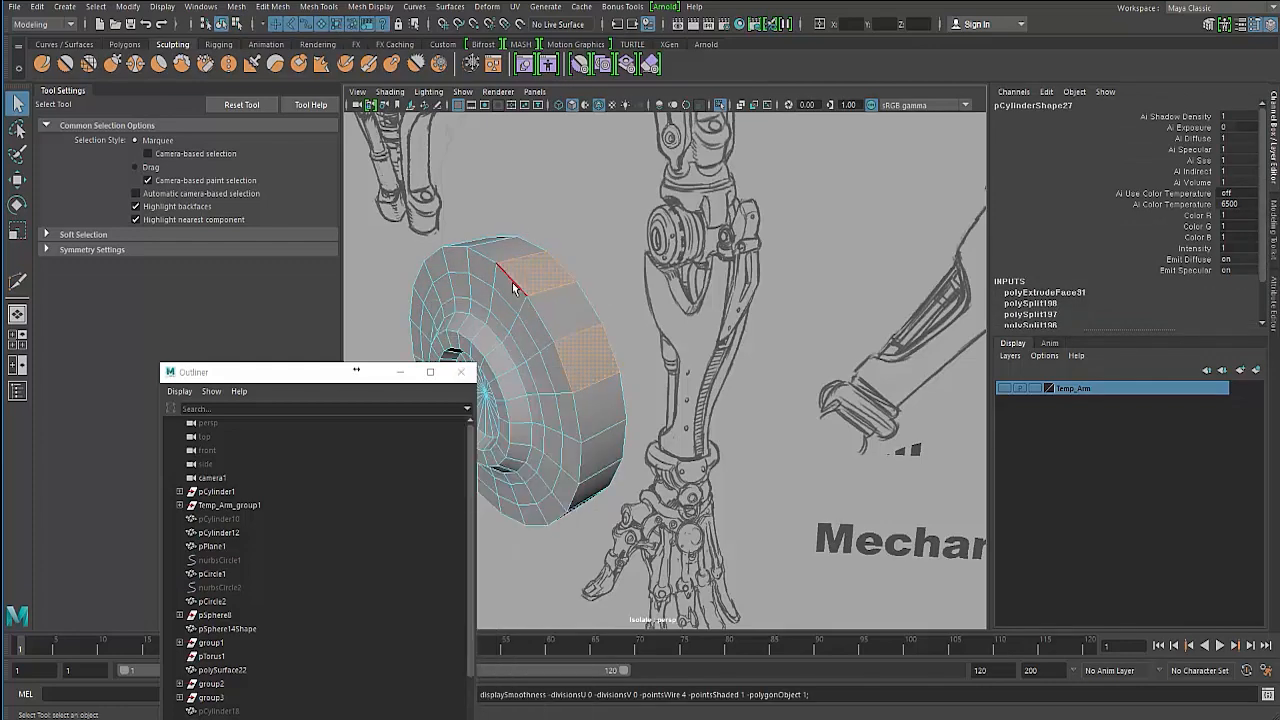
# - Insert an edge loop vertically across the cylinder's rim with Multi-Cut
pyautogui.press('r')
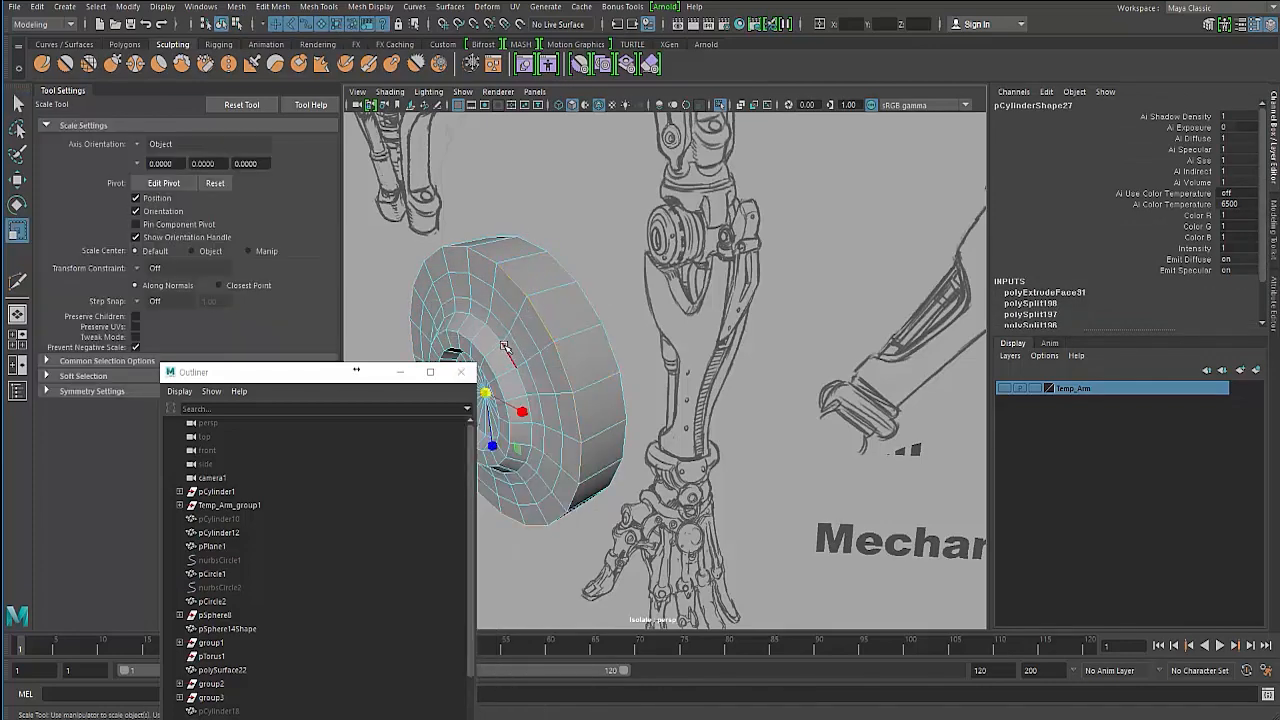
pyautogui.keyDown('alt'); pyautogui.moveTo(502, 345); pyautogui.dragTo(494, 385); pyautogui.keyUp('alt')
pyautogui.keyDown('alt'); pyautogui.moveTo(541, 334); pyautogui.dragTo(553, 276); pyautogui.keyUp('alt')
pyautogui.press('F8')
pyautogui.press('F8')
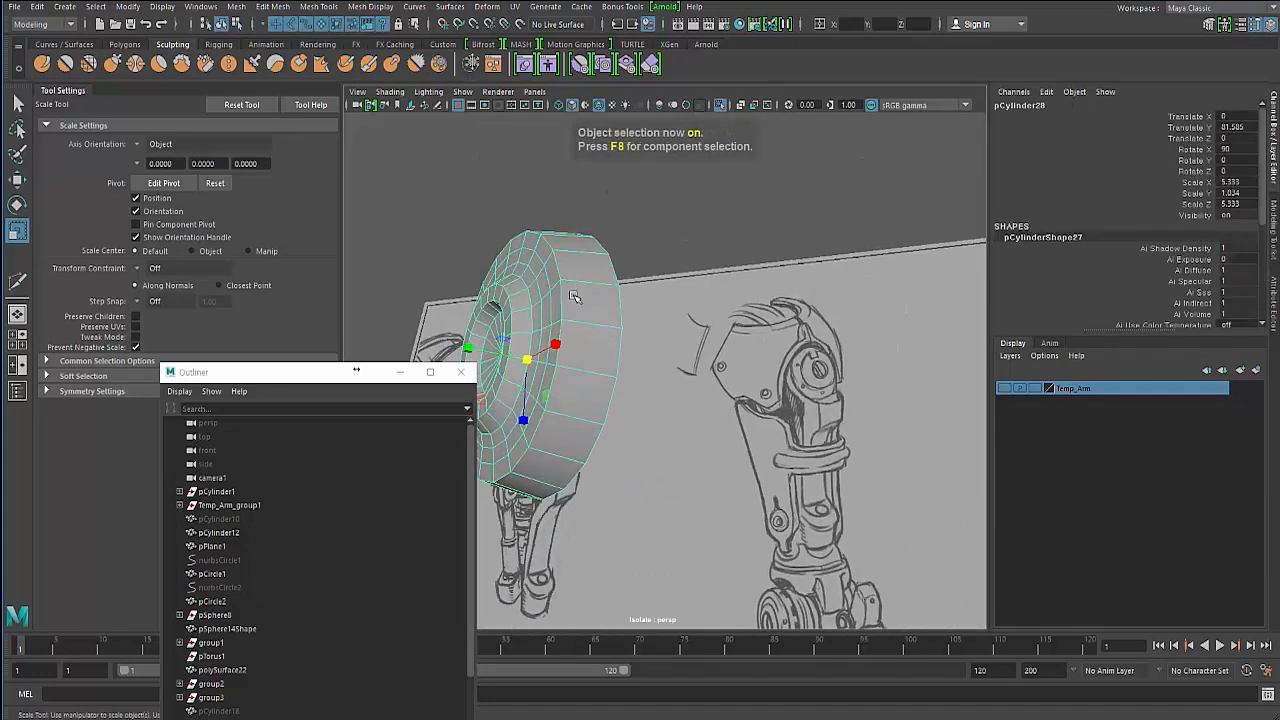
pyautogui.keyDown('shift'); pyautogui.moveTo(573, 295); pyautogui.dragTo(499, 297, button='right'); pyautogui.keyUp('shift')
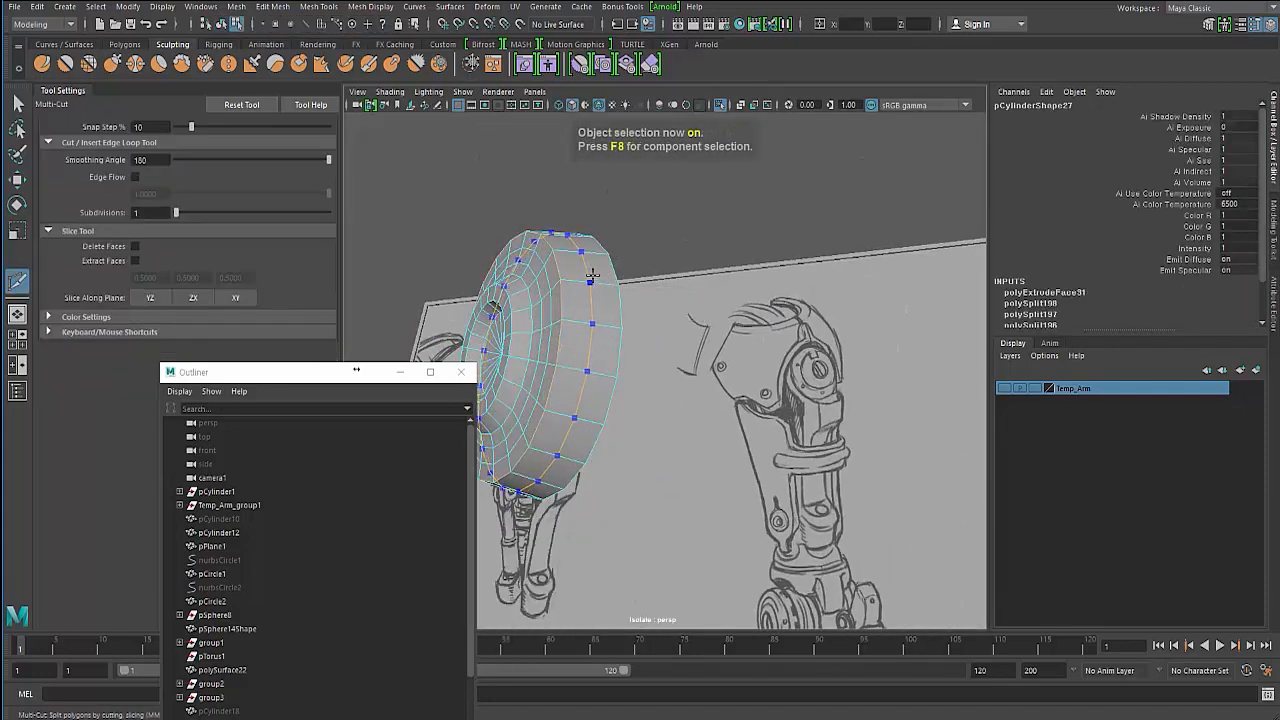
pyautogui.keyDown('ctrl'); pyautogui.click(592, 275); pyautogui.keyUp('ctrl')
pyautogui.keyDown('alt'); pyautogui.moveTo(574, 368); pyautogui.dragTo(500, 350); pyautogui.keyUp('alt')
pyautogui.click(19, 102)
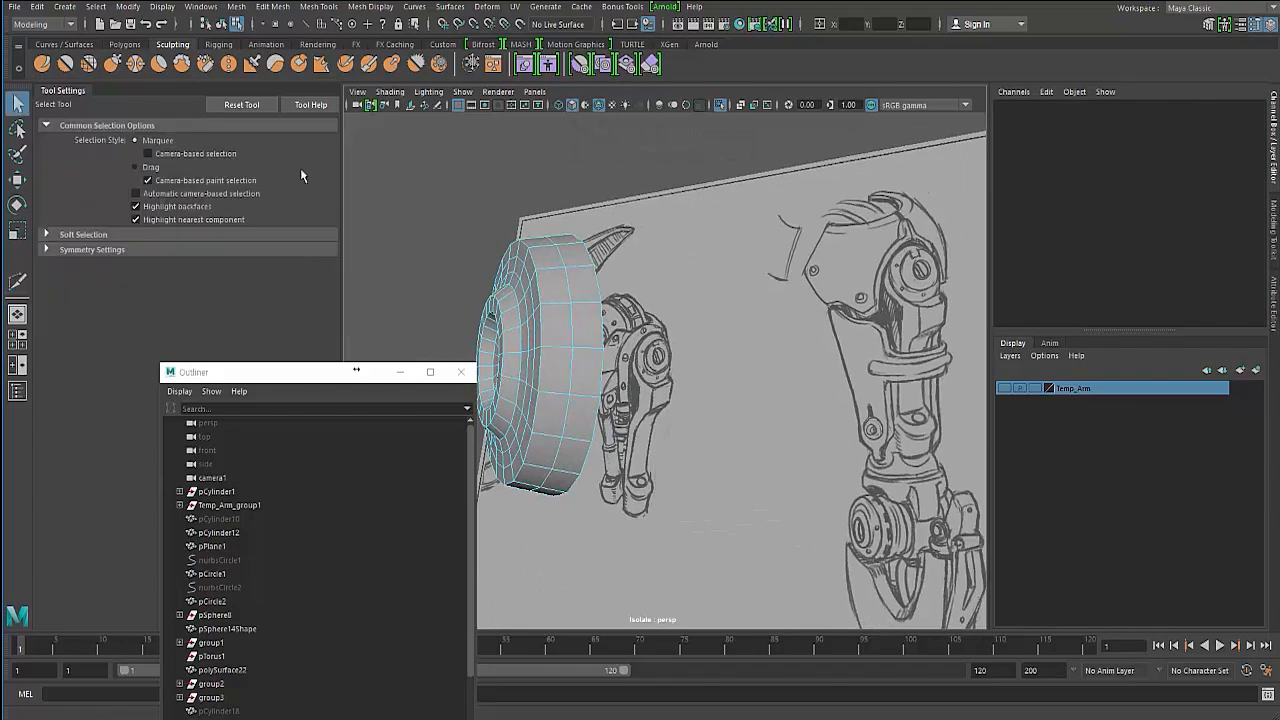
# - Select two faces on the cylinder's outer rim, one on top and one on the side
pyautogui.keyDown('alt'); pyautogui.moveTo(510, 288); pyautogui.dragTo(580, 299); pyautogui.keyUp('alt')
pyautogui.moveTo(579, 298); pyautogui.dragTo(580, 332, button='right')
pyautogui.click(588, 279)
pyautogui.keyDown('alt'); pyautogui.moveTo(588, 279); pyautogui.dragTo(560, 328); pyautogui.keyUp('alt')
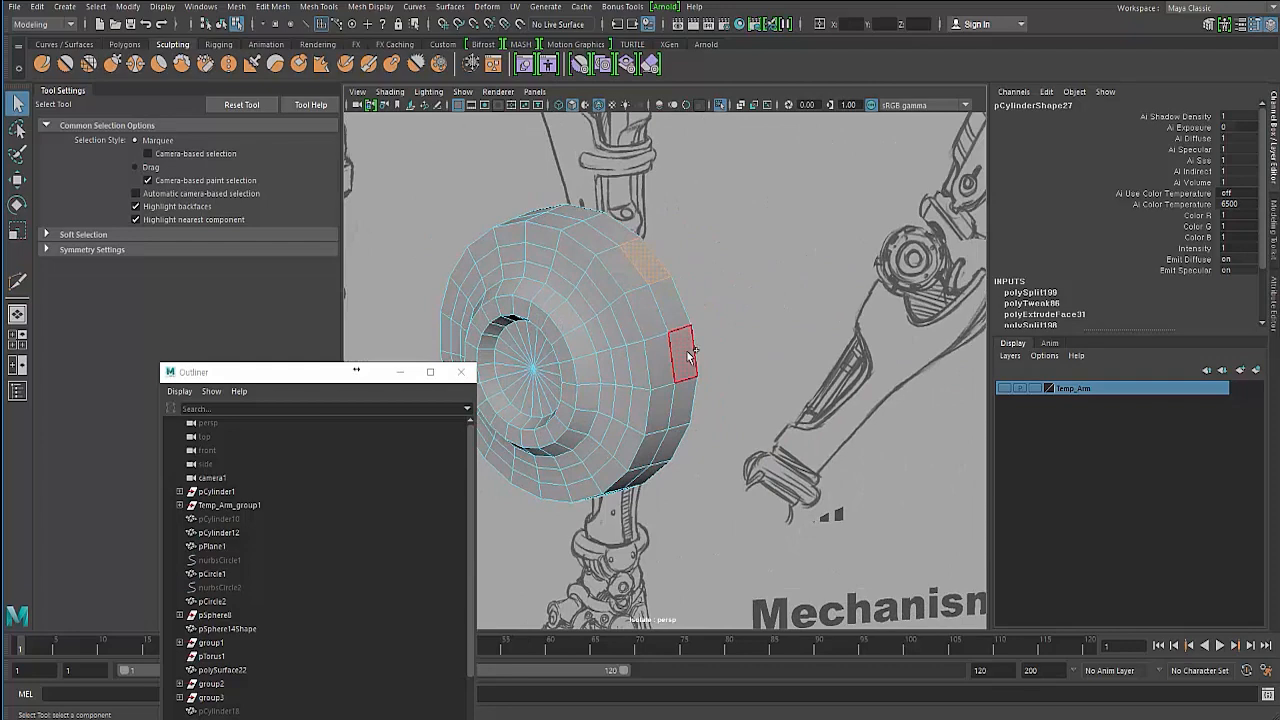
pyautogui.keyDown('shift'); pyautogui.click(689, 356); pyautogui.keyUp('shift')
pyautogui.keyDown('alt'); pyautogui.moveTo(689, 356); pyautogui.dragTo(594, 293); pyautogui.keyUp('alt')
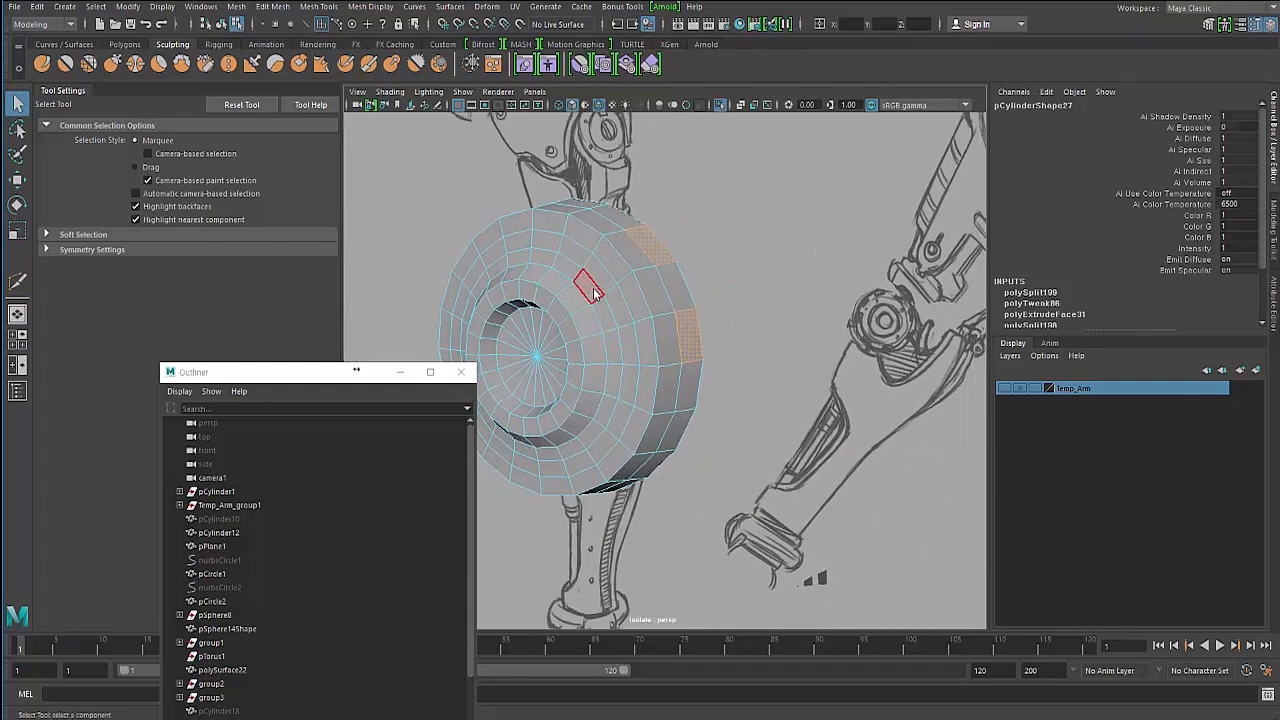
# - Extrude the two selected rim faces inward to form recessed notches
pyautogui.hotkey('ctrl', 'e')
pyautogui.keyDown('alt'); pyautogui.moveTo(625, 350); pyautogui.dragTo(691, 238); pyautogui.keyUp('alt')
pyautogui.keyDown('alt'); pyautogui.moveTo(691, 240); pyautogui.dragTo(411, 249); pyautogui.keyUp('alt')
pyautogui.click(411, 249)
pyautogui.rightClick(593, 231)
pyautogui.moveTo(596, 233); pyautogui.dragTo(593, 268, button='right')
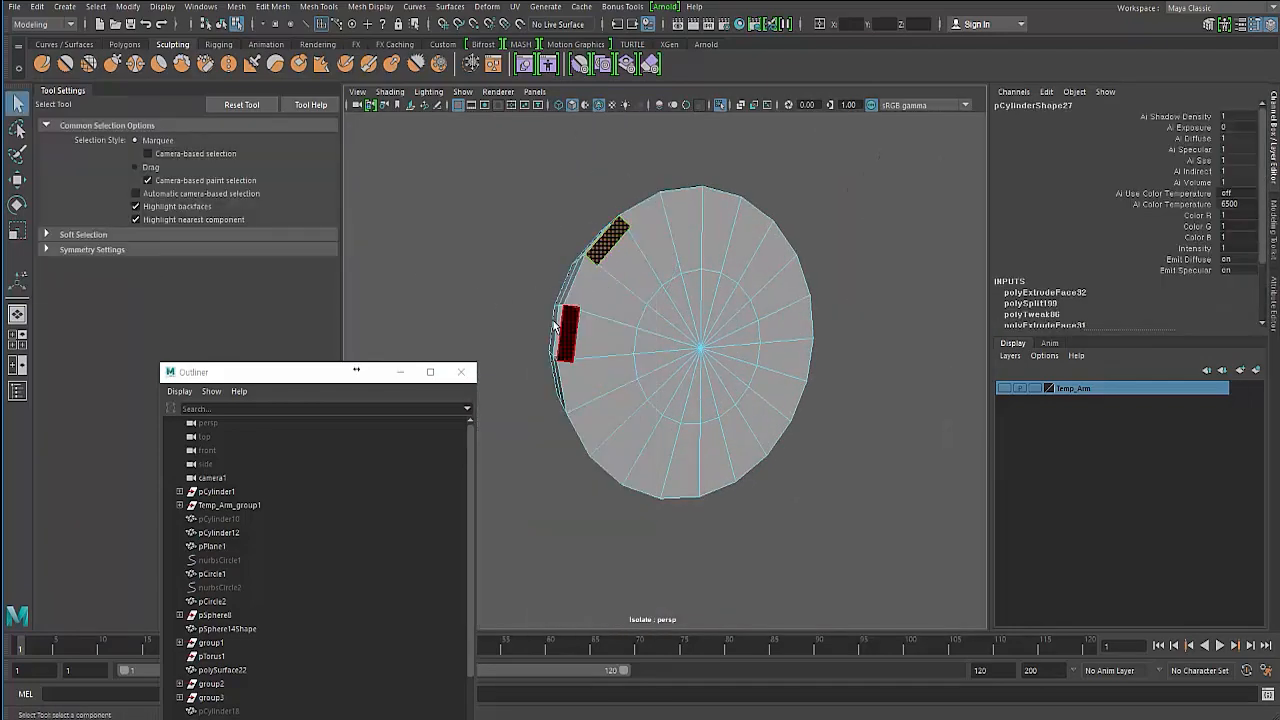
# - Try deleting faces inside the notches, undoing each deletion
pyautogui.moveTo(556, 372)
pyautogui.keyDown('alt'); pyautogui.mouseDown()
pyautogui.moveTo(663, 392)
pyautogui.moveTo(549, 363)
pyautogui.moveTo(700, 351)
pyautogui.mouseUp(); pyautogui.keyUp('alt')
pyautogui.keyDown('alt'); pyautogui.moveTo(700, 351); pyautogui.dragTo(749, 357, button='right'); pyautogui.keyUp('alt')
pyautogui.click(752, 362)
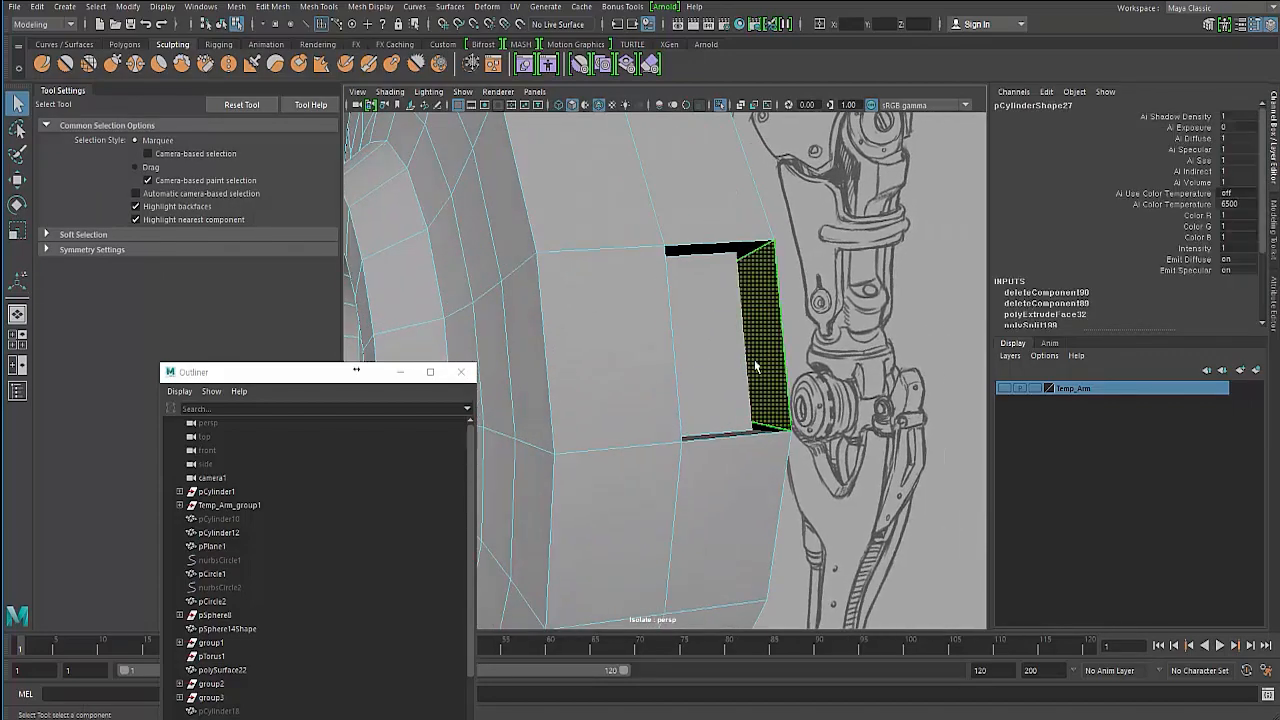
pyautogui.press('Delete')
pyautogui.keyDown('alt'); pyautogui.moveTo(721, 350); pyautogui.dragTo(607, 385); pyautogui.keyUp('alt')
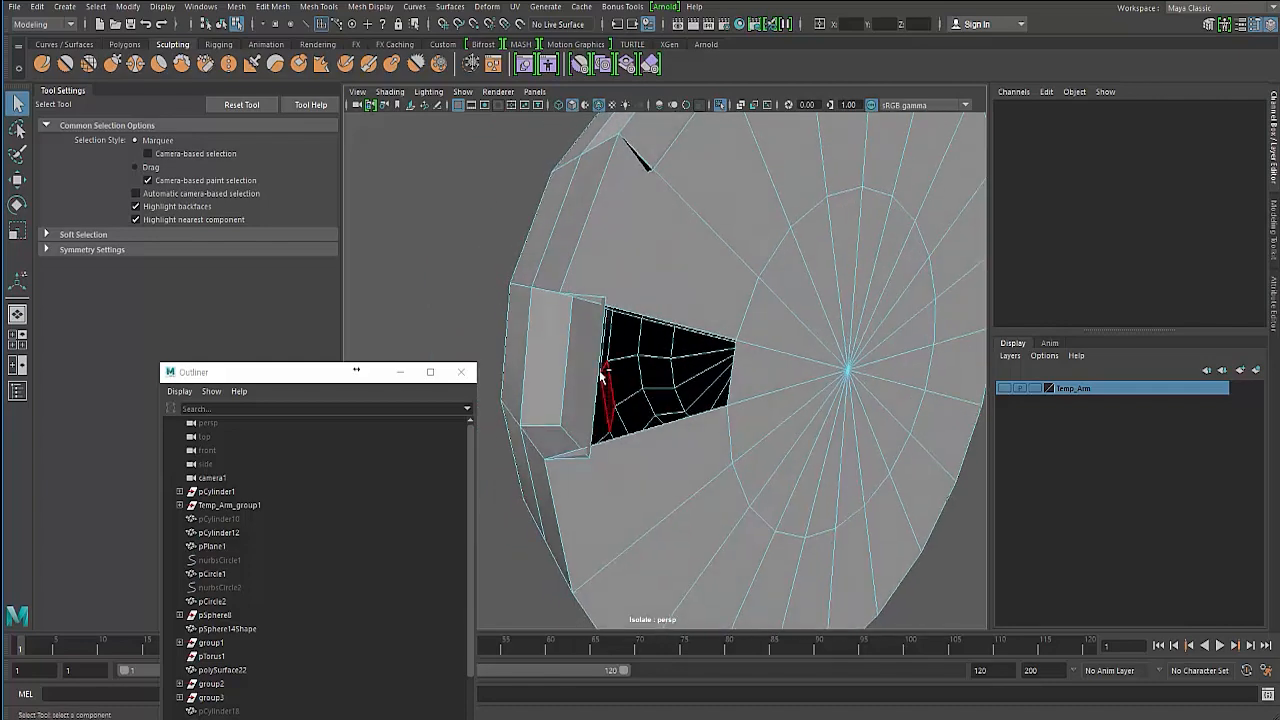
pyautogui.hotkey('ctrl', 'z')
pyautogui.keyDown('alt'); pyautogui.moveTo(572, 287); pyautogui.dragTo(580, 346); pyautogui.keyUp('alt')
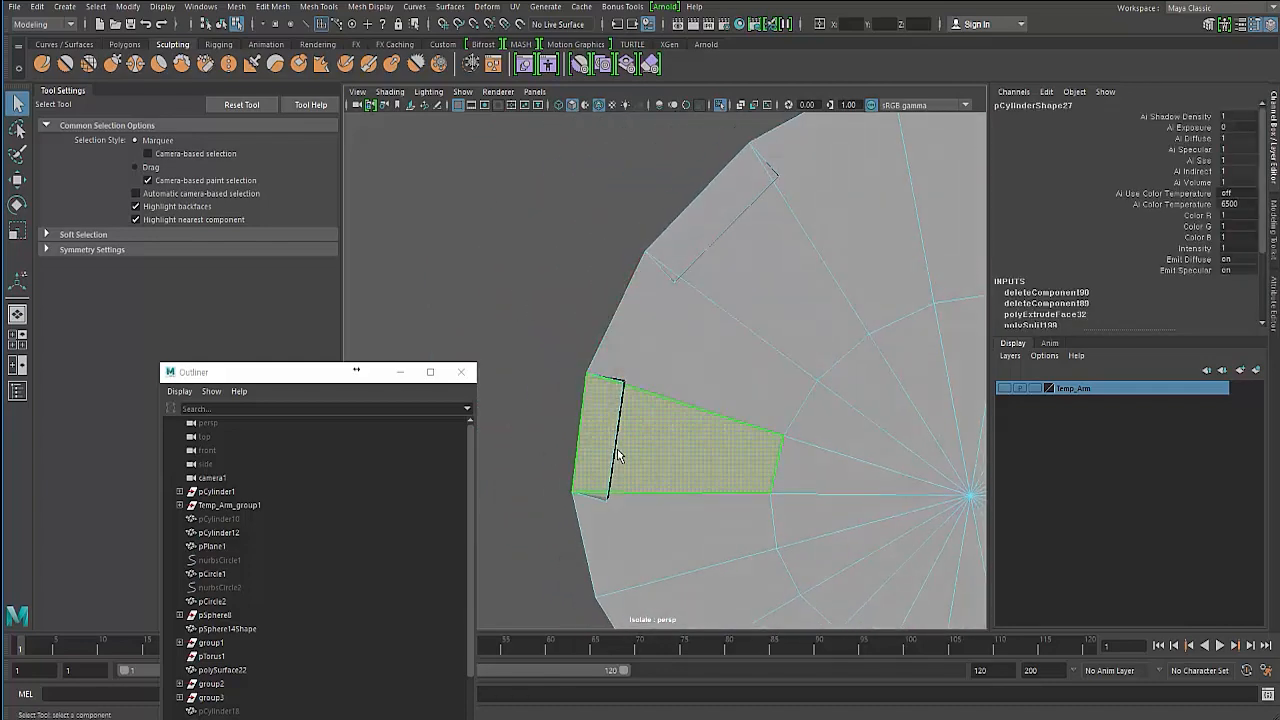
pyautogui.keyDown('alt'); pyautogui.moveTo(586, 444); pyautogui.dragTo(651, 381); pyautogui.keyUp('alt')
pyautogui.press('Delete')
pyautogui.hotkey('ctrl', 'z')
pyautogui.hotkey('ctrl', 'z')
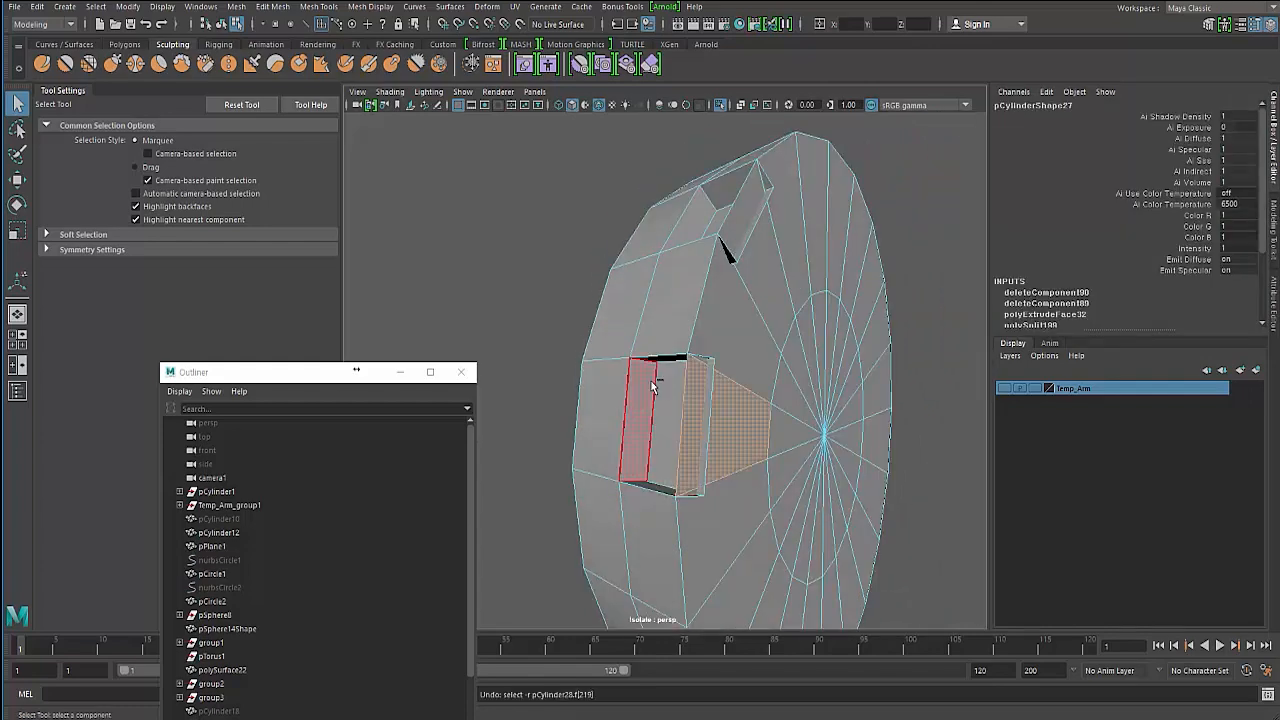
pyautogui.hotkey('ctrl', 'z')
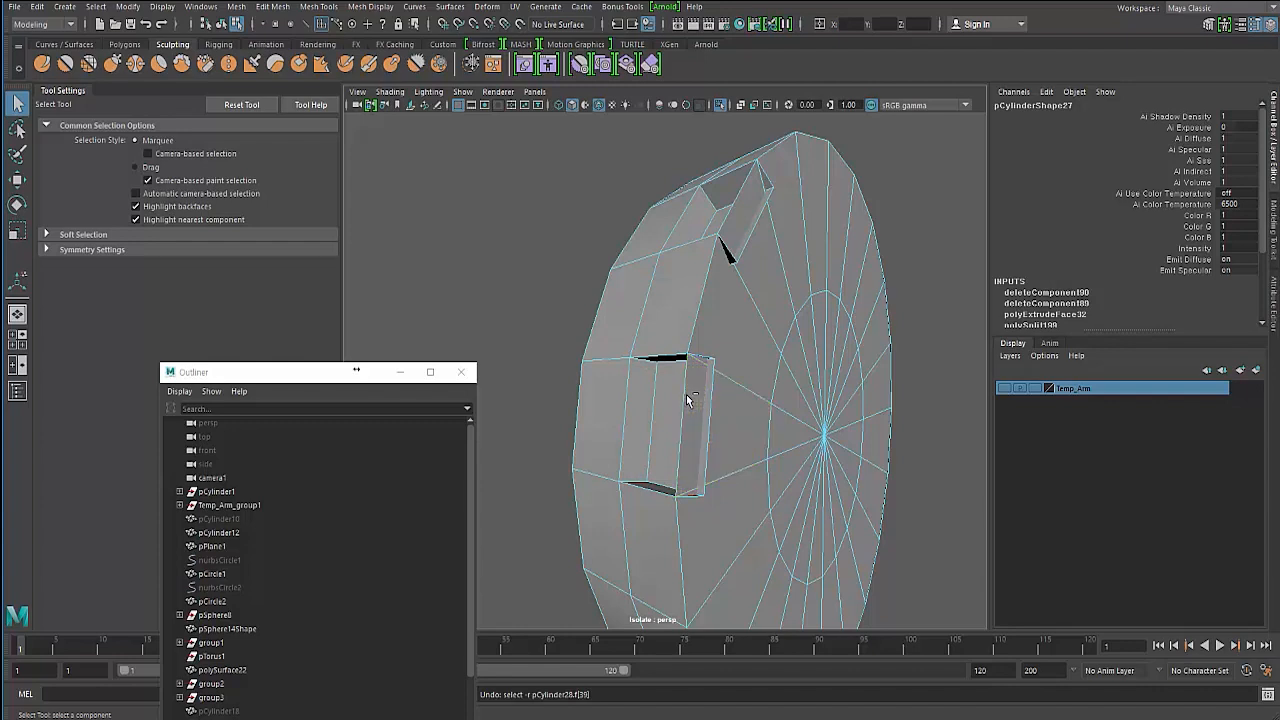
# - Undo the face deletions and the inward extrusion of the two rim notches
pyautogui.hotkey('ctrl', 'z')
pyautogui.hotkey('ctrl', 'z')
pyautogui.hotkey('ctrl', 'z')
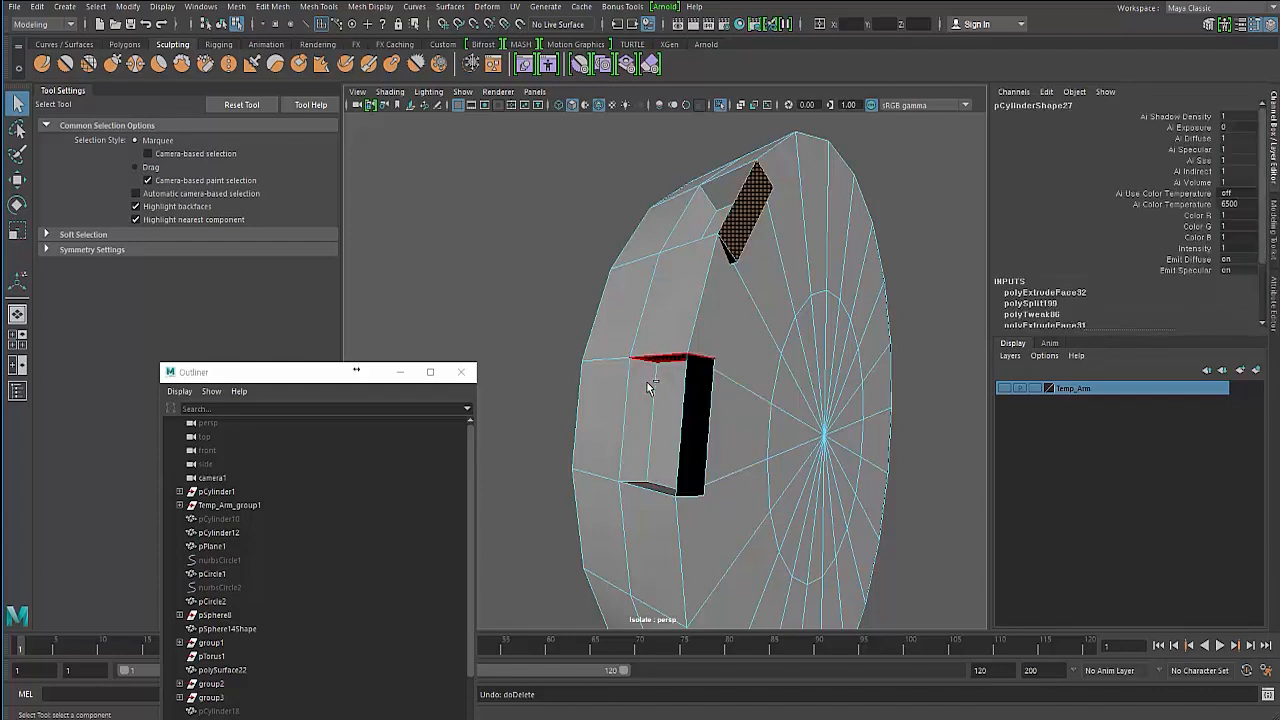
pyautogui.hotkey('ctrl', 'z')
pyautogui.hotkey('ctrl', 'z')
pyautogui.hotkey('ctrl', 'z')
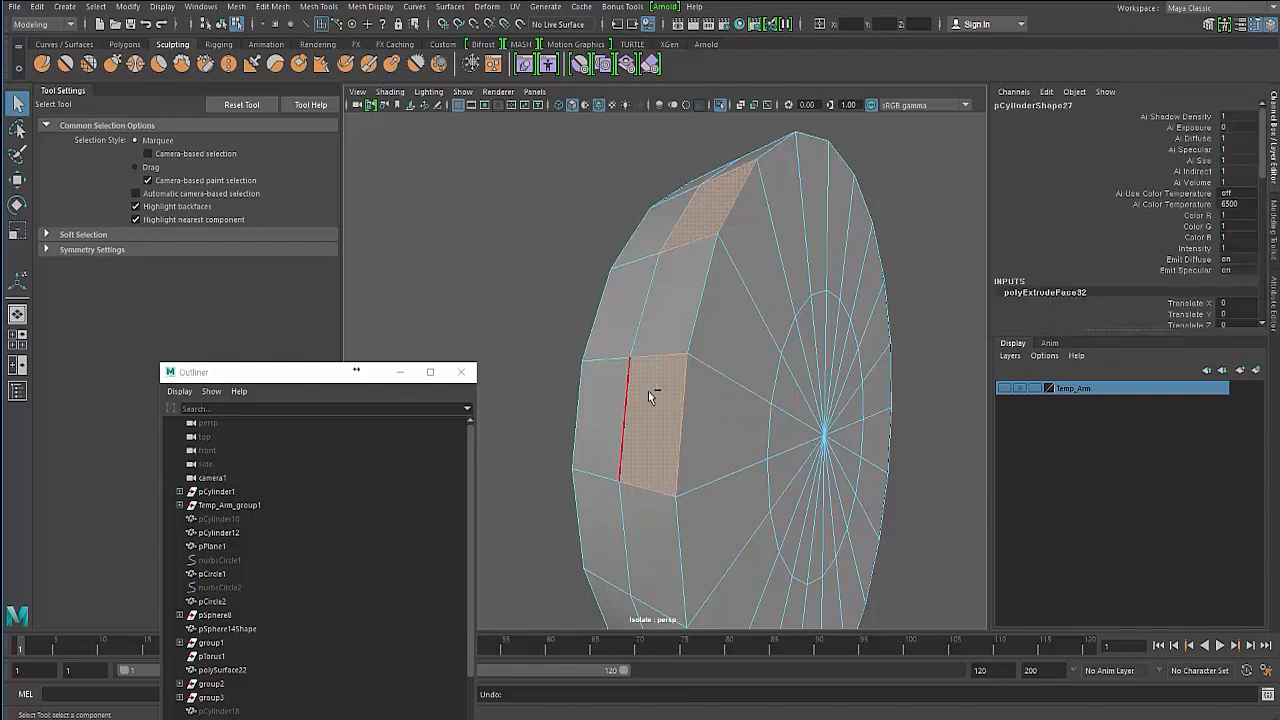
# - Split a face beside the cylinder's rim with a short Multi-Cut edge
pyautogui.press('F8')
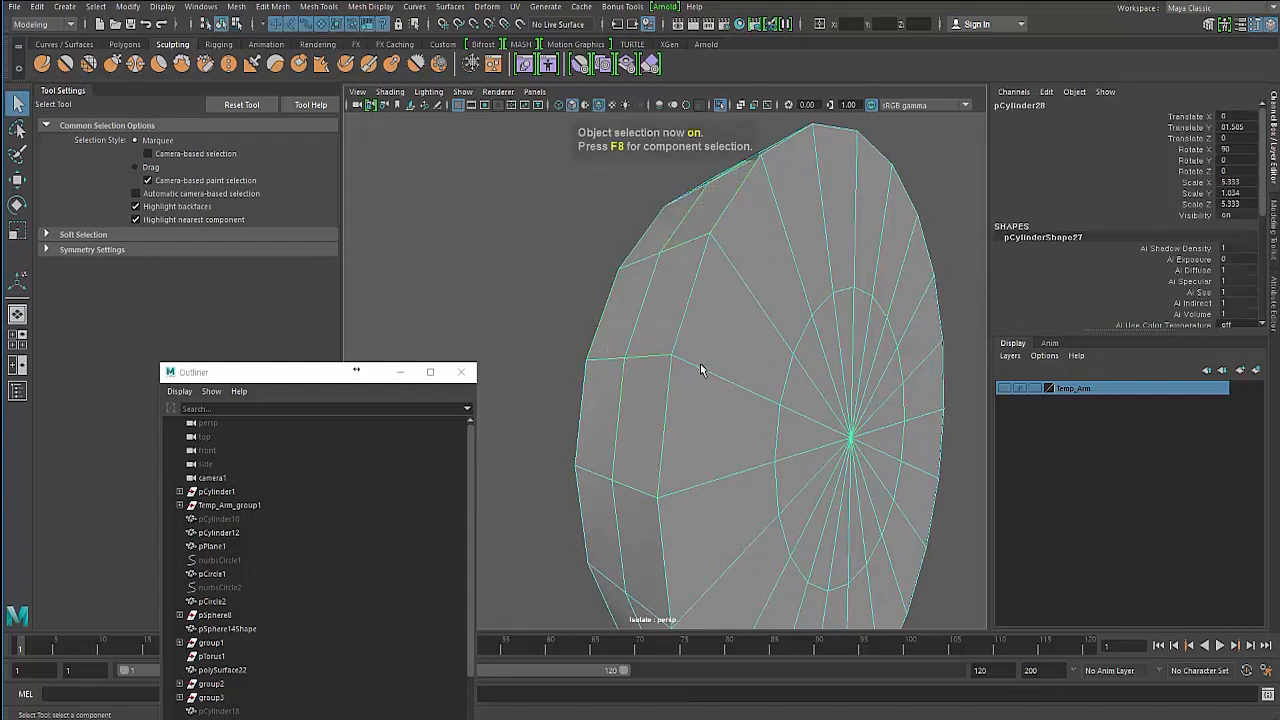
pyautogui.keyDown('shift'); pyautogui.moveTo(718, 353); pyautogui.dragTo(655, 369, button='right'); pyautogui.keyUp('shift')
pyautogui.click(690, 357)
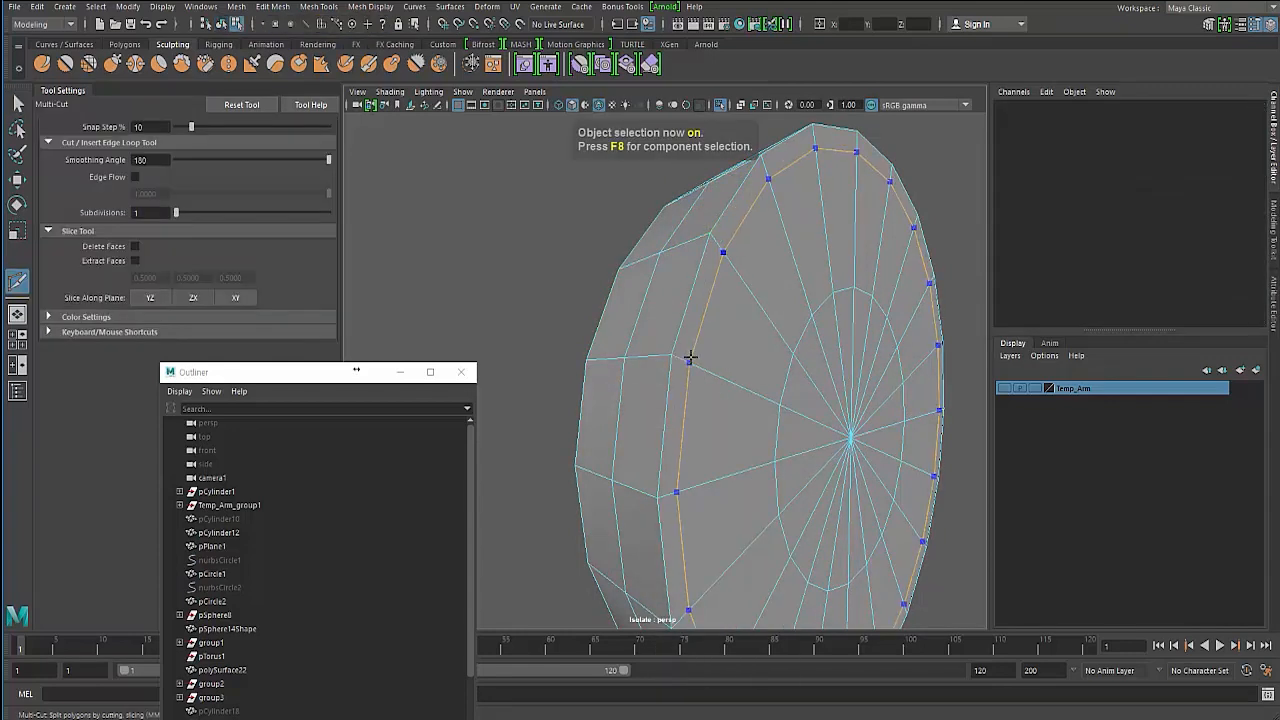
pyautogui.keyDown('alt'); pyautogui.moveTo(693, 357); pyautogui.dragTo(690, 345); pyautogui.keyUp('alt')
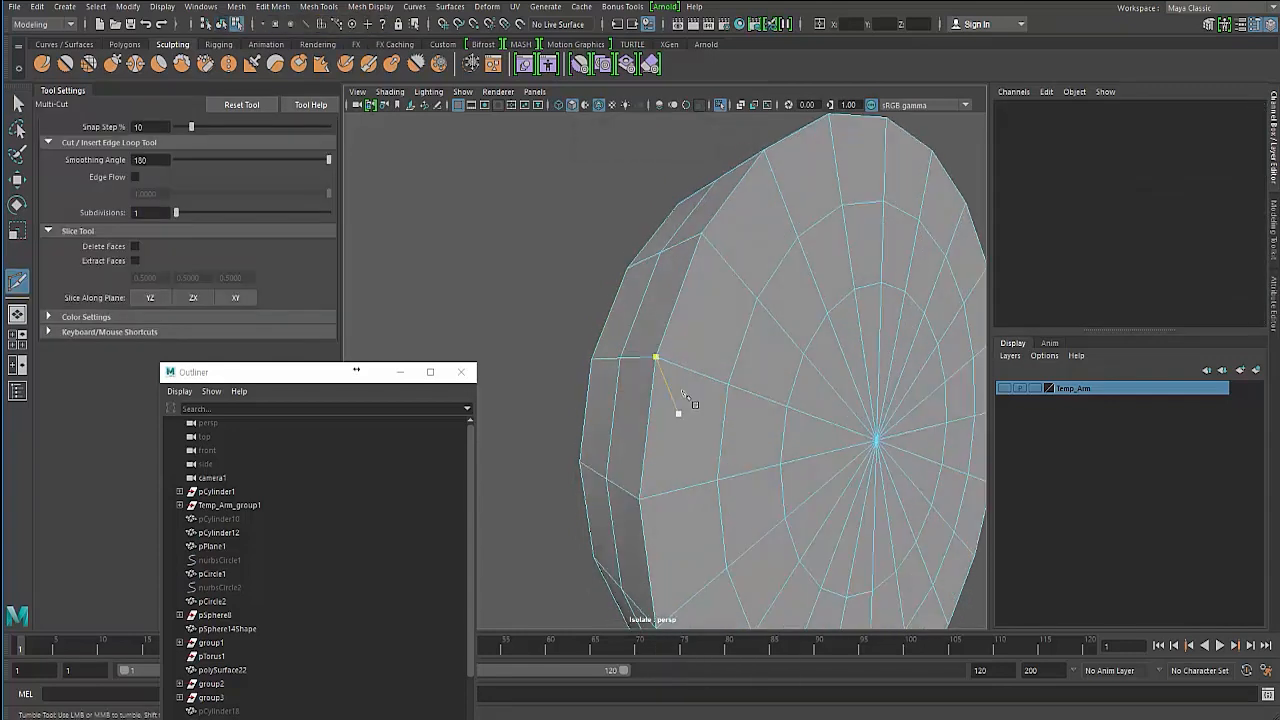
pyautogui.keyDown('ctrl'); pyautogui.middleClick(689, 346); pyautogui.keyUp('ctrl')
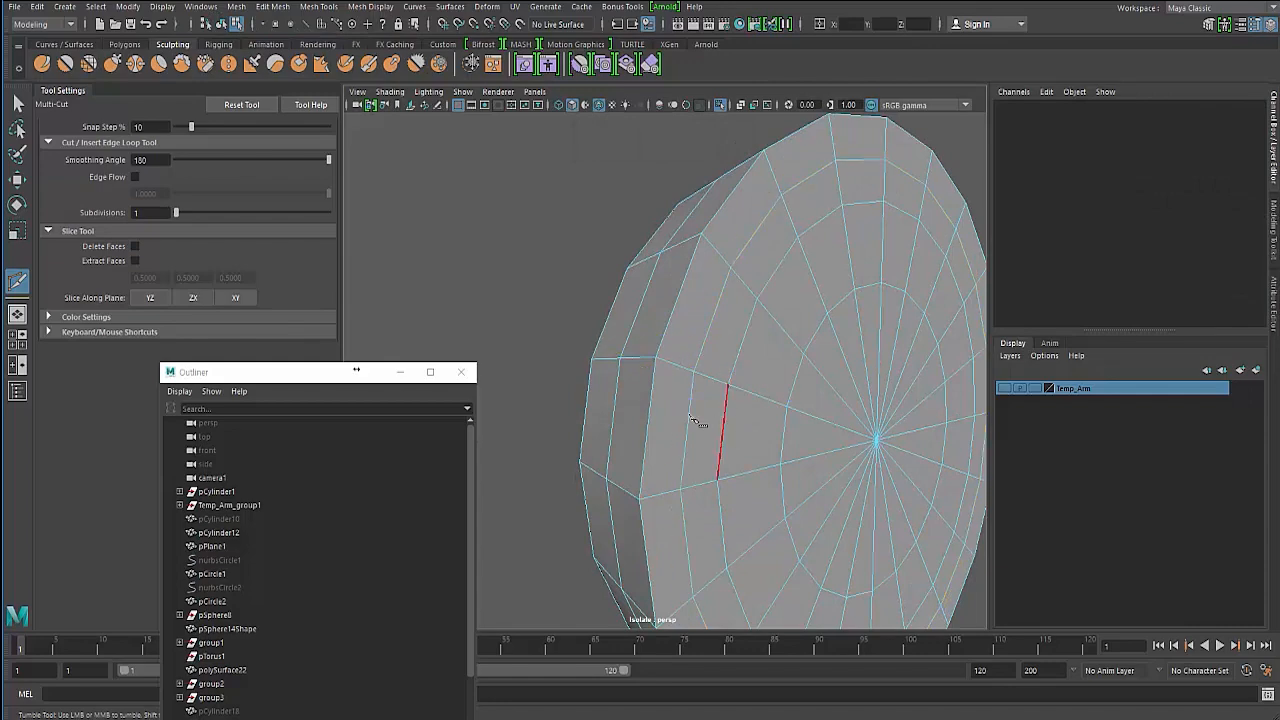
pyautogui.keyDown('alt'); pyautogui.moveTo(700, 426); pyautogui.dragTo(623, 357); pyautogui.keyUp('alt')
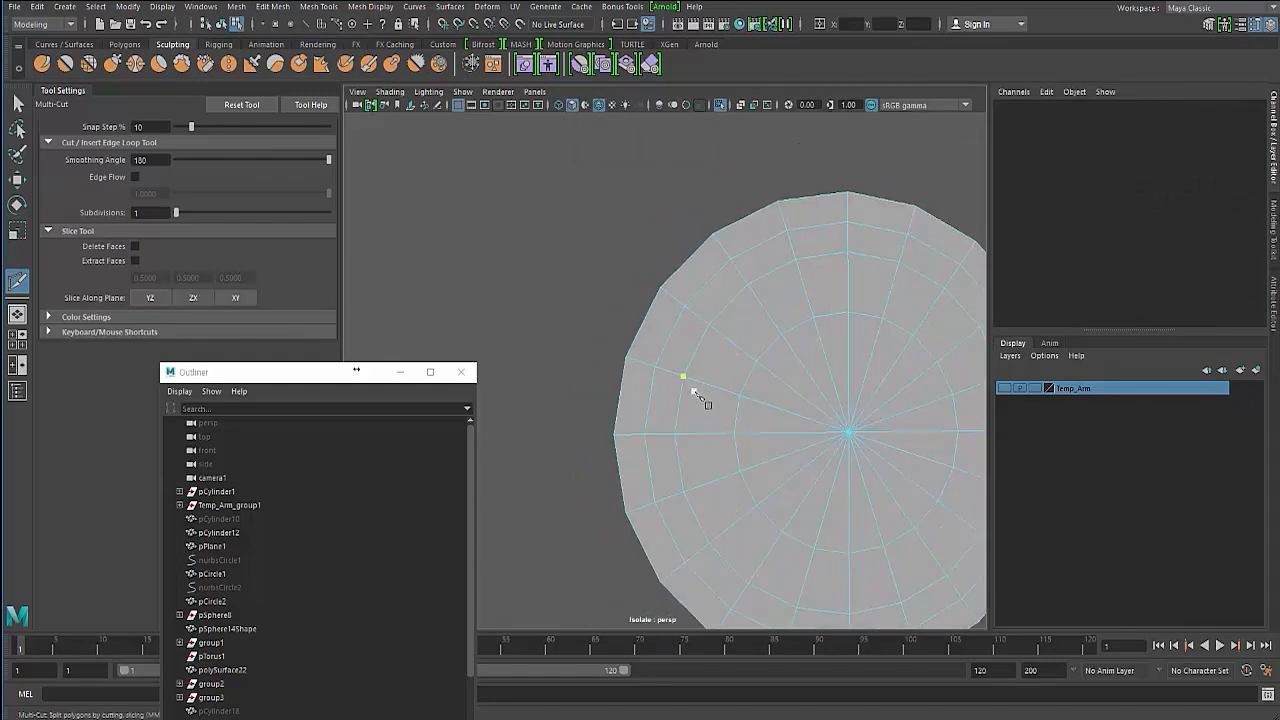
pyautogui.keyDown('alt'); pyautogui.moveTo(636, 397); pyautogui.dragTo(700, 425); pyautogui.keyUp('alt')
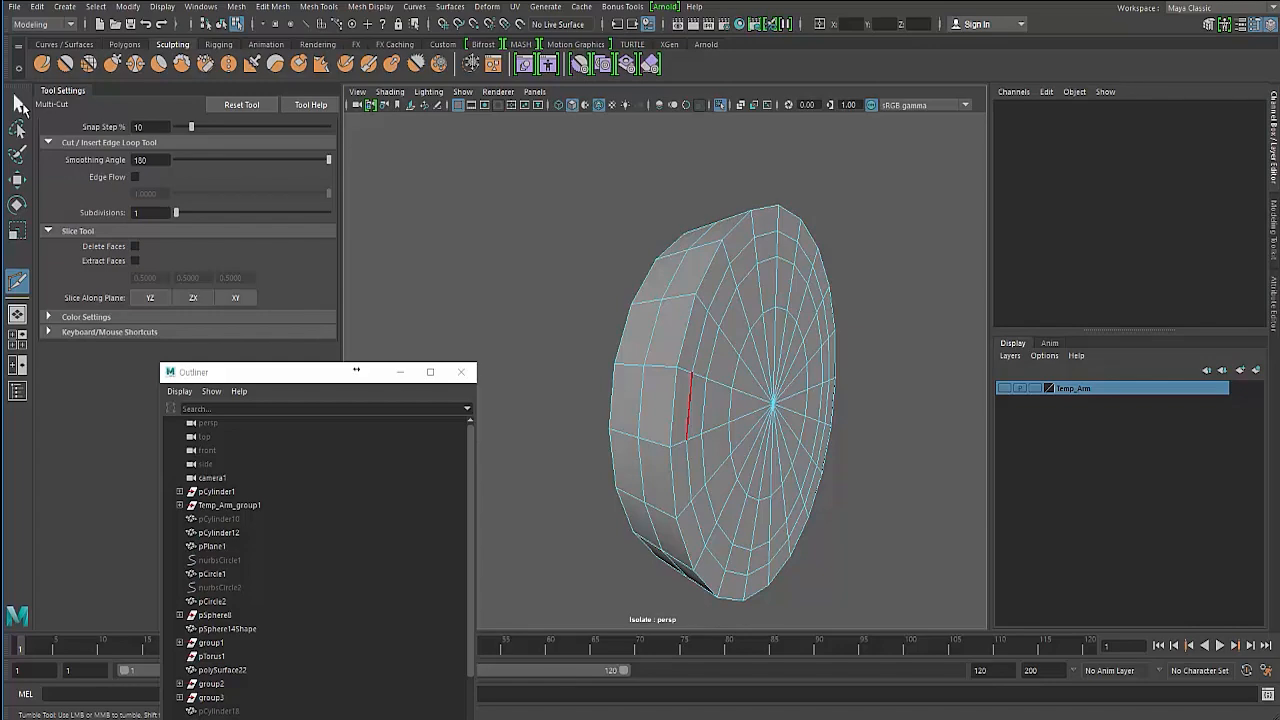
pyautogui.click(18, 103)
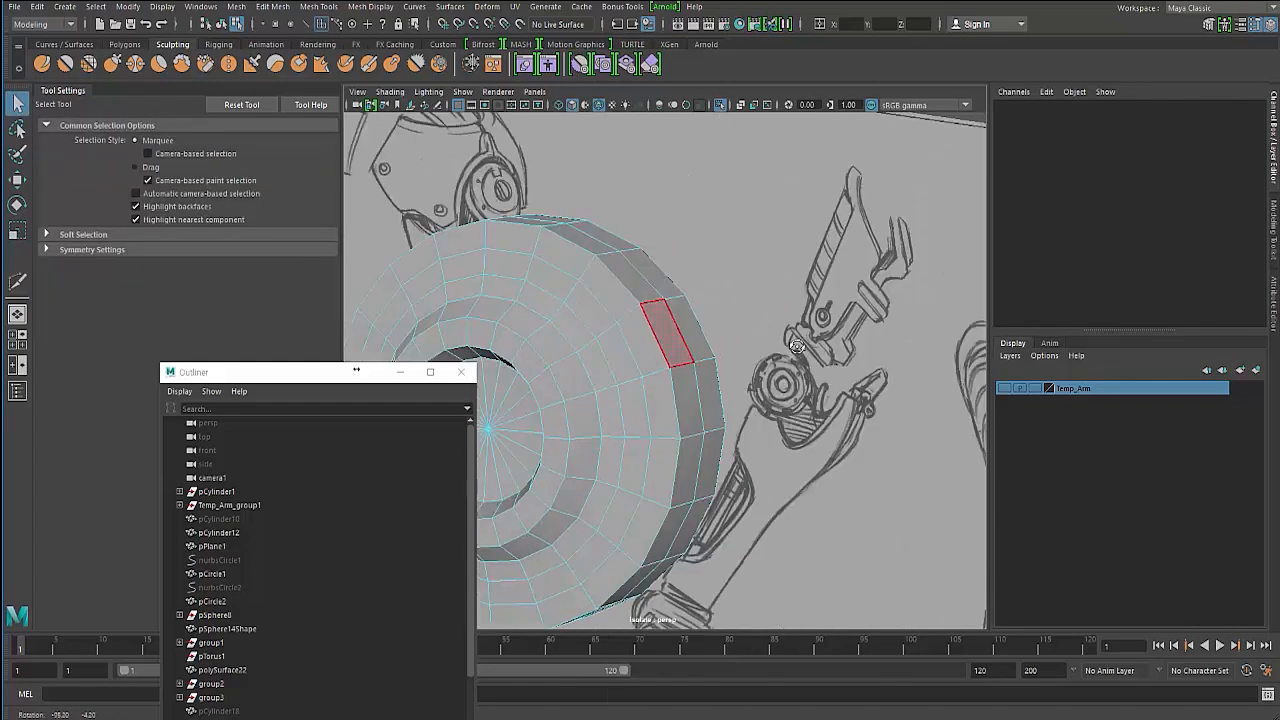
# - Try extruding a selected rim face with Extrude Face, then undo the extrusion
pyautogui.moveTo(669, 363)
pyautogui.keyDown('alt'); pyautogui.mouseDown()
pyautogui.moveTo(608, 371)
pyautogui.moveTo(663, 323)
pyautogui.moveTo(662, 256)
pyautogui.moveTo(577, 265)
pyautogui.mouseUp(); pyautogui.keyUp('alt')
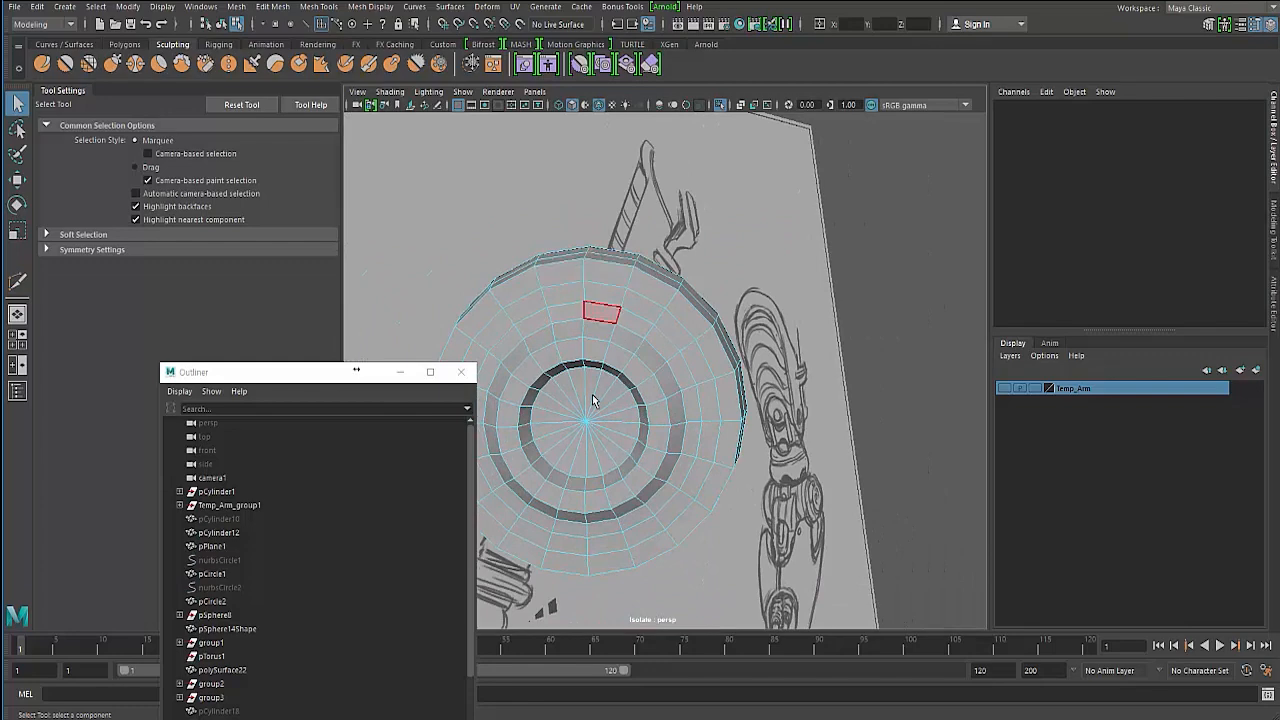
pyautogui.click(658, 270)
pyautogui.keyDown('alt'); pyautogui.moveTo(658, 270); pyautogui.dragTo(551, 377); pyautogui.keyUp('alt')
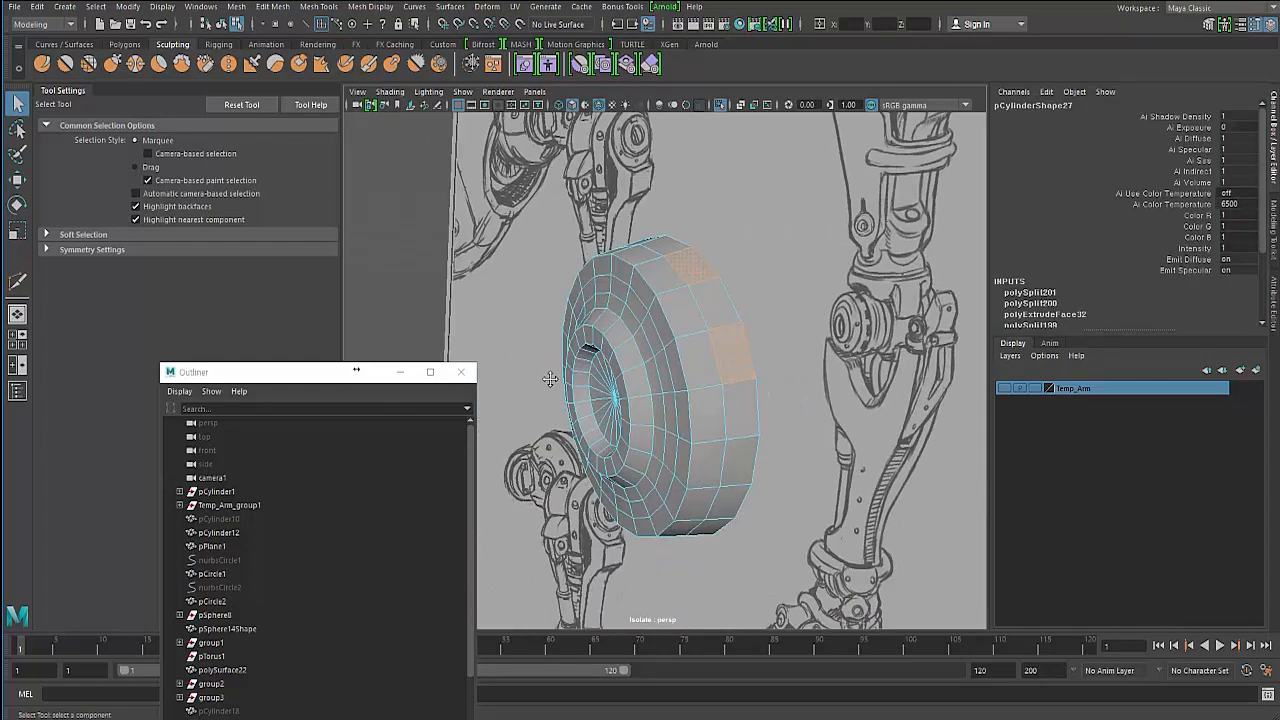
pyautogui.keyDown('alt'); pyautogui.moveTo(551, 377); pyautogui.dragTo(814, 257, button='right'); pyautogui.keyUp('alt')
pyautogui.hotkey('ctrl', 'z')
pyautogui.hotkey('ctrl', 'z')
pyautogui.hotkey('ctrl', 'z')
pyautogui.keyDown('alt'); pyautogui.moveTo(814, 257); pyautogui.dragTo(740, 225); pyautogui.keyUp('alt')
pyautogui.keyDown('shift'); pyautogui.click(739, 225); pyautogui.keyUp('shift')
pyautogui.keyDown('shift'); pyautogui.moveTo(739, 225); pyautogui.dragTo(737, 262, button='right'); pyautogui.keyUp('shift')
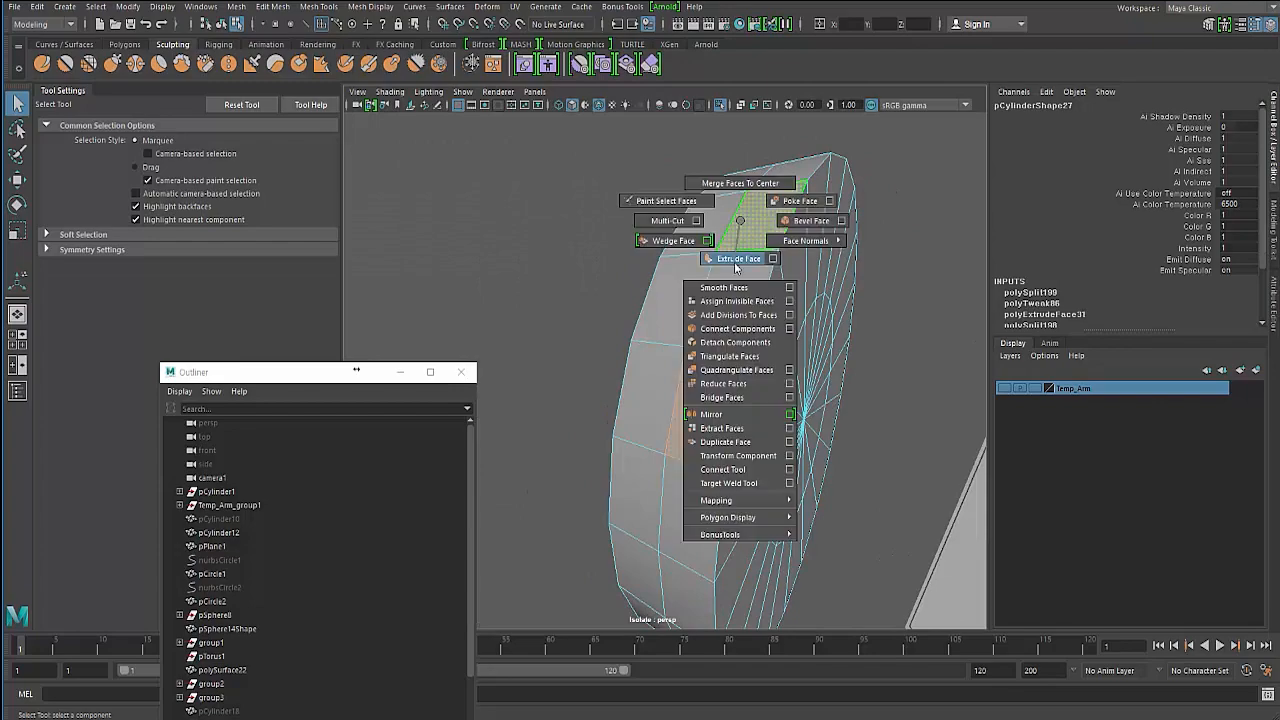
pyautogui.keyDown('alt'); pyautogui.moveTo(737, 262); pyautogui.dragTo(560, 338); pyautogui.keyUp('alt')
pyautogui.keyDown('alt'); pyautogui.moveTo(560, 338); pyautogui.dragTo(614, 328, button='right'); pyautogui.keyUp('alt')
pyautogui.keyDown('alt'); pyautogui.moveTo(614, 328); pyautogui.dragTo(642, 391, button='middle'); pyautogui.keyUp('alt')
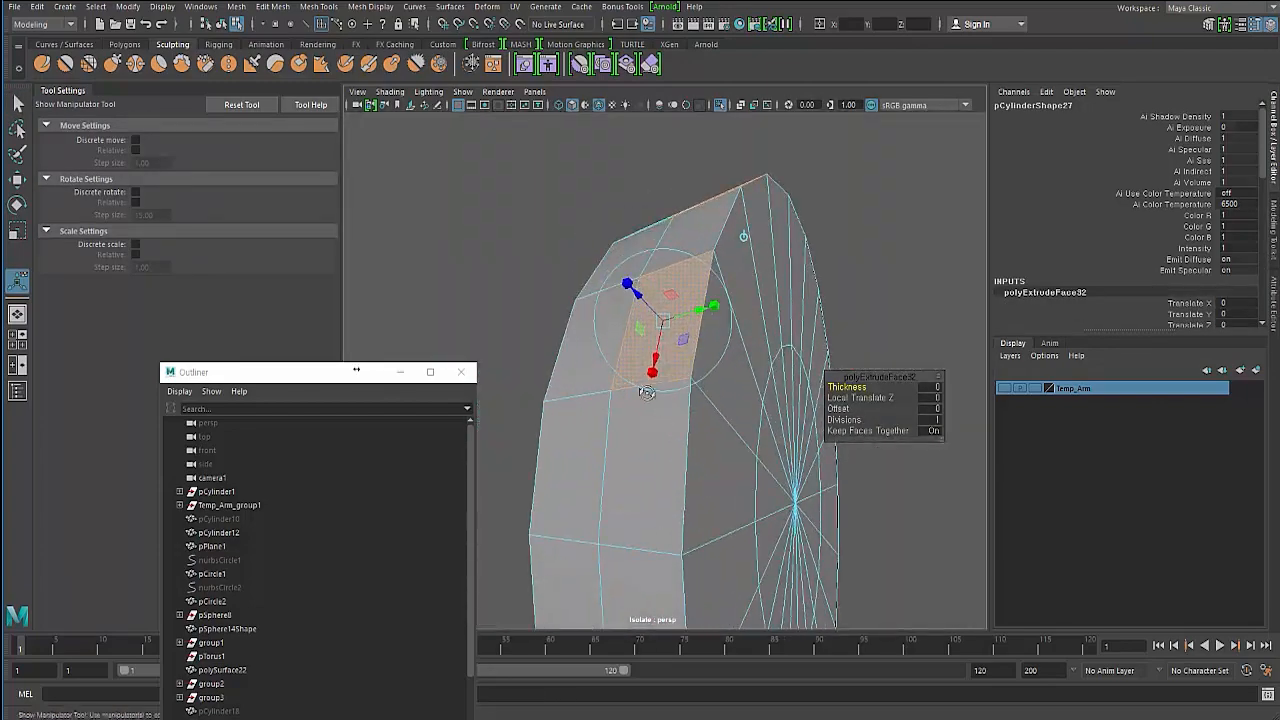
pyautogui.keyDown('alt'); pyautogui.moveTo(642, 391); pyautogui.dragTo(598, 167); pyautogui.keyUp('alt')
pyautogui.keyDown('alt'); pyautogui.moveTo(598, 167); pyautogui.dragTo(615, 247, button='middle'); pyautogui.keyUp('alt')
pyautogui.moveTo(631, 290); pyautogui.dragTo(617, 286)
pyautogui.hotkey('ctrl', 'z')
pyautogui.hotkey('ctrl', 'z')
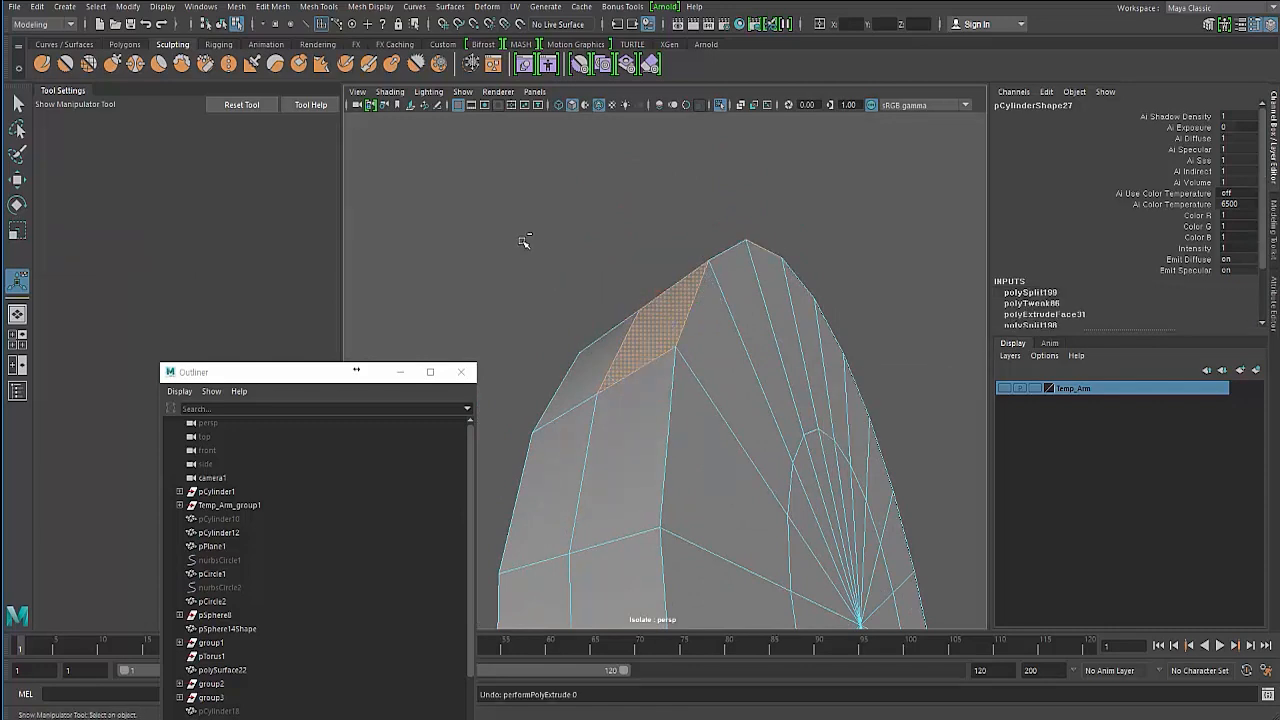
# - Add new cuts on the cylinder's front face near the rim with Multi-Cut
pyautogui.click(564, 264)
pyautogui.press('3')
pyautogui.keyDown('alt'); pyautogui.moveTo(573, 270); pyautogui.dragTo(591, 320); pyautogui.keyUp('alt')
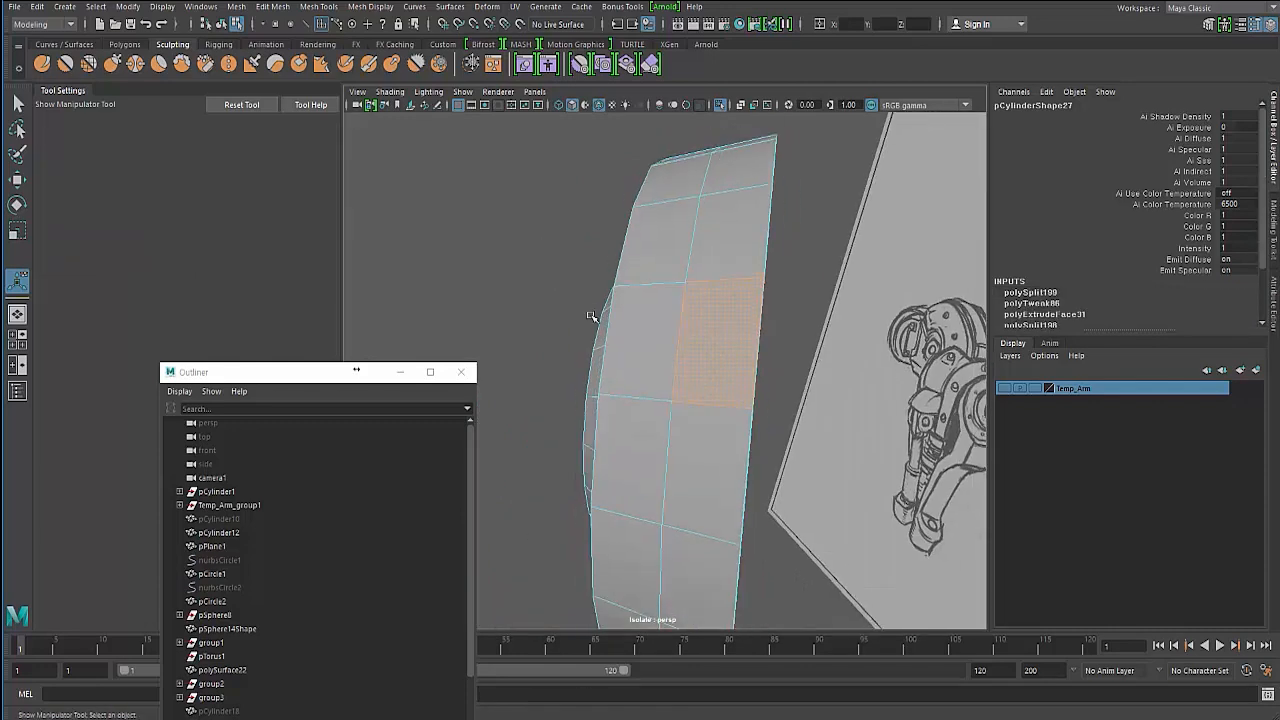
pyautogui.press('1')
pyautogui.keyDown('alt'); pyautogui.moveTo(830, 335); pyautogui.dragTo(716, 308); pyautogui.keyUp('alt')
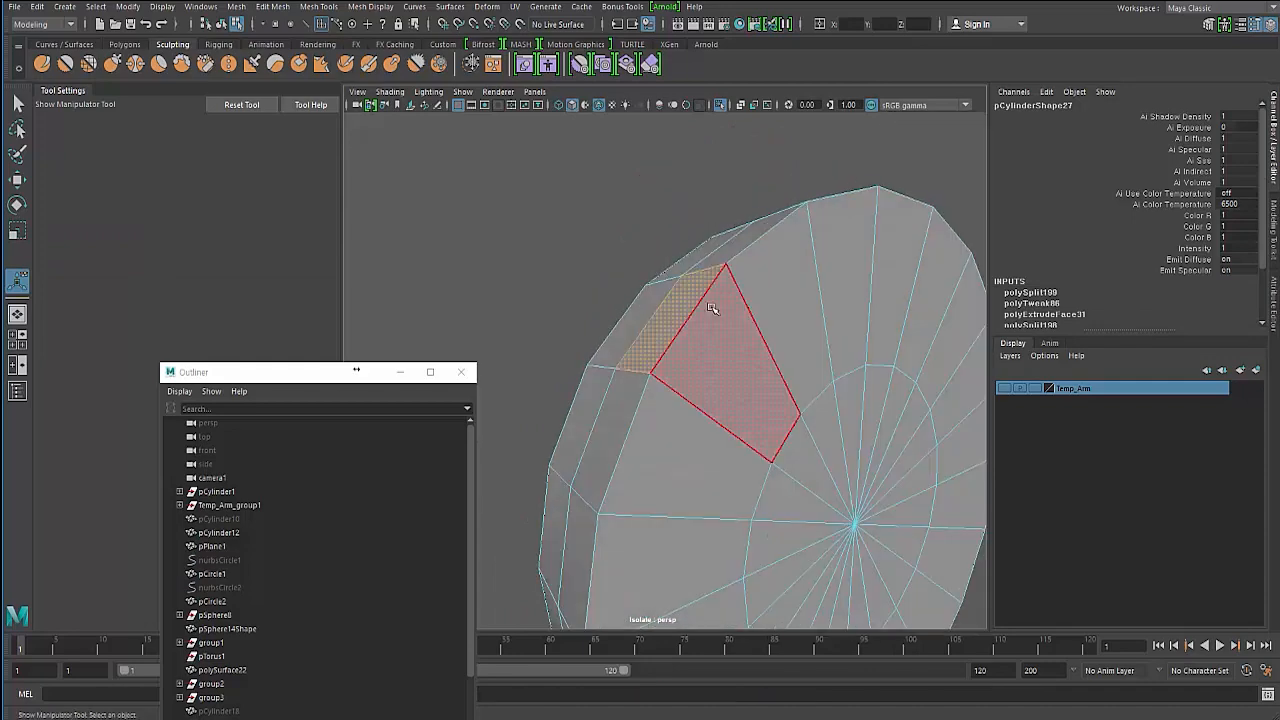
pyautogui.keyDown('shift'); pyautogui.moveTo(725, 308); pyautogui.dragTo(630, 306, button='right'); pyautogui.keyUp('shift')
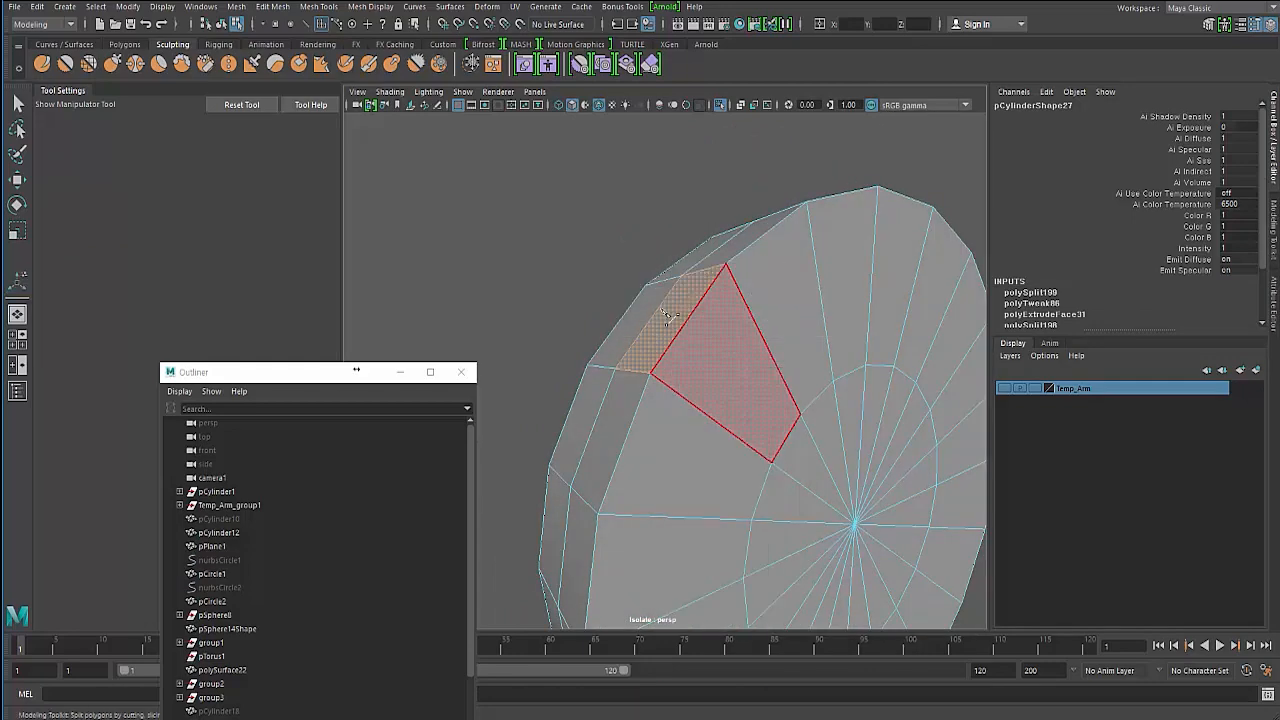
pyautogui.keyDown('ctrl'); pyautogui.middleClick(736, 296); pyautogui.keyUp('ctrl')
pyautogui.keyDown('ctrl'); pyautogui.middleClick(742, 307); pyautogui.keyUp('ctrl')
pyautogui.keyDown('ctrl'); pyautogui.middleClick(802, 374); pyautogui.keyUp('ctrl')
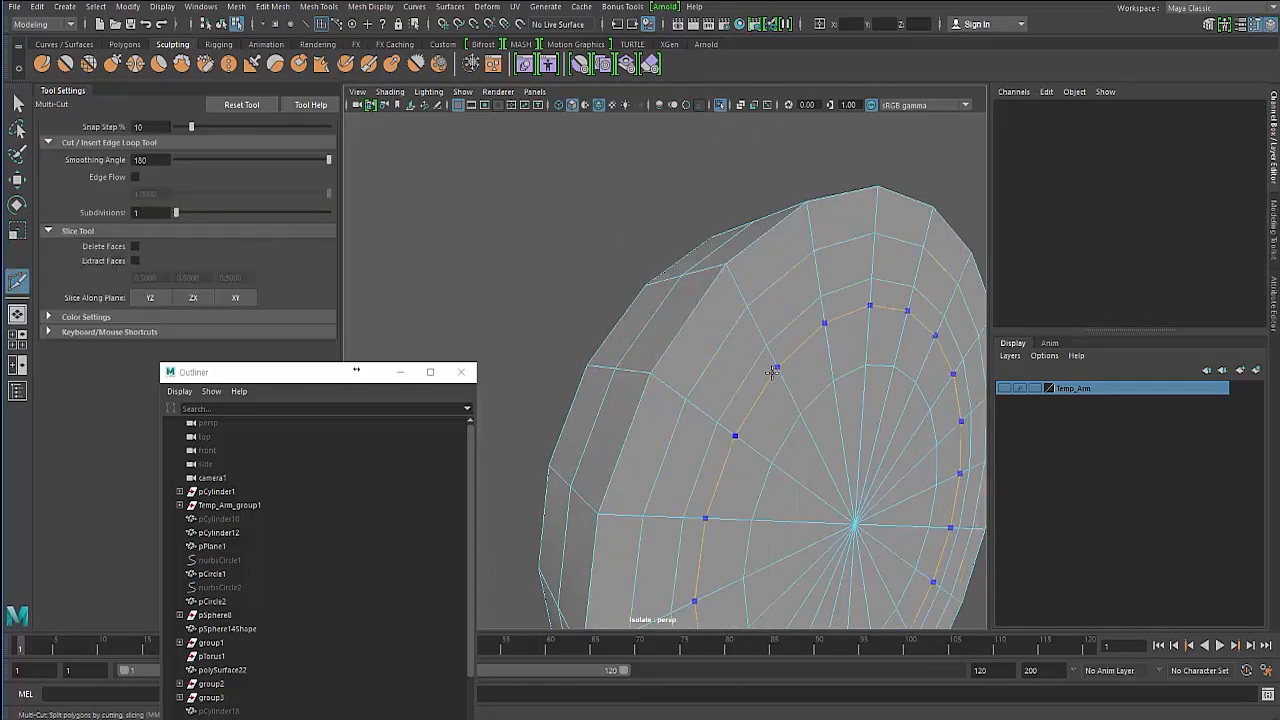
pyautogui.keyDown('alt'); pyautogui.moveTo(637, 309); pyautogui.dragTo(612, 303); pyautogui.keyUp('alt')
pyautogui.keyDown('alt'); pyautogui.moveTo(617, 307); pyautogui.dragTo(850, 484, button='middle'); pyautogui.keyUp('alt')
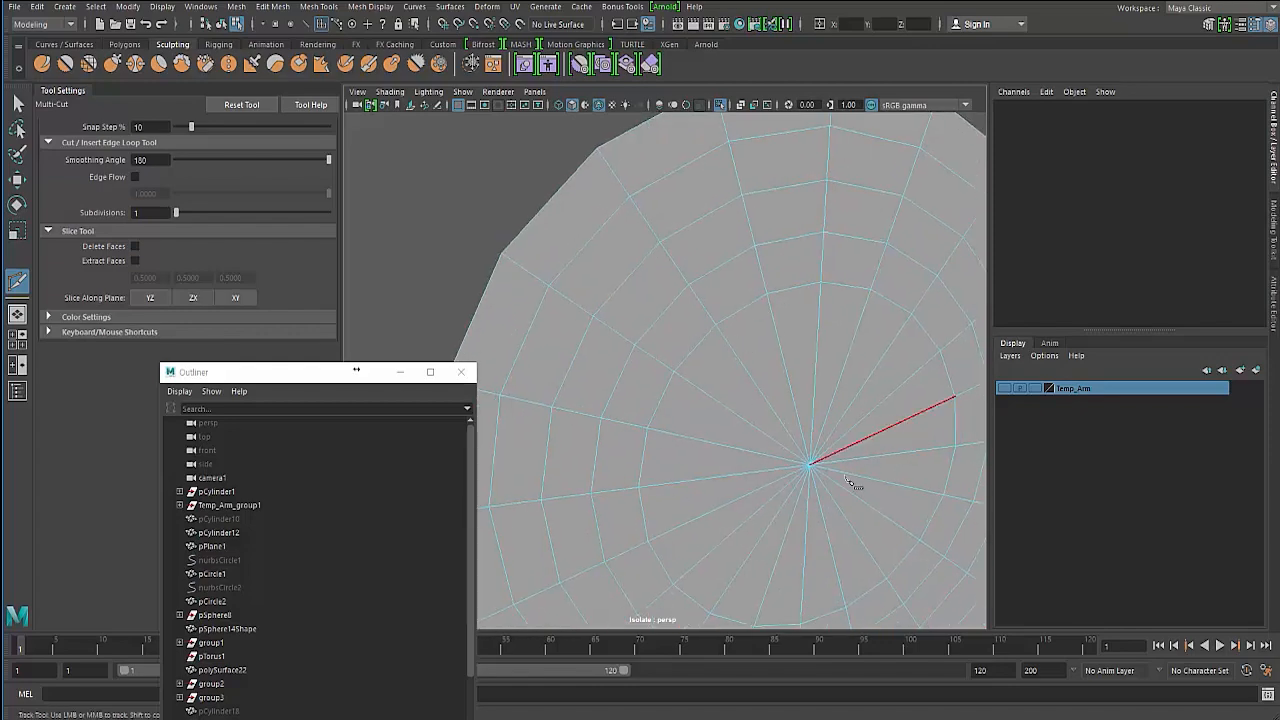
pyautogui.keyDown('alt'); pyautogui.moveTo(716, 368); pyautogui.dragTo(818, 372); pyautogui.keyUp('alt')
pyautogui.press('q')
# - Select two faces on the cylinder's rim and extrude them inward to recreate the notches
pyautogui.moveTo(490, 210)
pyautogui.keyDown('alt'); pyautogui.mouseDown()
pyautogui.moveTo(534, 234)
pyautogui.moveTo(623, 249)
pyautogui.moveTo(818, 387)
pyautogui.moveTo(700, 406)
pyautogui.moveTo(646, 330)
pyautogui.mouseUp(); pyautogui.keyUp('alt')
pyautogui.moveTo(646, 314); pyautogui.dragTo(647, 346, button='right')
pyautogui.moveTo(647, 344)
pyautogui.keyDown('alt'); pyautogui.mouseDown()
pyautogui.moveTo(648, 312)
pyautogui.moveTo(675, 280)
pyautogui.moveTo(661, 283)
pyautogui.moveTo(711, 345)
pyautogui.moveTo(816, 378)
pyautogui.mouseUp(); pyautogui.keyUp('alt')
pyautogui.click(688, 253)
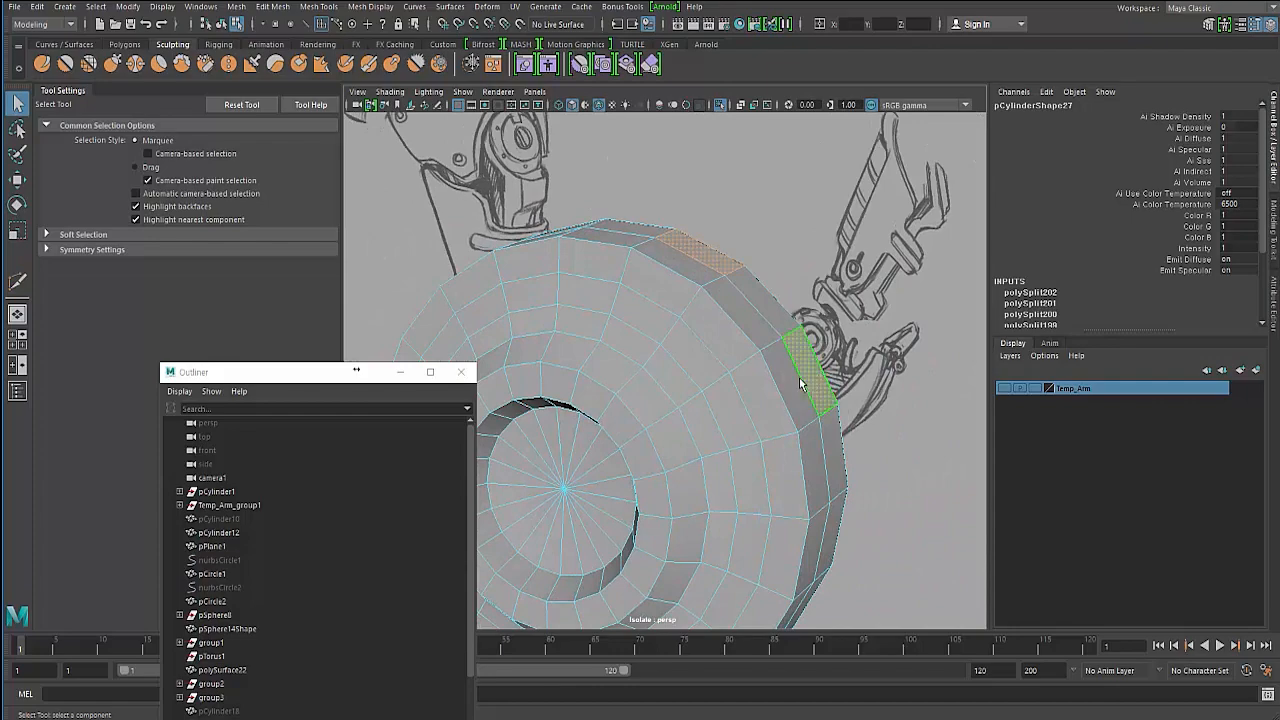
pyautogui.press('3')
pyautogui.keyDown('alt'); pyautogui.moveTo(717, 387); pyautogui.dragTo(617, 390); pyautogui.keyUp('alt')
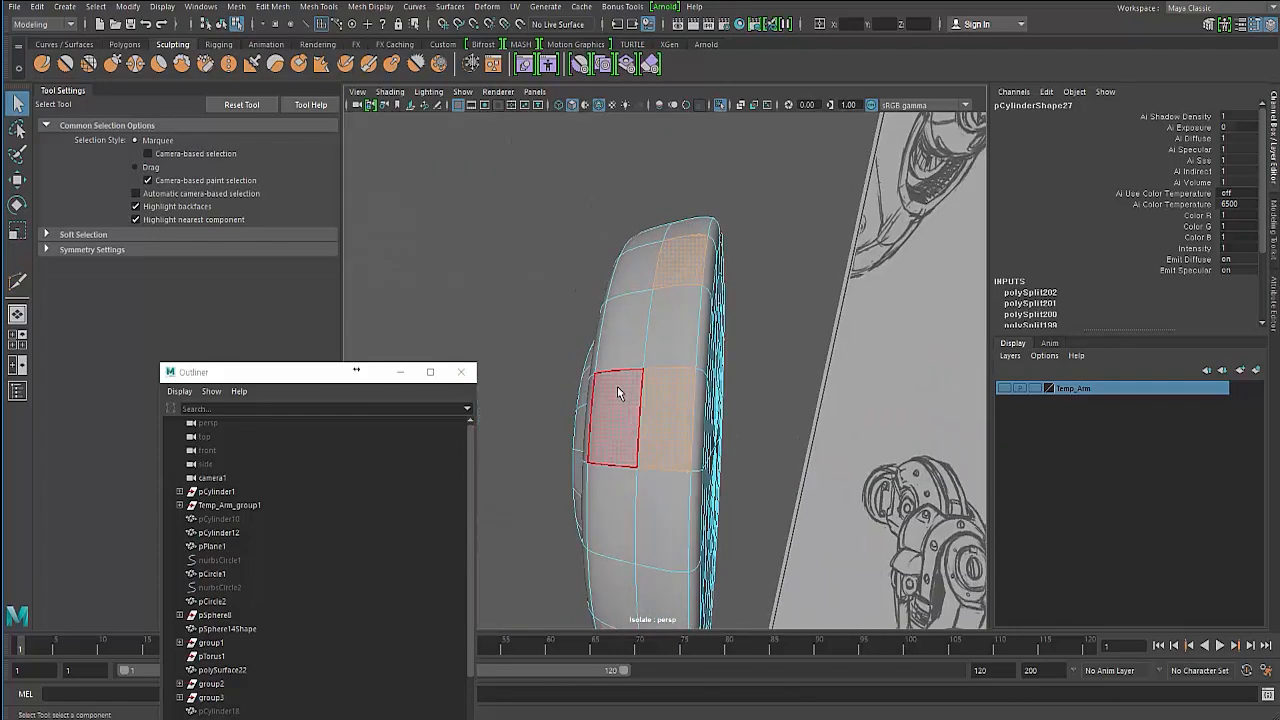
pyautogui.press('1')
pyautogui.keyDown('alt'); pyautogui.moveTo(671, 338); pyautogui.dragTo(638, 354); pyautogui.keyUp('alt')
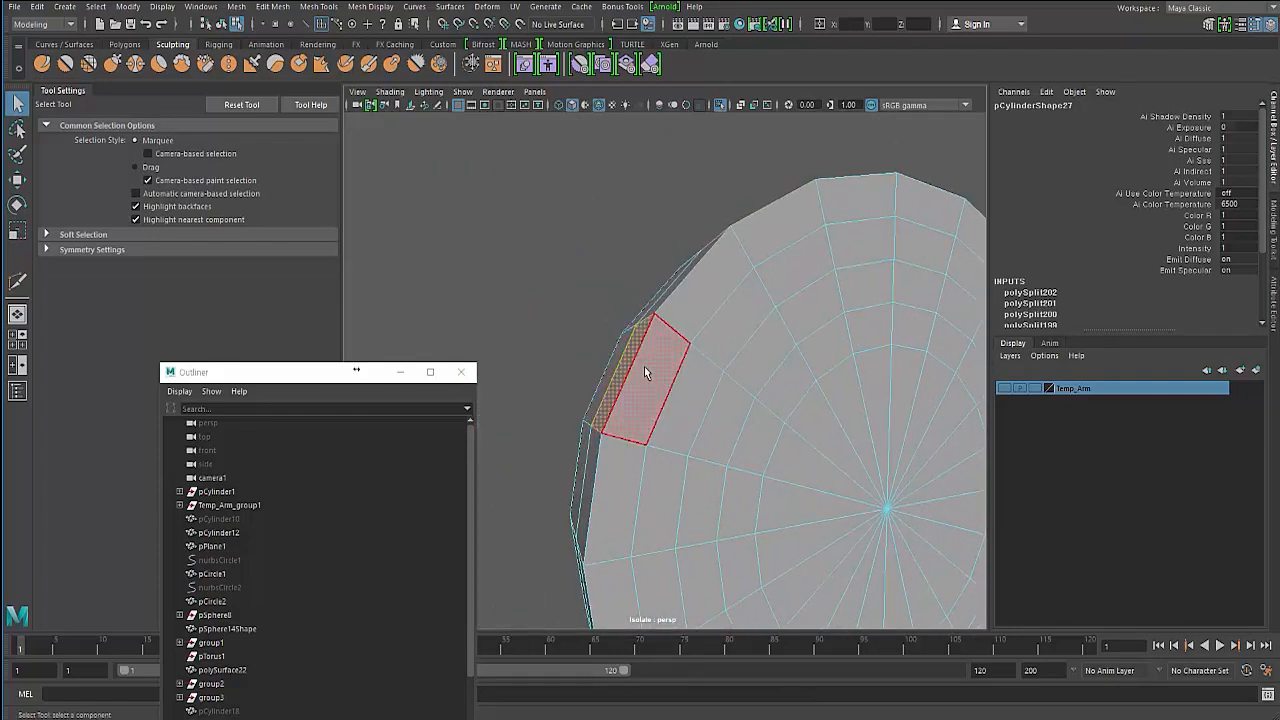
pyautogui.keyDown('shift'); pyautogui.click(645, 371); pyautogui.keyUp('shift')
pyautogui.keyDown('shift'); pyautogui.click(753, 229); pyautogui.keyUp('shift')
pyautogui.keyDown('alt'); pyautogui.moveTo(627, 306); pyautogui.dragTo(784, 352); pyautogui.keyUp('alt')
pyautogui.hotkey('ctrl', 'e')
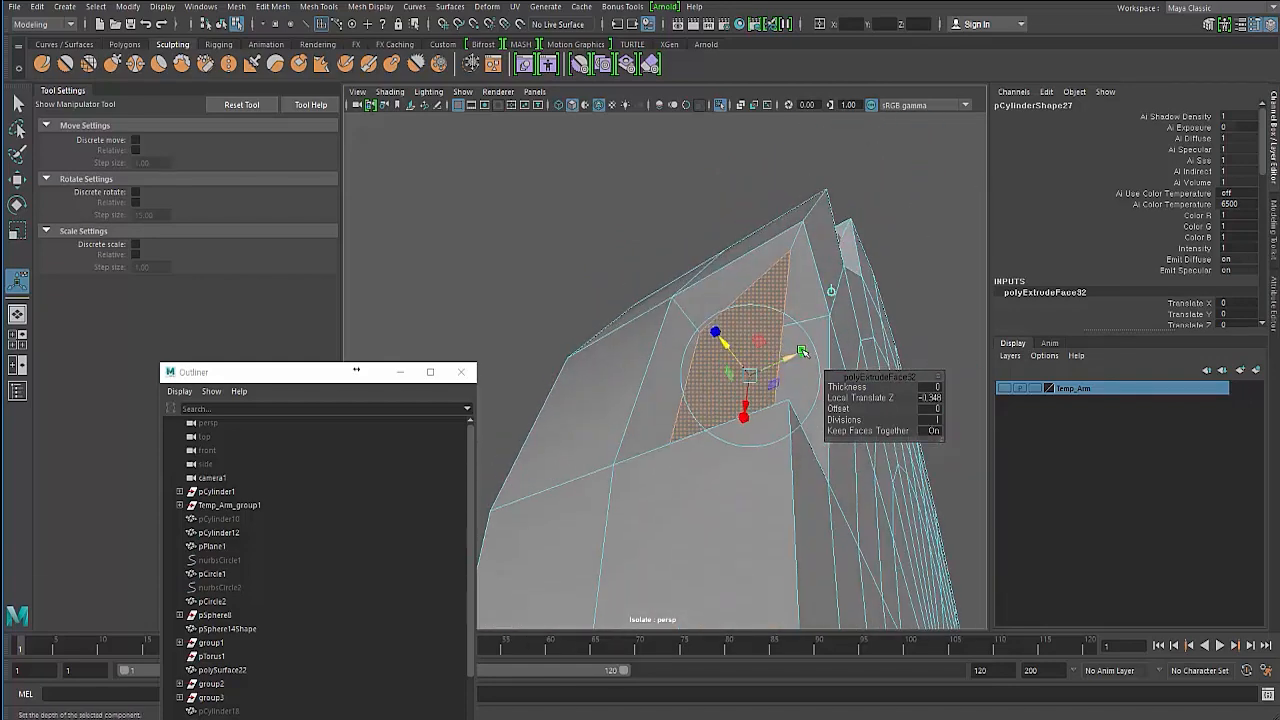
pyautogui.keyDown('alt'); pyautogui.moveTo(806, 351); pyautogui.dragTo(673, 319); pyautogui.keyUp('alt')
pyautogui.click(547, 280)
pyautogui.moveTo(683, 187); pyautogui.dragTo(683, 187, button='right')
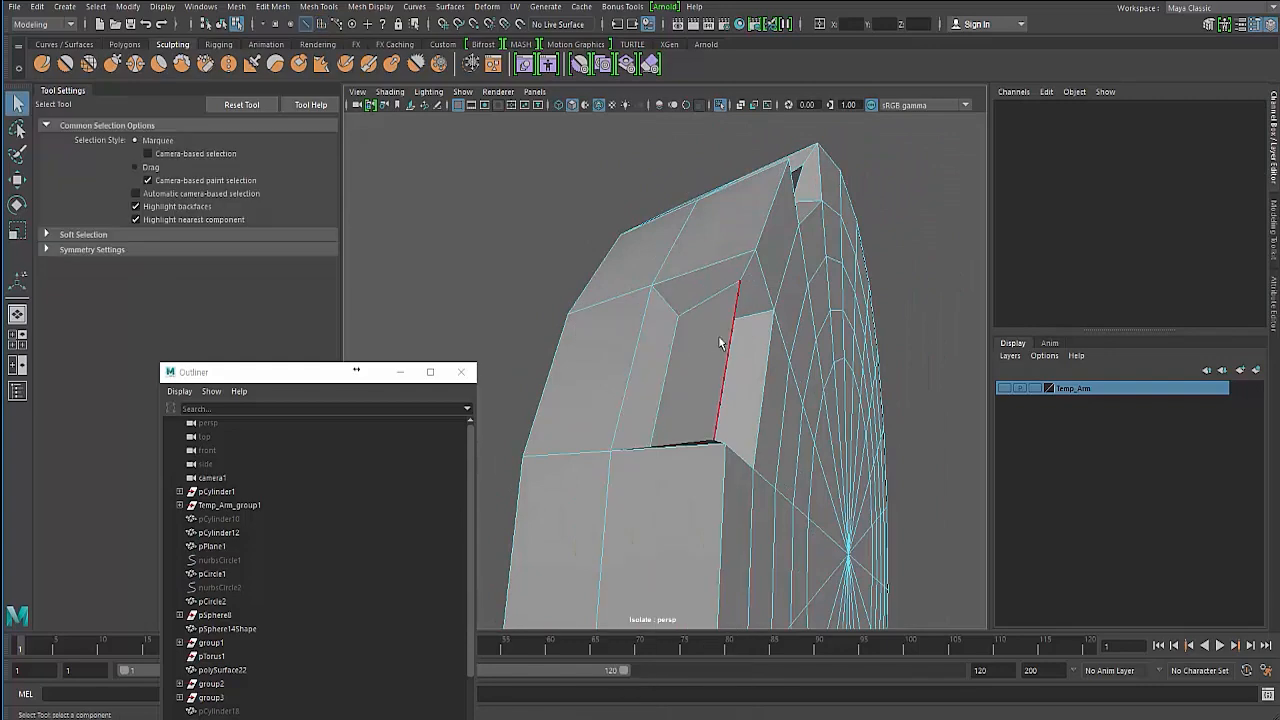
# - Set the Move tool's axis orientation to Component and slide an edge of the notch to reshape the recess
pyautogui.click(660, 390)
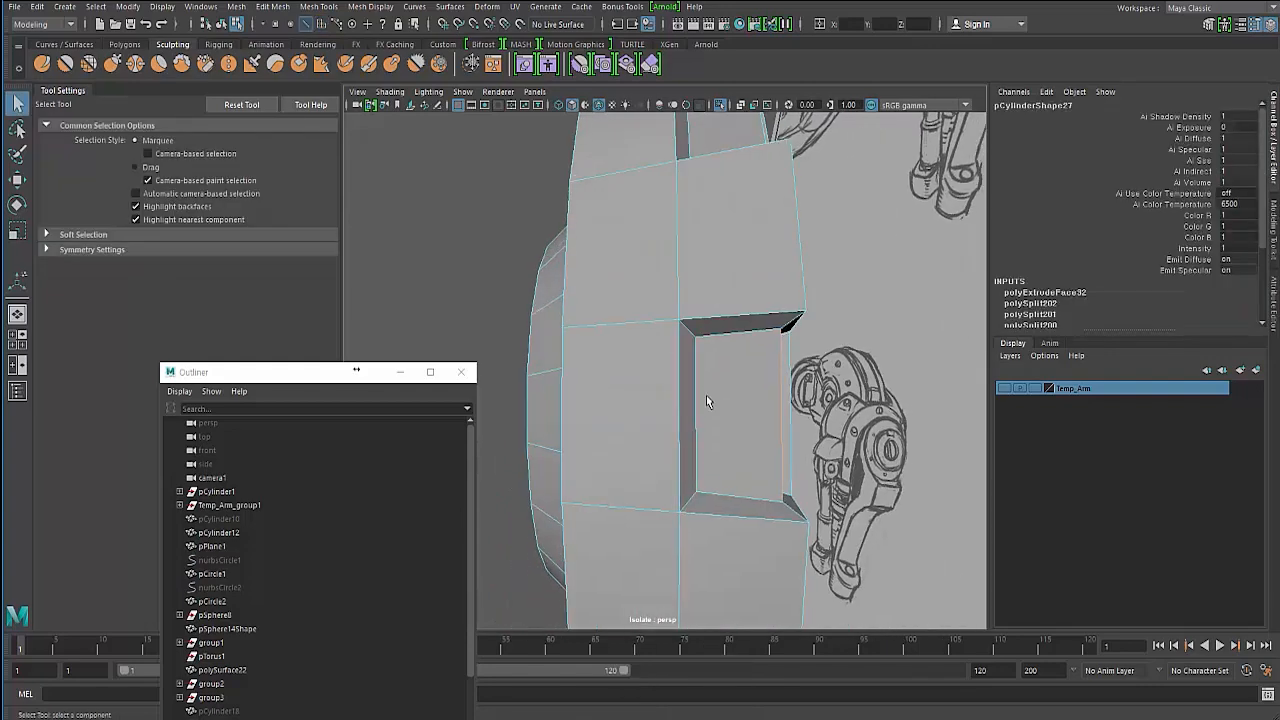
pyautogui.press('w')
pyautogui.keyDown('alt'); pyautogui.moveTo(728, 302); pyautogui.dragTo(640, 295); pyautogui.keyUp('alt')
pyautogui.click(142, 145)
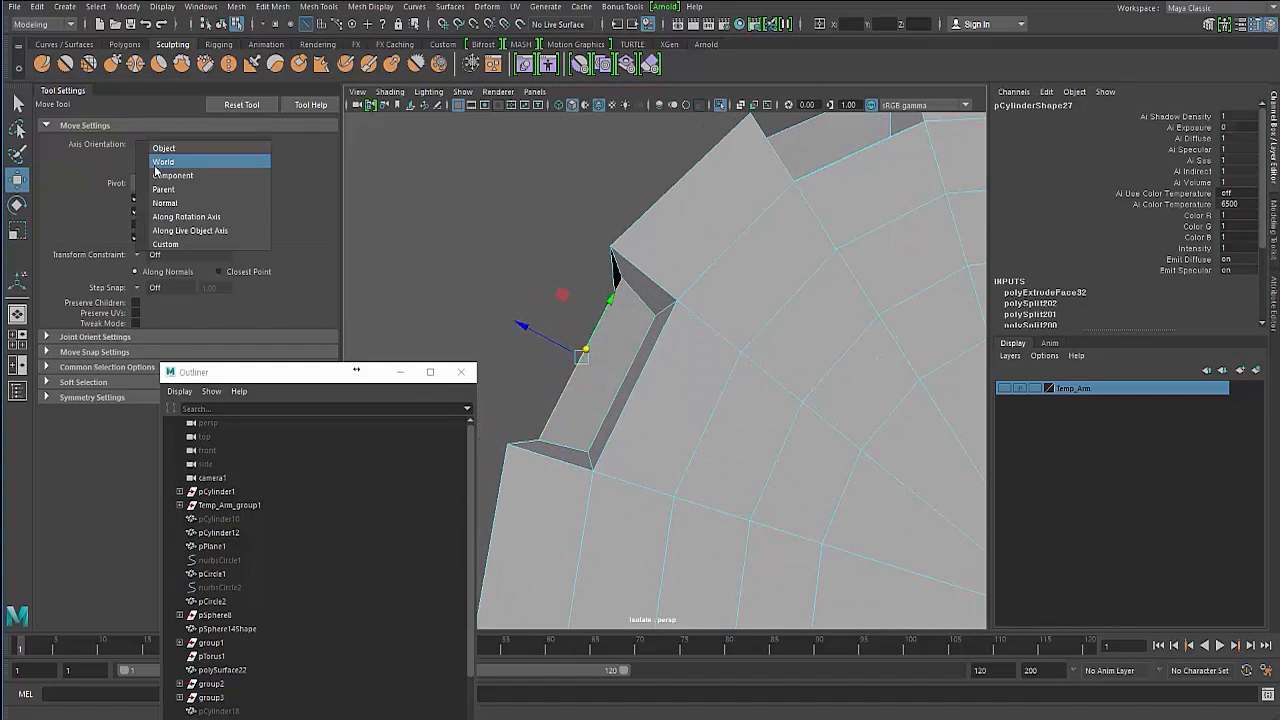
pyautogui.click(160, 150)
pyautogui.moveTo(548, 266)
pyautogui.keyDown('alt'); pyautogui.mouseDown()
pyautogui.moveTo(518, 265)
pyautogui.moveTo(530, 268)
pyautogui.mouseUp(); pyautogui.keyUp('alt')
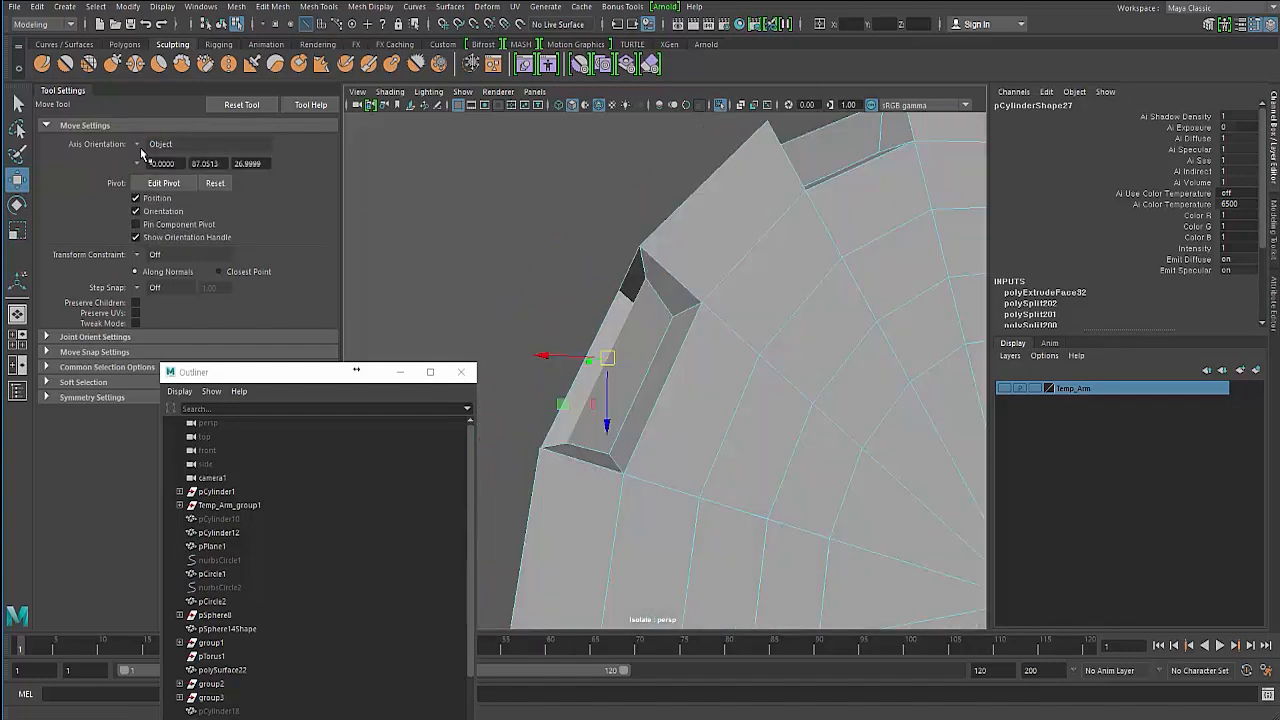
pyautogui.click(142, 145)
pyautogui.click(150, 158)
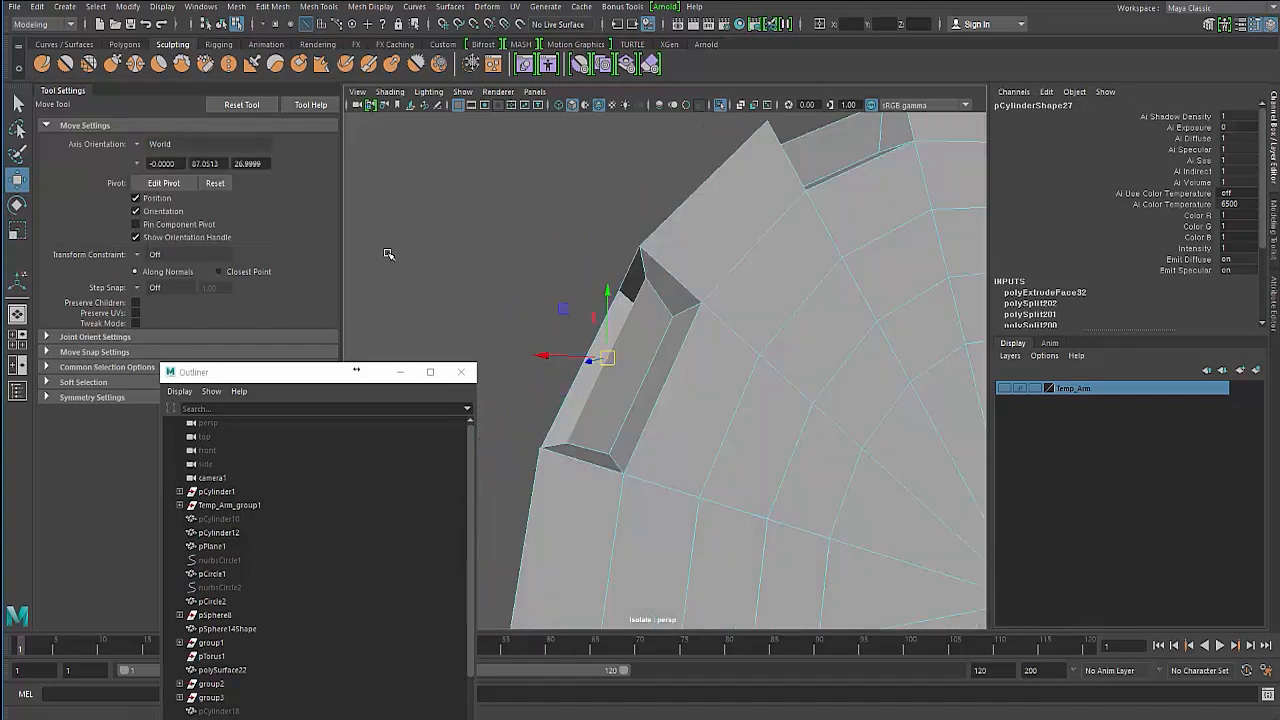
pyautogui.click(142, 145)
pyautogui.click(160, 178)
pyautogui.keyDown('alt'); pyautogui.moveTo(550, 323); pyautogui.dragTo(631, 311); pyautogui.keyUp('alt')
pyautogui.moveTo(727, 268); pyautogui.dragTo(748, 365)
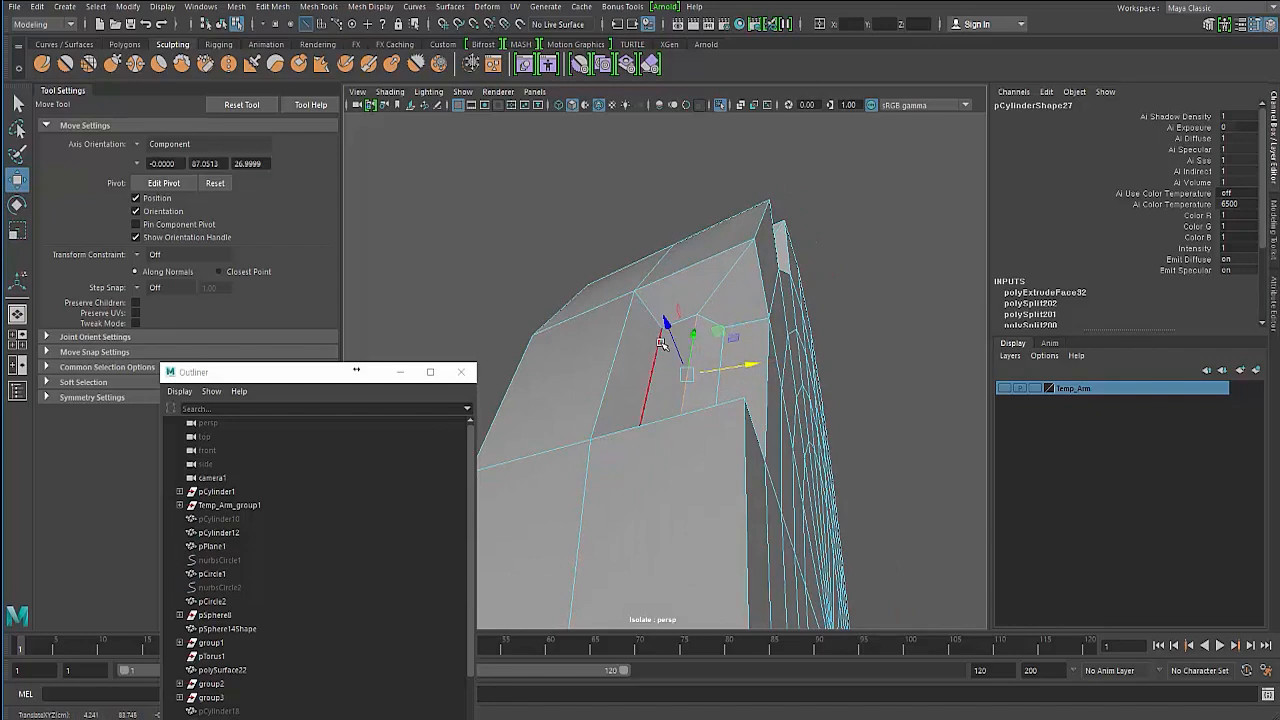
pyautogui.moveTo(750, 382)
pyautogui.keyDown('alt'); pyautogui.mouseDown()
pyautogui.moveTo(690, 400)
pyautogui.moveTo(650, 385)
pyautogui.moveTo(640, 430)
pyautogui.moveTo(643, 345)
pyautogui.moveTo(818, 261)
pyautogui.moveTo(749, 271)
pyautogui.moveTo(766, 266)
pyautogui.mouseUp(); pyautogui.keyUp('alt')
pyautogui.moveTo(700, 214)
pyautogui.mouseDown()
pyautogui.moveTo(686, 290)
pyautogui.moveTo(700, 275)
pyautogui.moveTo(737, 300)
pyautogui.moveTo(677, 234)
pyautogui.moveTo(690, 280)
pyautogui.moveTo(654, 283)
pyautogui.moveTo(730, 290)
pyautogui.moveTo(680, 305)
pyautogui.moveTo(671, 344)
pyautogui.moveTo(737, 374)
pyautogui.moveTo(724, 340)
pyautogui.moveTo(757, 346)
pyautogui.moveTo(687, 443)
pyautogui.moveTo(667, 438)
pyautogui.moveTo(677, 451)
pyautogui.moveTo(620, 462)
pyautogui.moveTo(634, 474)
pyautogui.moveTo(686, 439)
pyautogui.moveTo(684, 457)
pyautogui.moveTo(829, 274)
pyautogui.moveTo(803, 312)
pyautogui.moveTo(735, 309)
pyautogui.mouseUp()
# - Scale a selected edge inside the notch to adjust its shape
pyautogui.press('3')
pyautogui.press('1')
pyautogui.click(748, 381)
pyautogui.press('r')
pyautogui.moveTo(829, 352); pyautogui.dragTo(823, 350)
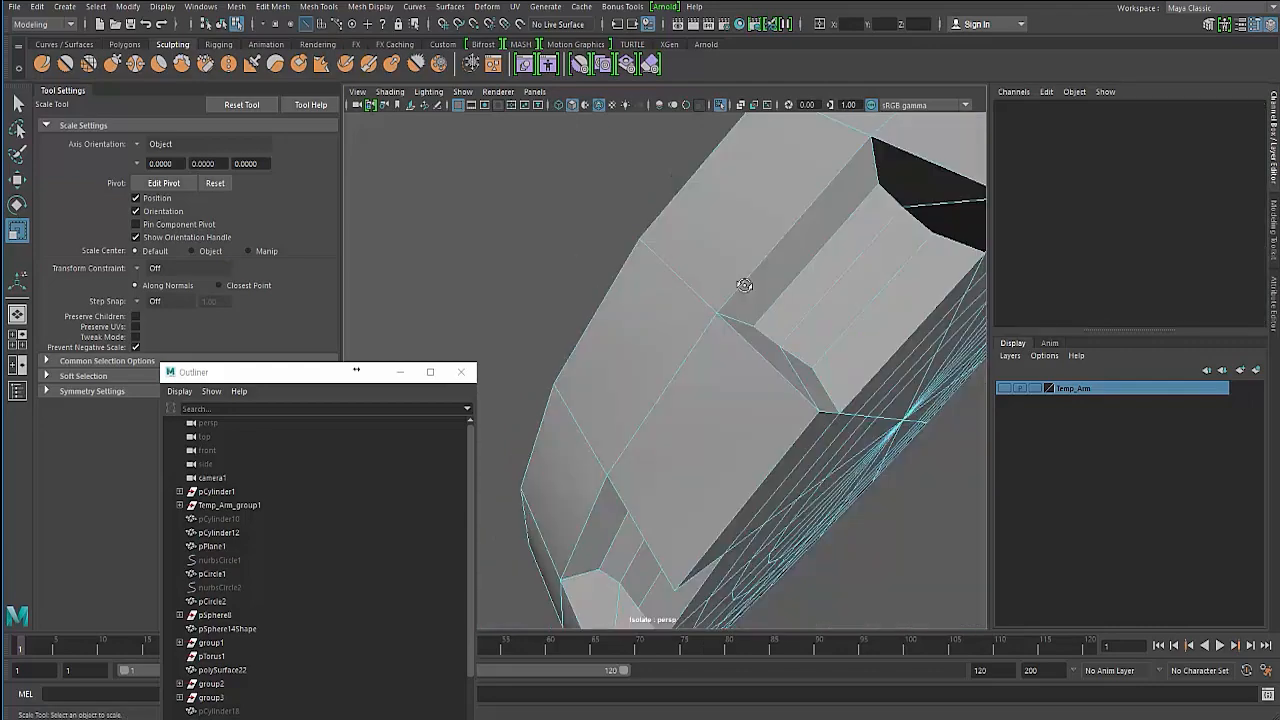
pyautogui.keyDown('alt'); pyautogui.moveTo(743, 280); pyautogui.dragTo(614, 240); pyautogui.keyUp('alt')
pyautogui.moveTo(610, 227); pyautogui.dragTo(610, 266, button='right')
pyautogui.moveTo(610, 266)
pyautogui.keyDown('alt'); pyautogui.mouseDown()
pyautogui.moveTo(594, 299)
pyautogui.moveTo(569, 269)
pyautogui.moveTo(598, 271)
pyautogui.mouseUp(); pyautogui.keyUp('alt')
pyautogui.keyDown('alt'); pyautogui.moveTo(525, 252); pyautogui.dragTo(545, 231); pyautogui.keyUp('alt')
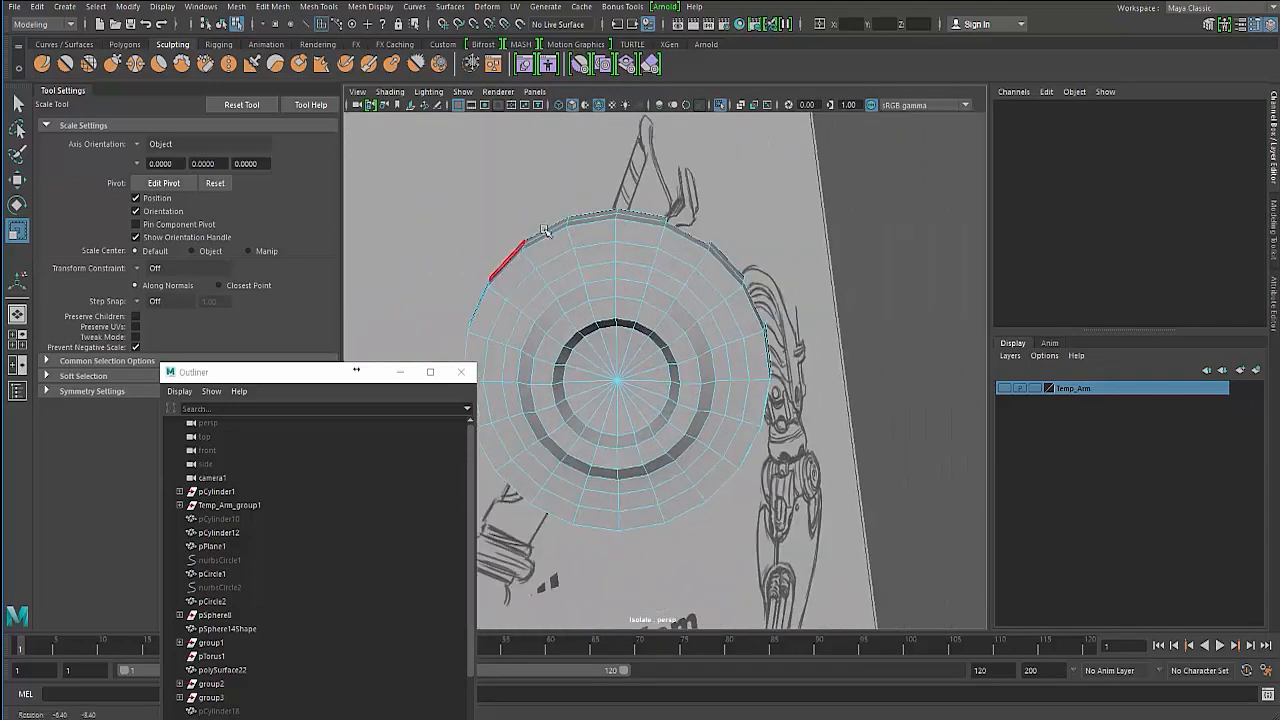
# - Close the Outliner, select the cylinder and switch to component editing on its front face
pyautogui.click(400, 373)
pyautogui.keyDown('alt'); pyautogui.moveTo(498, 340); pyautogui.dragTo(517, 311); pyautogui.keyUp('alt')
pyautogui.moveTo(457, 166); pyautogui.dragTo(611, 578)
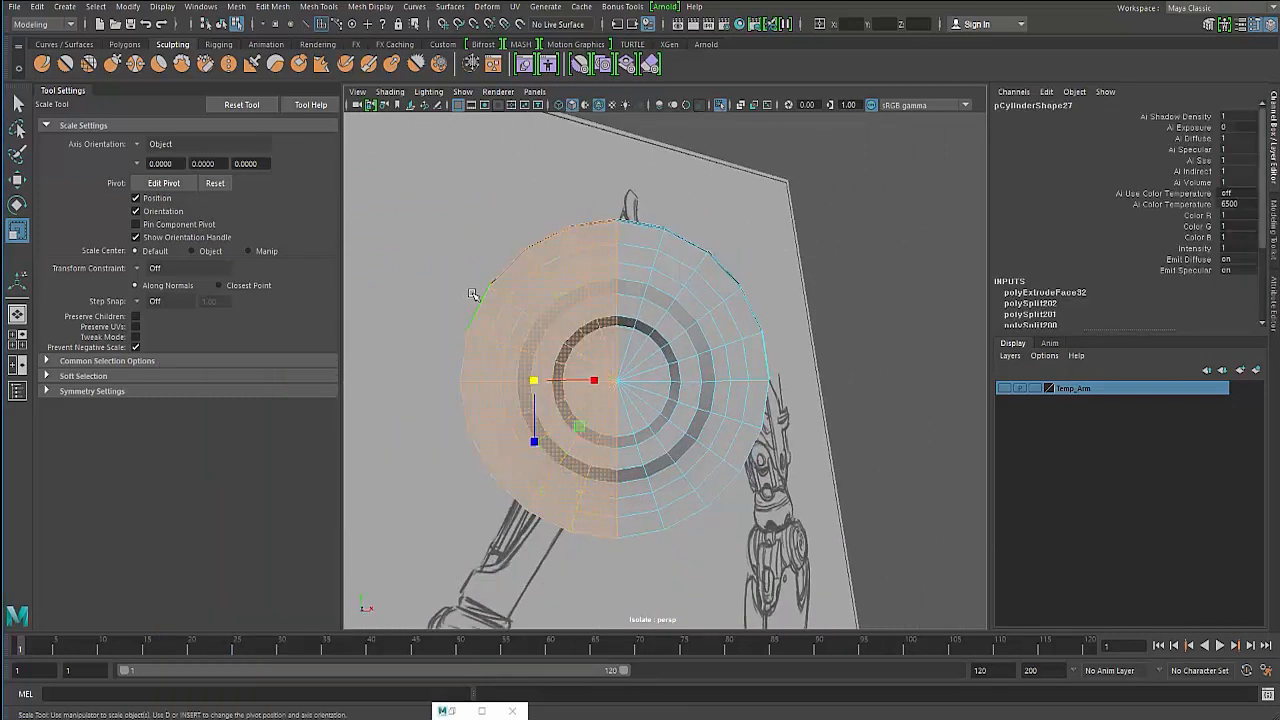
pyautogui.press('F8')
pyautogui.keyDown('alt'); pyautogui.moveTo(582, 307); pyautogui.dragTo(550, 294); pyautogui.keyUp('alt')
pyautogui.keyDown('alt'); pyautogui.moveTo(550, 294); pyautogui.dragTo(608, 280, button='right'); pyautogui.keyUp('alt')
pyautogui.keyDown('alt'); pyautogui.moveTo(608, 280); pyautogui.dragTo(601, 309); pyautogui.keyUp('alt')
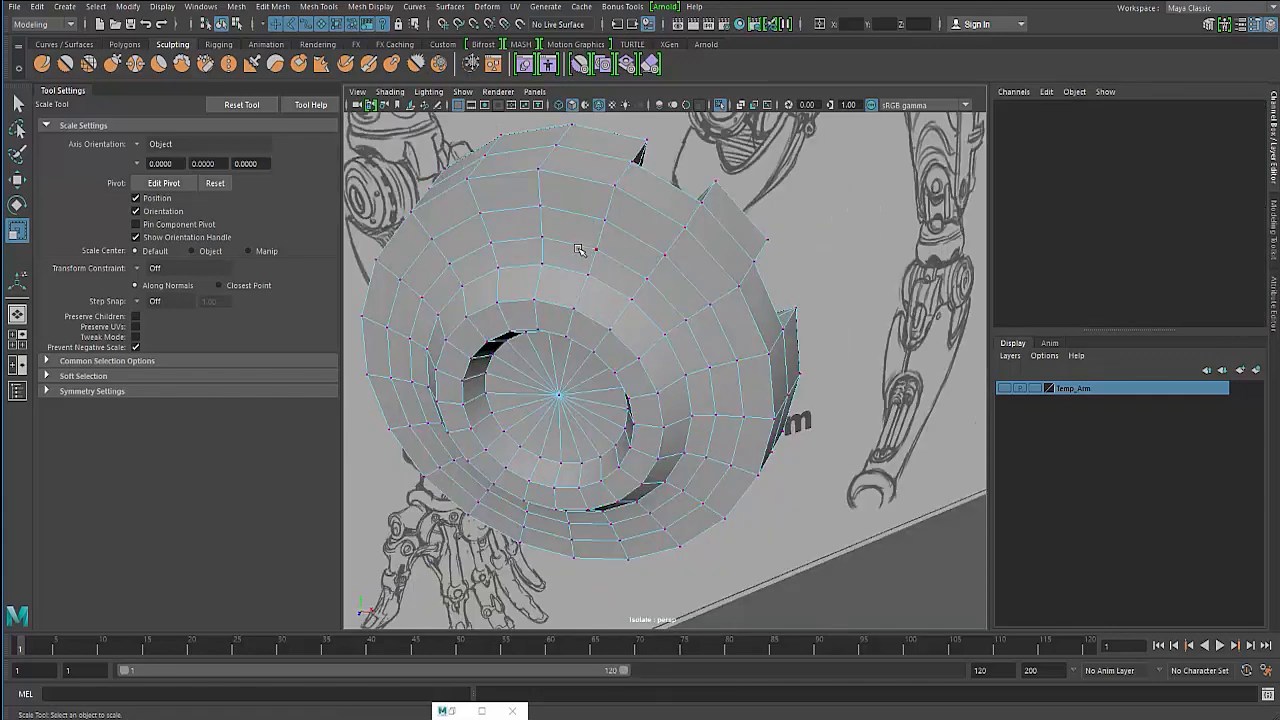
# - Select a group of vertices near the rim beside the notch and scale them to adjust their spacing
pyautogui.keyDown('alt'); pyautogui.moveTo(614, 221); pyautogui.dragTo(609, 216); pyautogui.keyUp('alt')
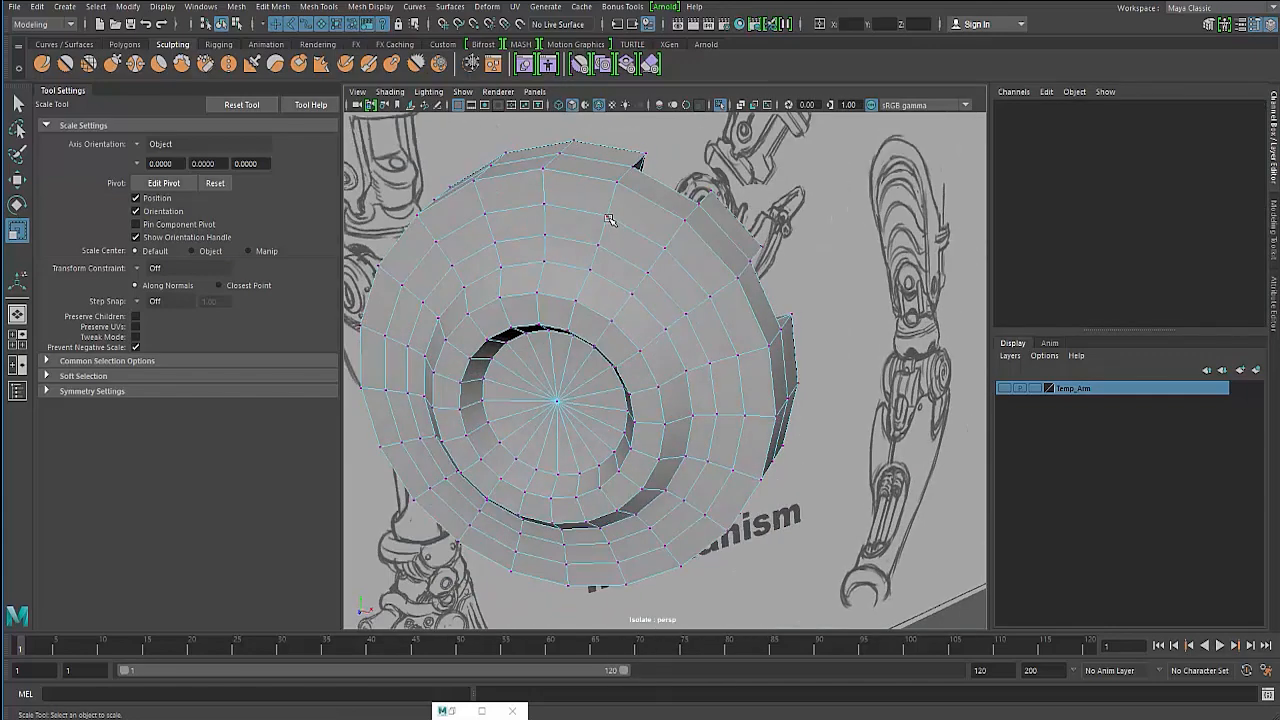
pyautogui.click(609, 219)
pyautogui.keyDown('alt'); pyautogui.moveTo(612, 288); pyautogui.dragTo(730, 300); pyautogui.keyUp('alt')
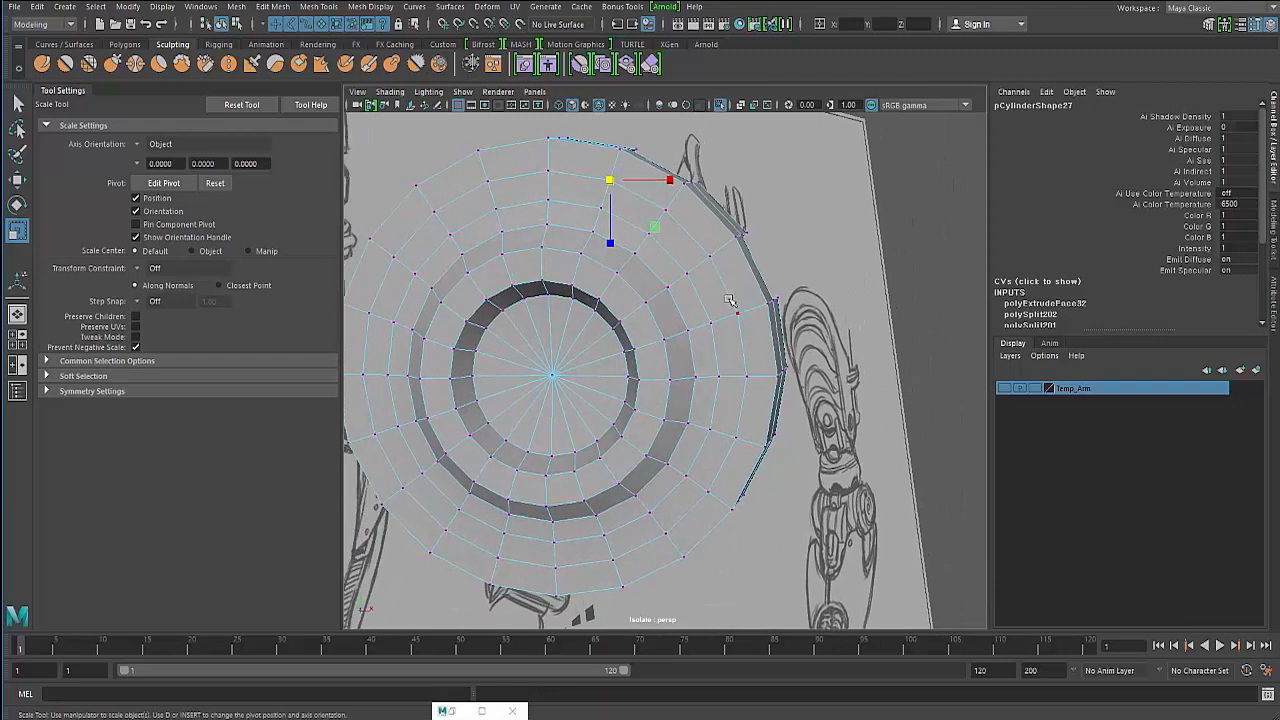
pyautogui.keyDown('shift'); pyautogui.click(738, 316); pyautogui.keyUp('shift')
pyautogui.keyDown('alt'); pyautogui.moveTo(678, 343); pyautogui.dragTo(630, 290); pyautogui.keyUp('alt')
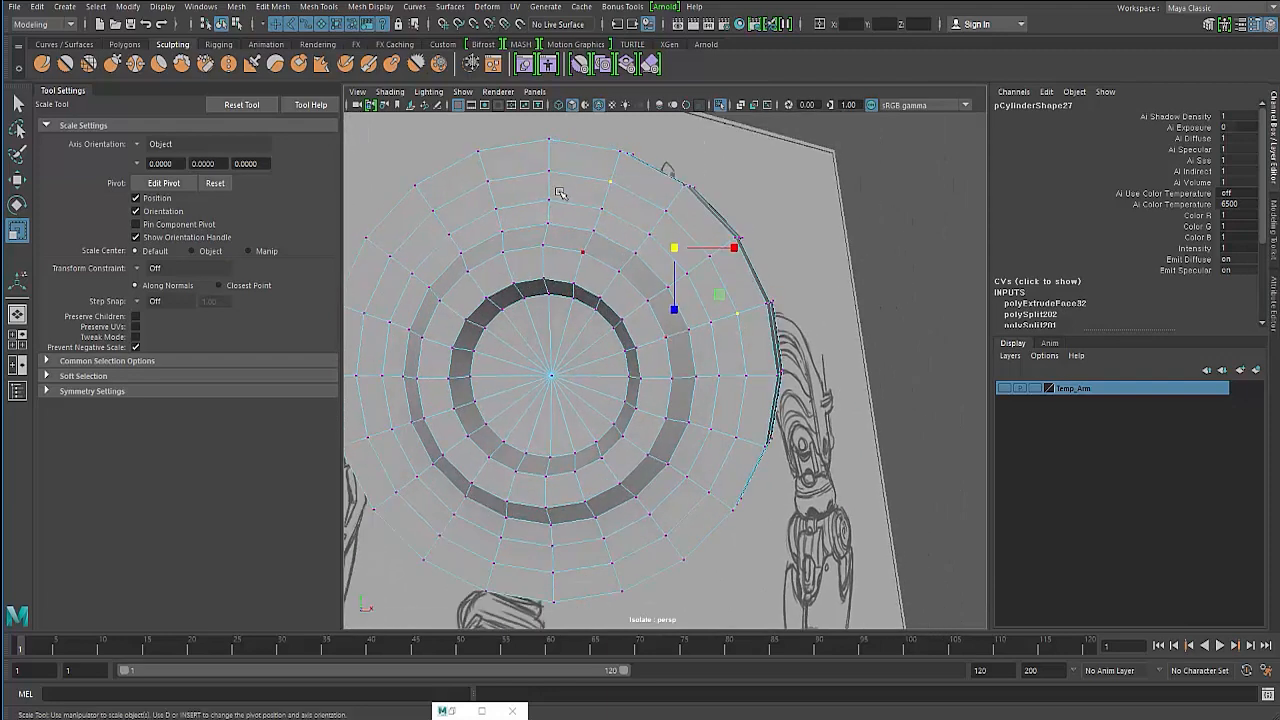
# - Select another rim vertex and scale it slightly to even out the topology near the notch
pyautogui.click(663, 212)
pyautogui.keyDown('shift'); pyautogui.click(735, 311); pyautogui.keyUp('shift')
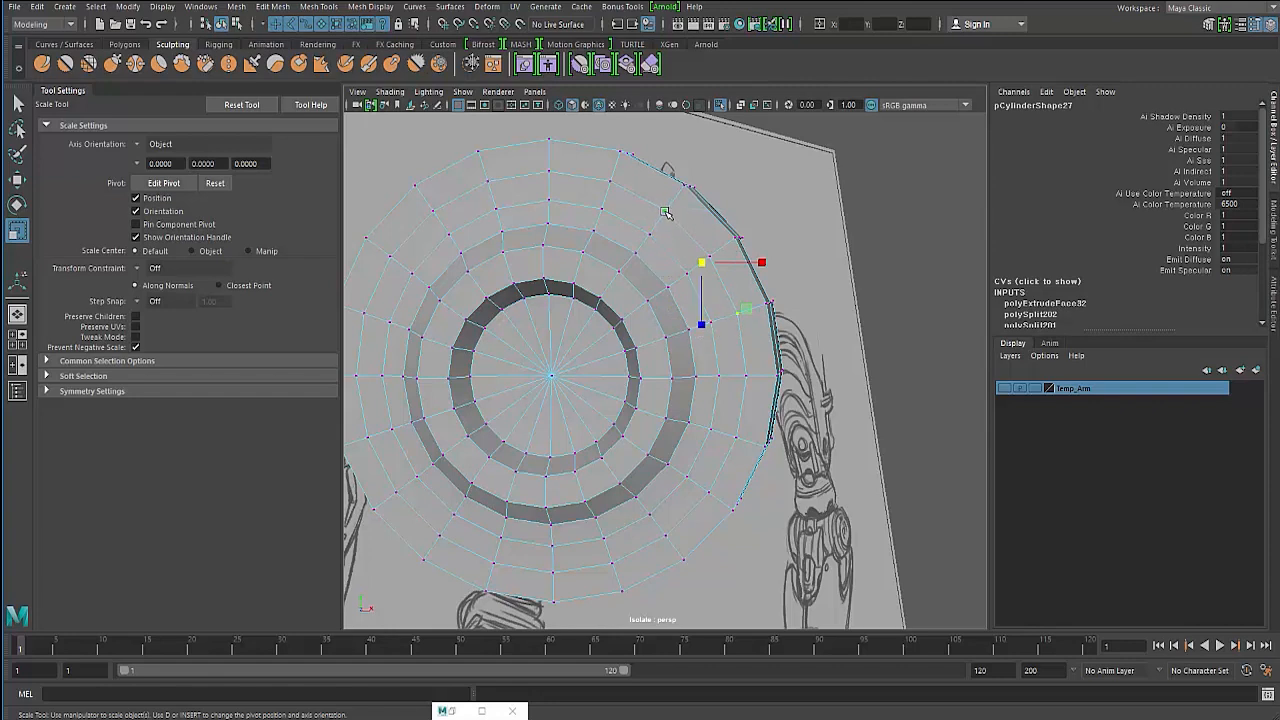
pyautogui.click(613, 185)
pyautogui.keyDown('alt'); pyautogui.moveTo(613, 185); pyautogui.dragTo(732, 311); pyautogui.keyUp('alt')
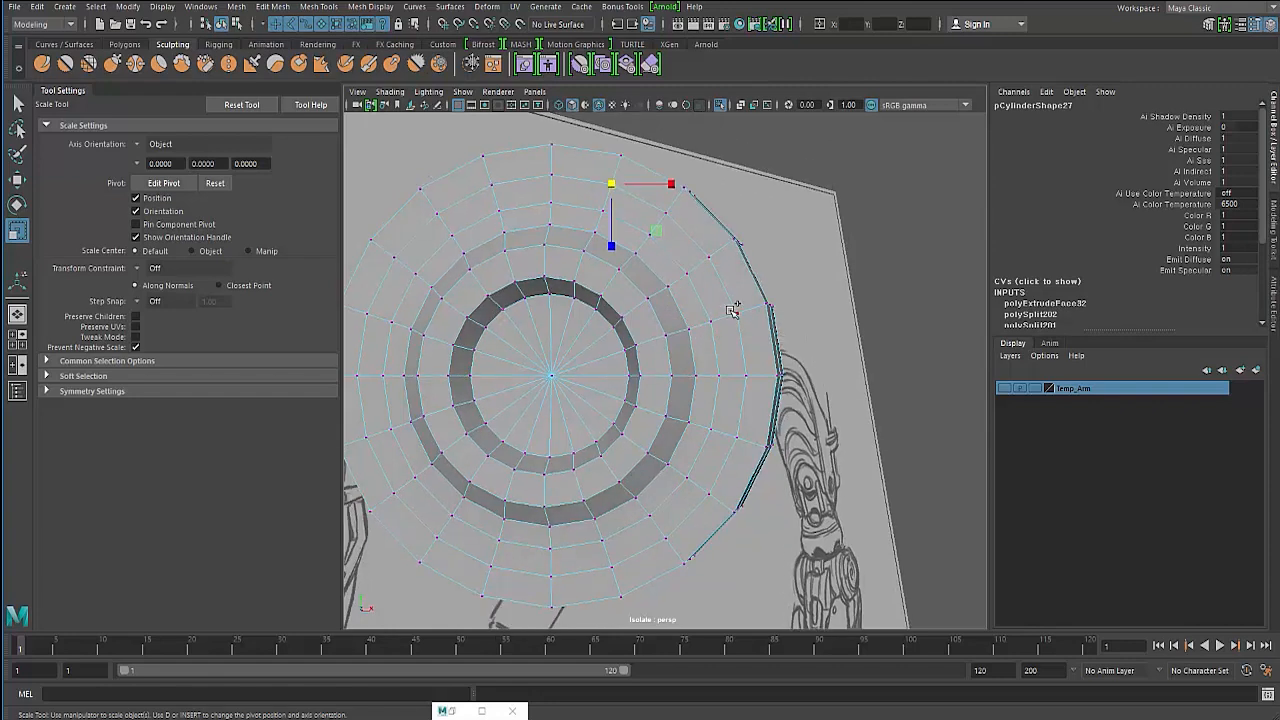
pyautogui.keyDown('shift'); pyautogui.click(735, 311); pyautogui.keyUp('shift')
pyautogui.keyDown('alt'); pyautogui.moveTo(613, 237); pyautogui.dragTo(600, 240); pyautogui.keyUp('alt')
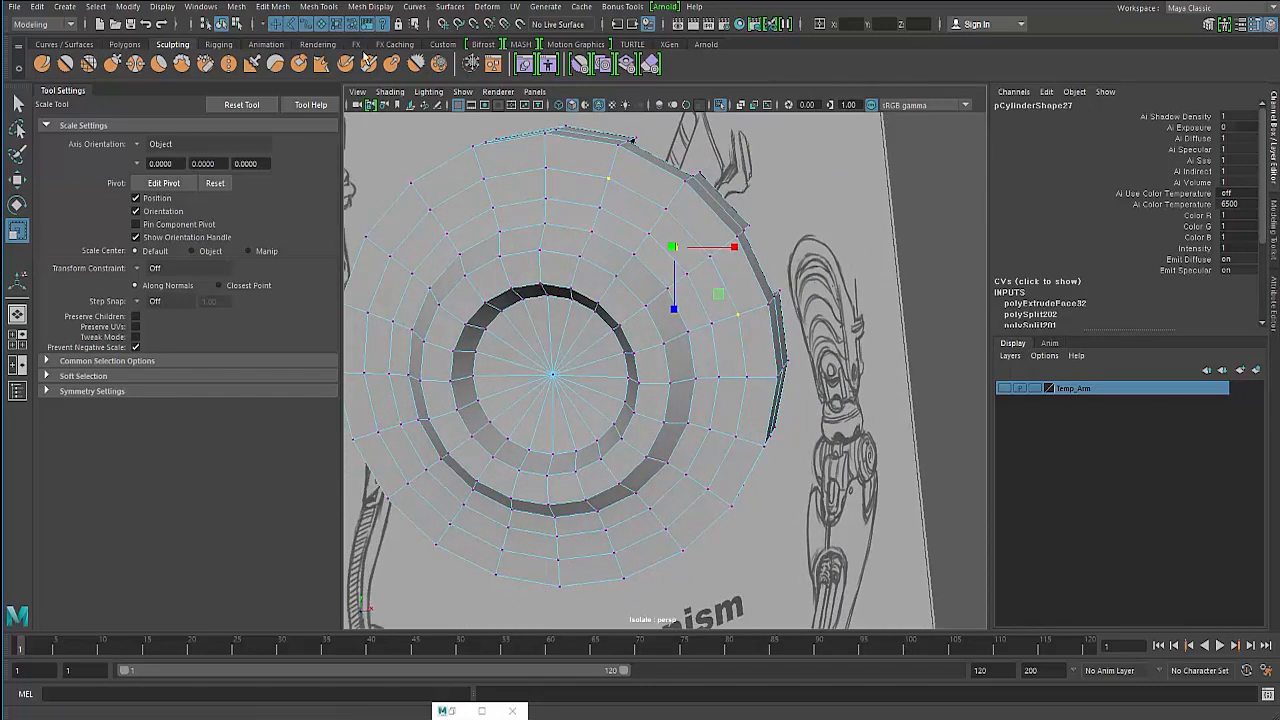
# - Chamfer the selected vertices with Chamfer Vertices to start round hole shapes
pyautogui.click(373, 7)
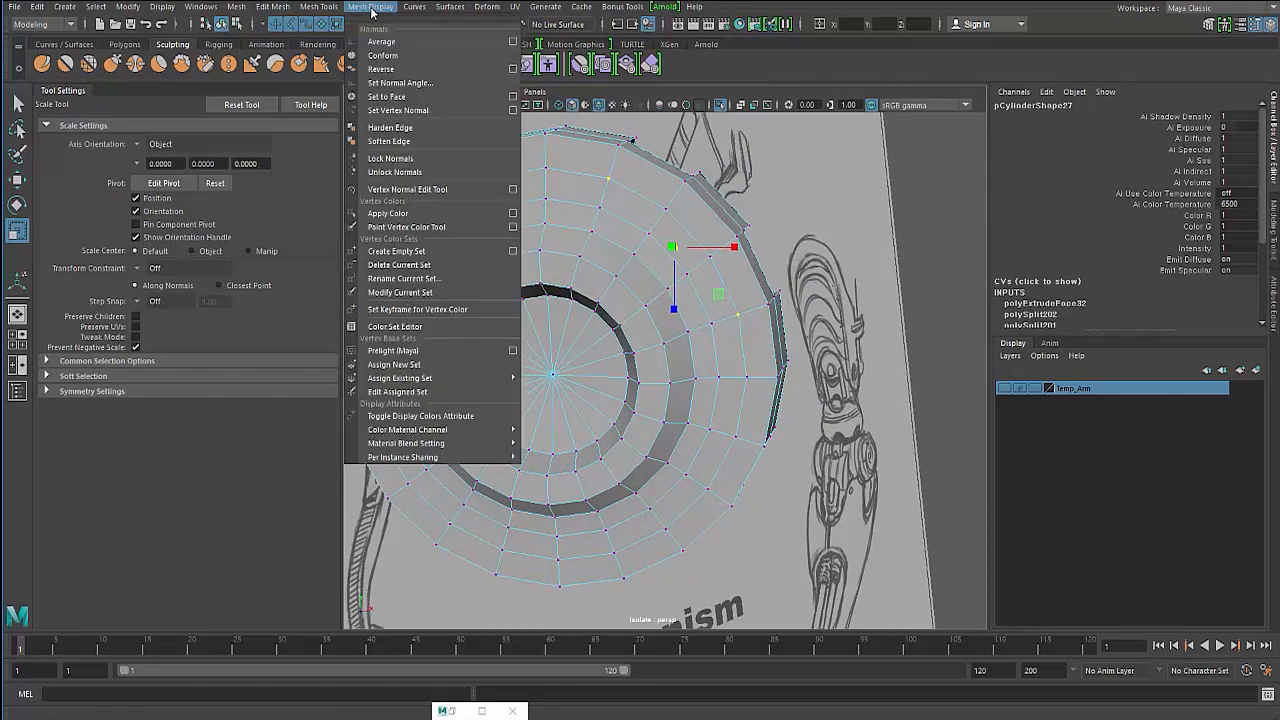
pyautogui.moveTo(303, 8)
pyautogui.moveTo(372, 8)
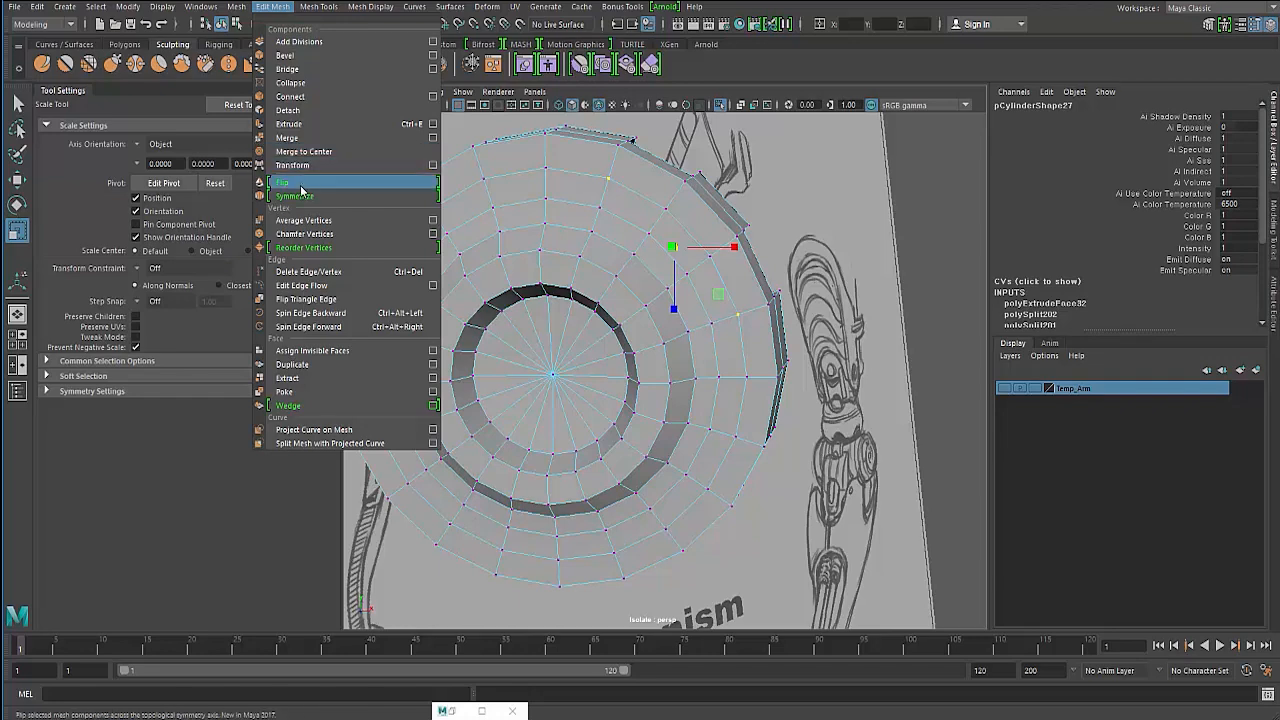
pyautogui.click(304, 240)
pyautogui.scroll(4, 557, 148)
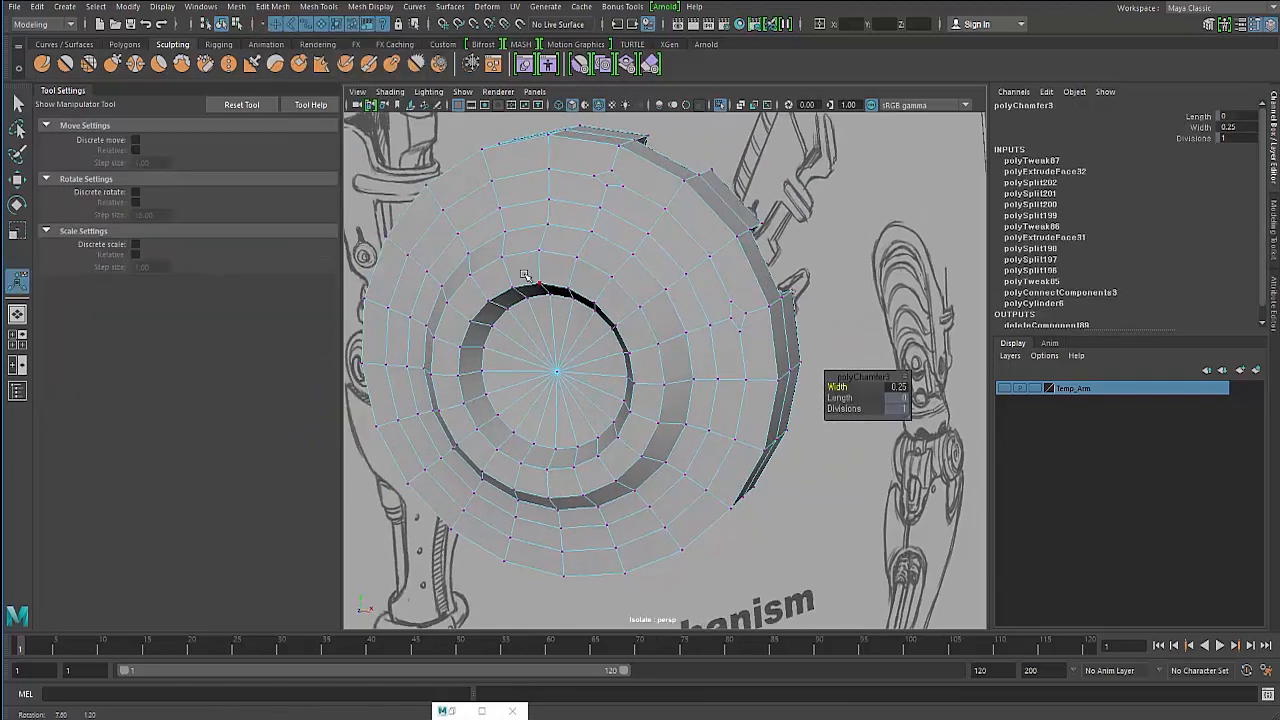
# - Activate the Move tool and set its Transform Constraint to Edge
pyautogui.click(484, 193)
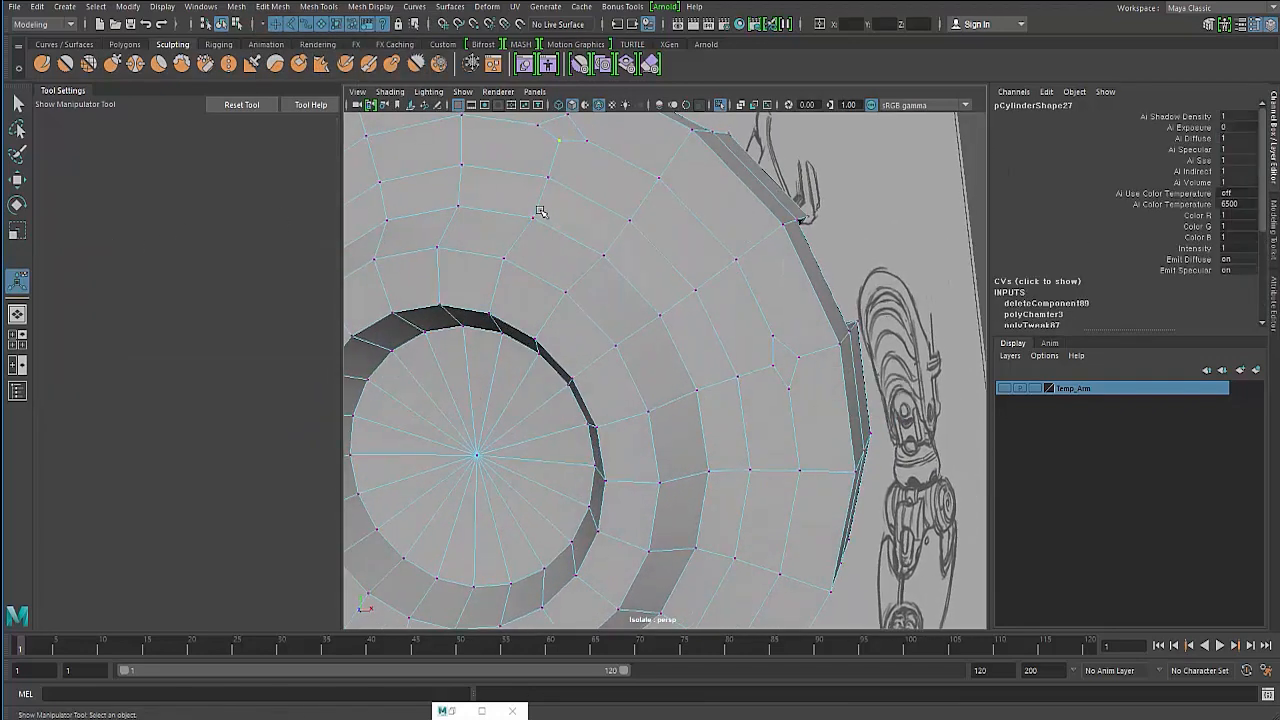
pyautogui.press('q')
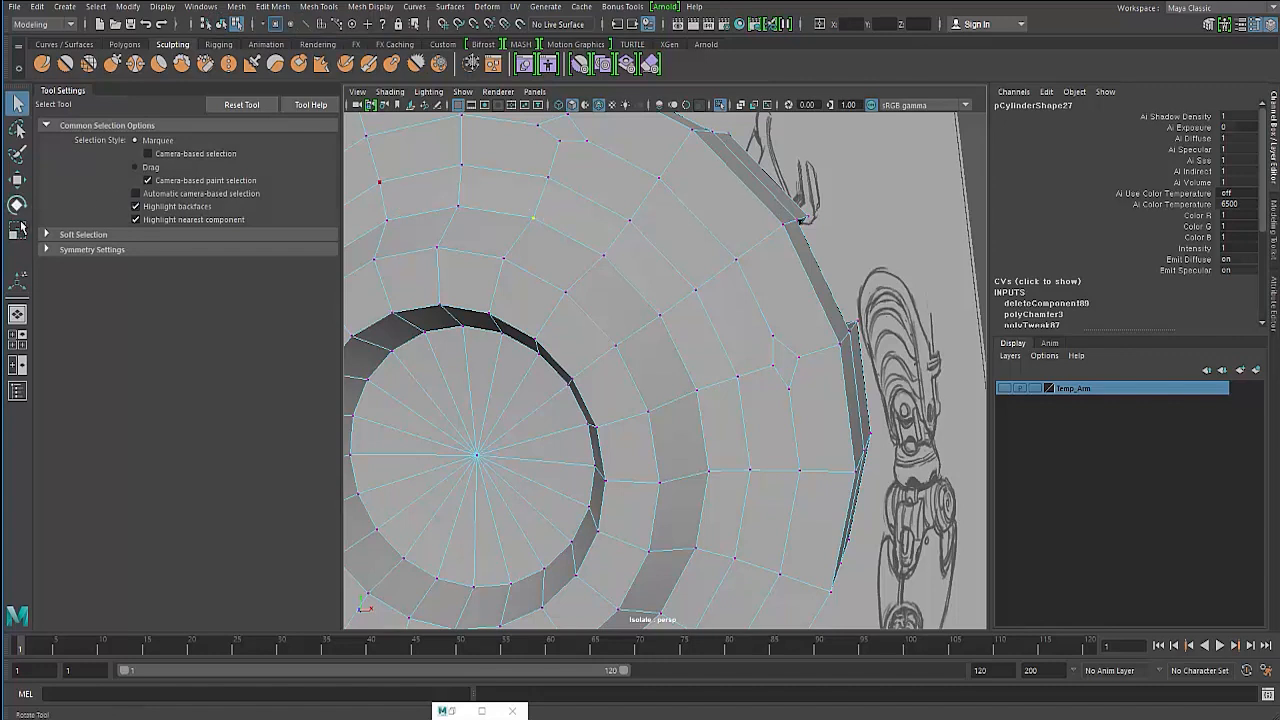
pyautogui.click(16, 180)
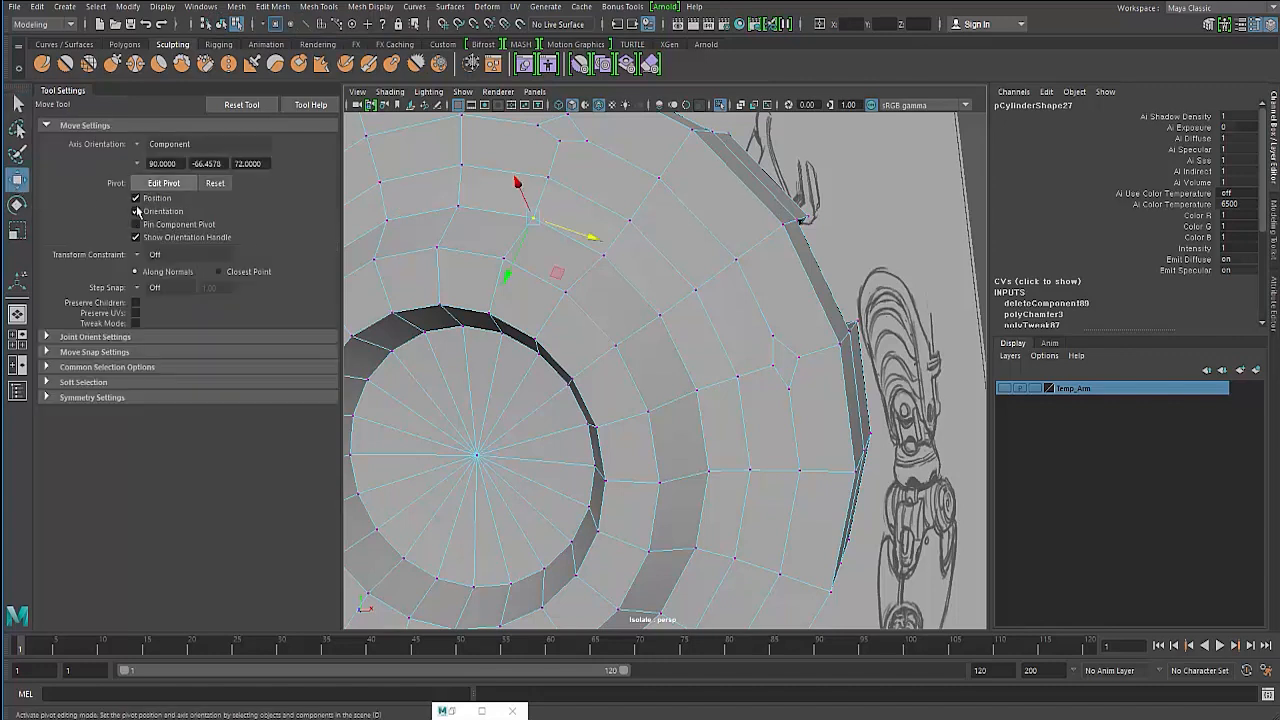
pyautogui.click(143, 255)
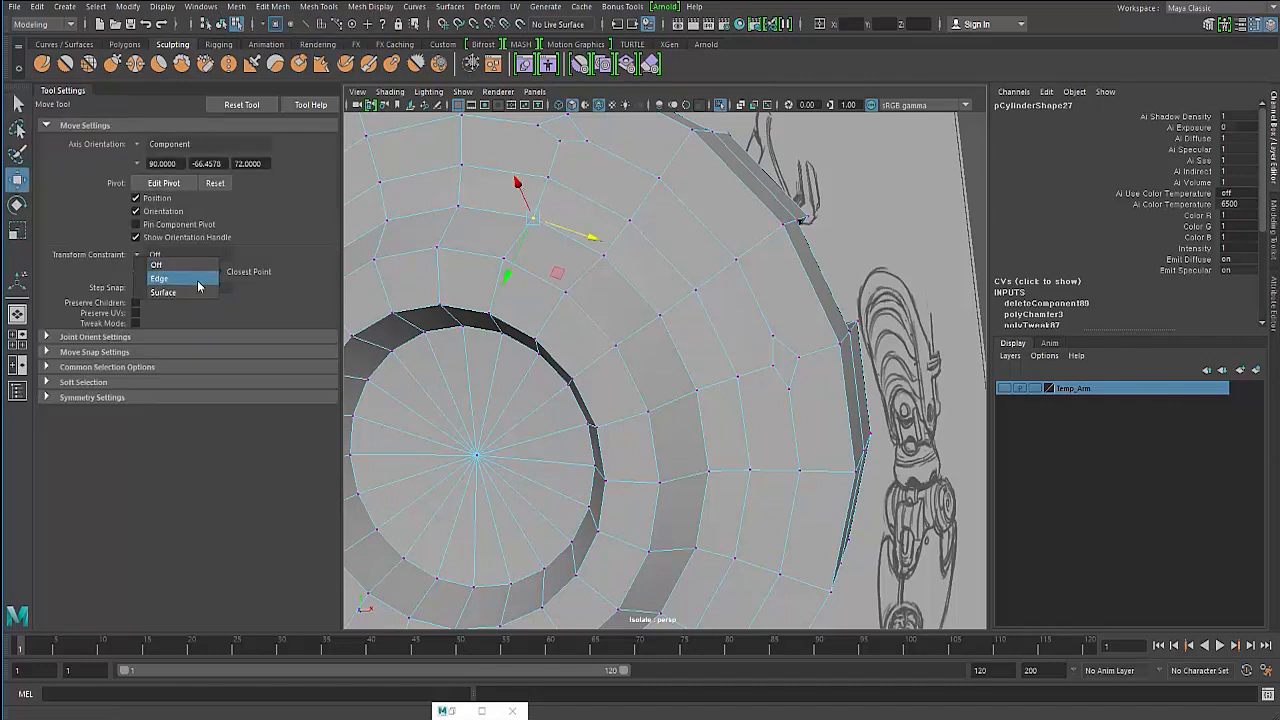
pyautogui.click(198, 280)
# - Slide vertices along their edges to round out the chamfered shapes, then return to object mode
pyautogui.click(561, 139)
pyautogui.moveTo(559, 141); pyautogui.dragTo(556, 152)
pyautogui.click(775, 370)
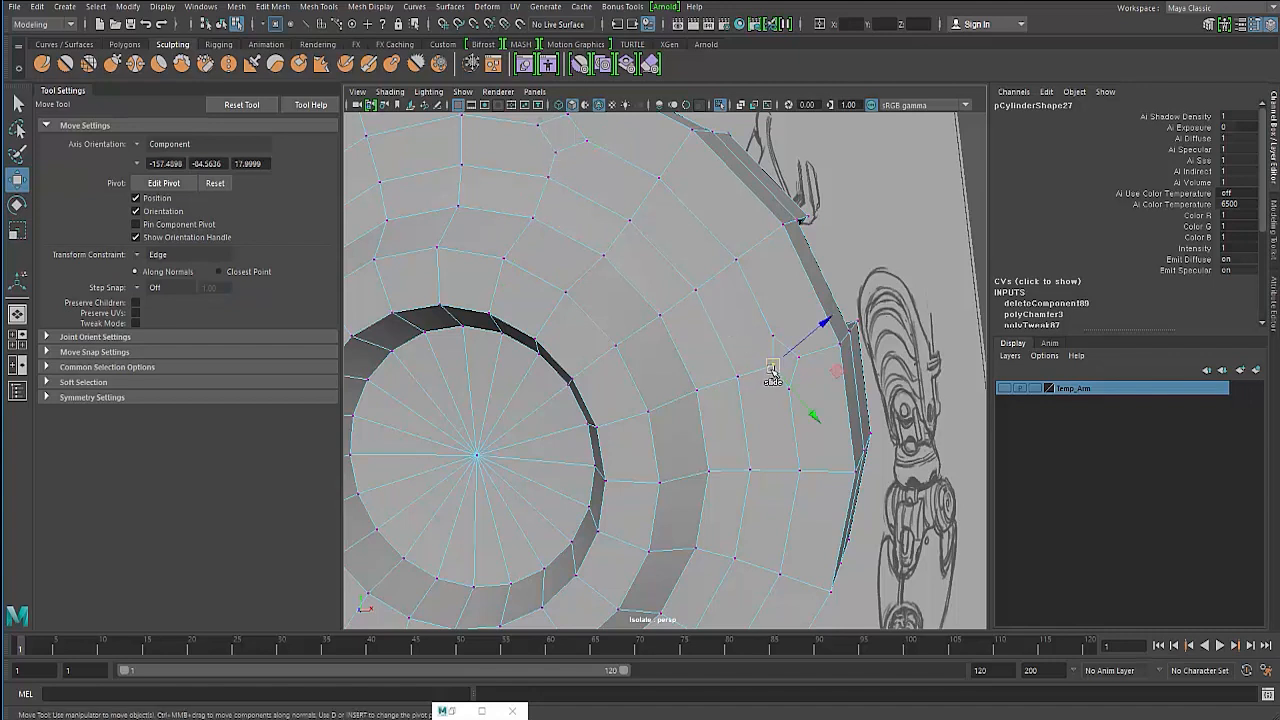
pyautogui.moveTo(795, 358); pyautogui.dragTo(754, 374)
pyautogui.click(759, 369)
pyautogui.click(556, 158)
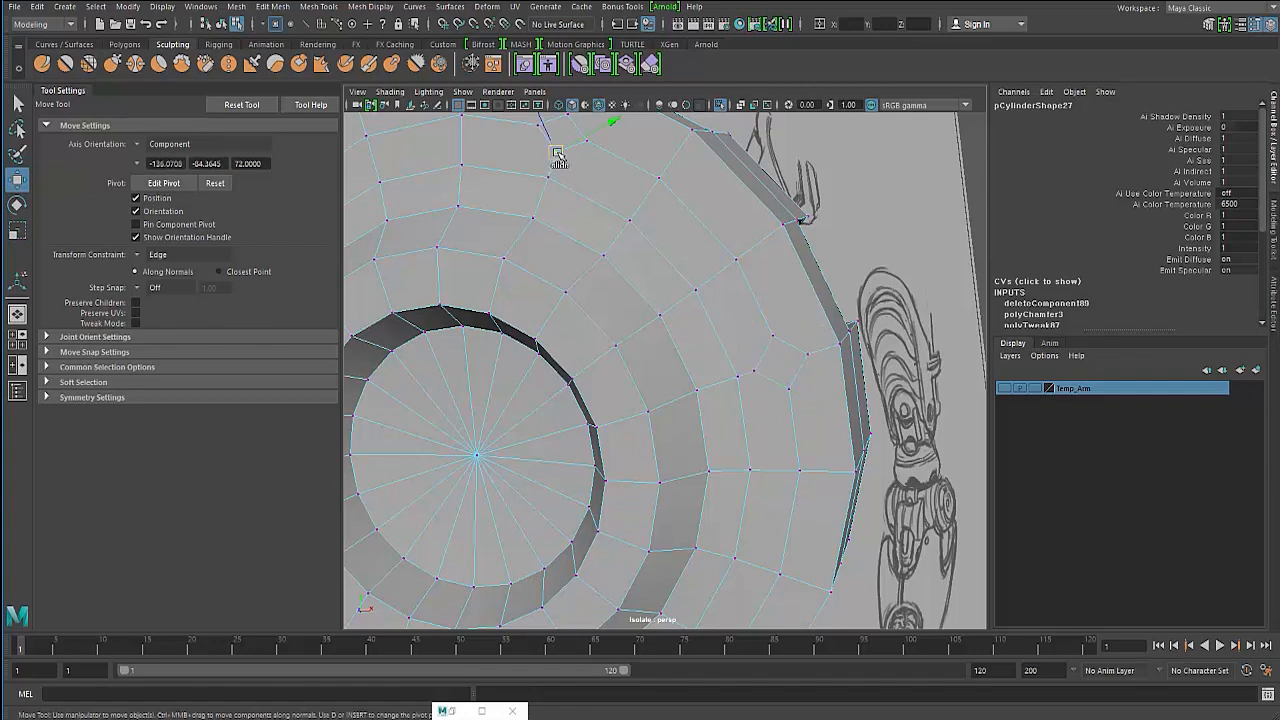
pyautogui.moveTo(556, 157); pyautogui.dragTo(555, 163)
pyautogui.keyDown('alt'); pyautogui.moveTo(517, 209); pyautogui.dragTo(525, 291, button='middle'); pyautogui.keyUp('alt')
pyautogui.click(572, 203)
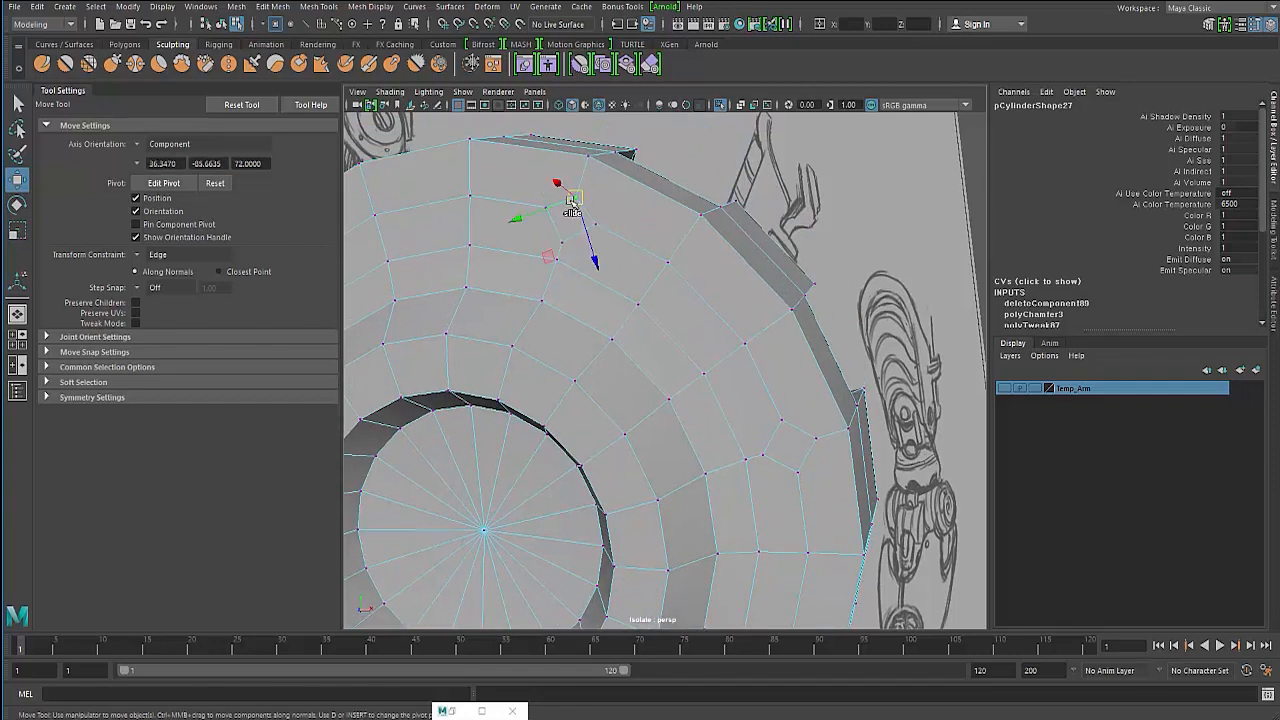
pyautogui.moveTo(572, 203); pyautogui.dragTo(578, 188)
pyautogui.keyDown('alt'); pyautogui.moveTo(515, 241); pyautogui.dragTo(524, 244); pyautogui.keyUp('alt')
pyautogui.press('F8')
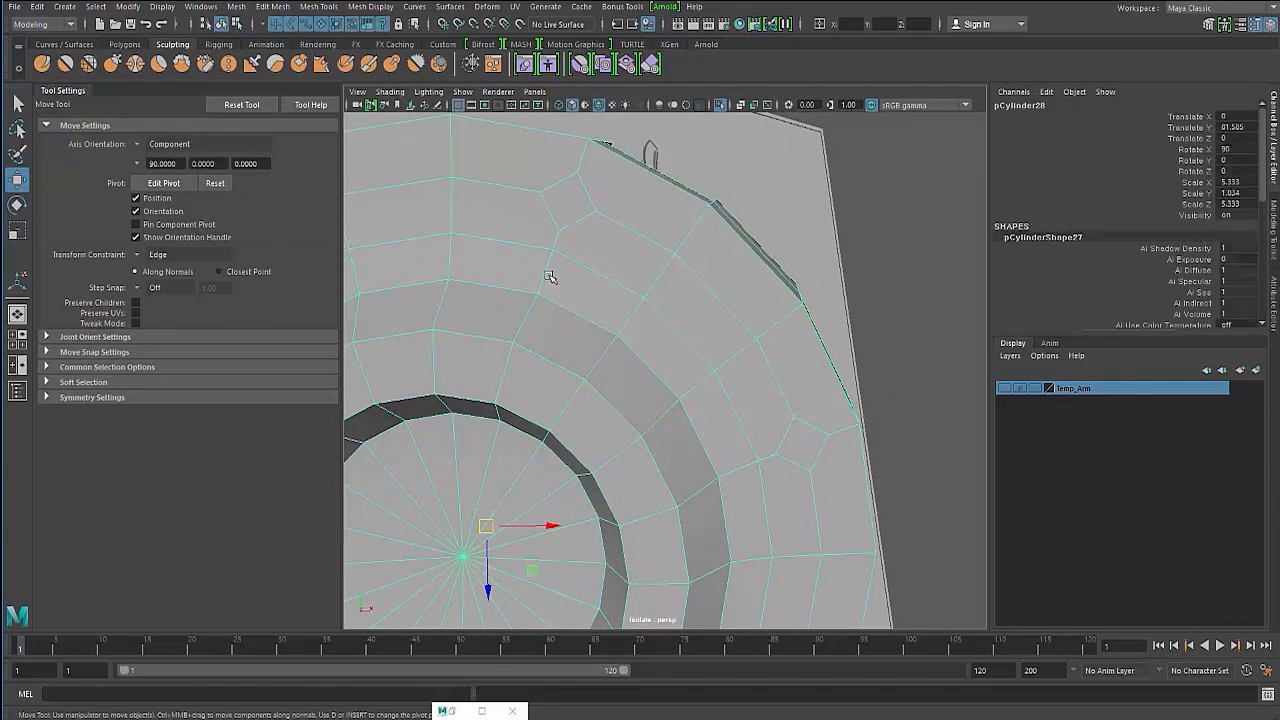
# - Use Multi-Cut to add edges connecting the chamfered shapes to the surrounding vertices
pyautogui.keyDown('shift'); pyautogui.moveTo(549, 277); pyautogui.dragTo(486, 254, button='right'); pyautogui.keyUp('shift')
pyautogui.click(558, 183)
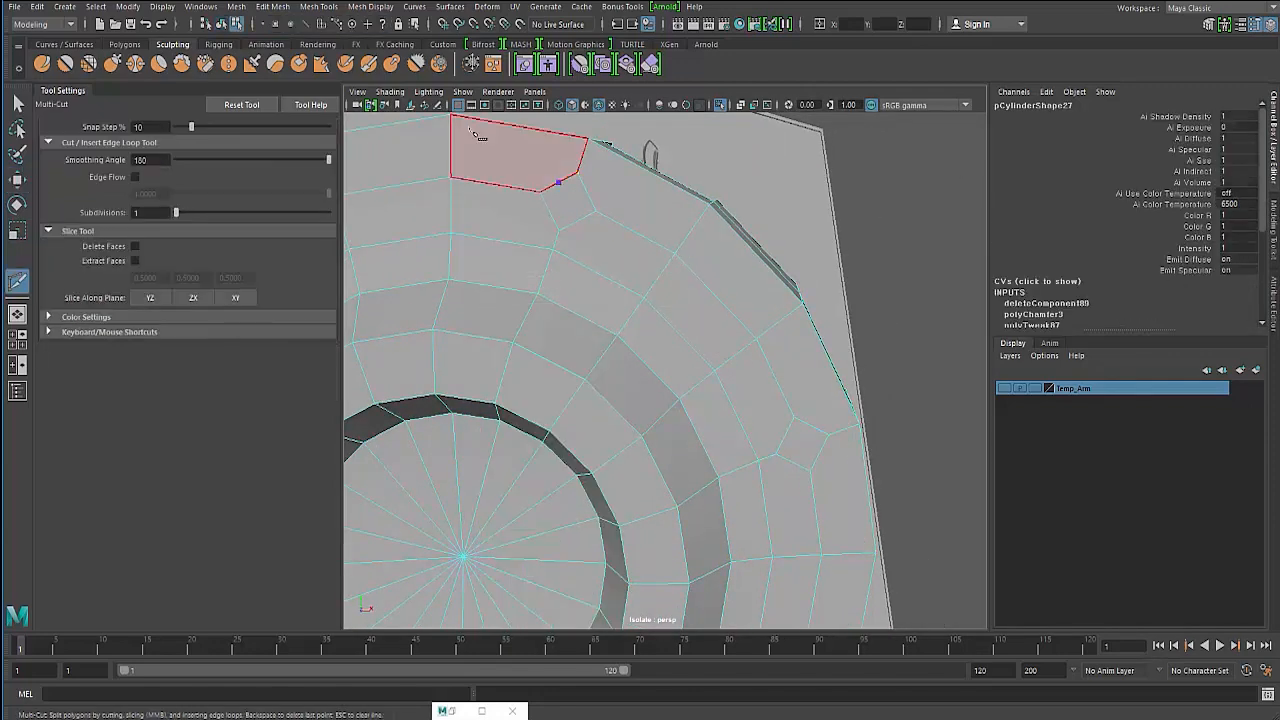
pyautogui.rightClick(466, 138)
pyautogui.click(540, 193)
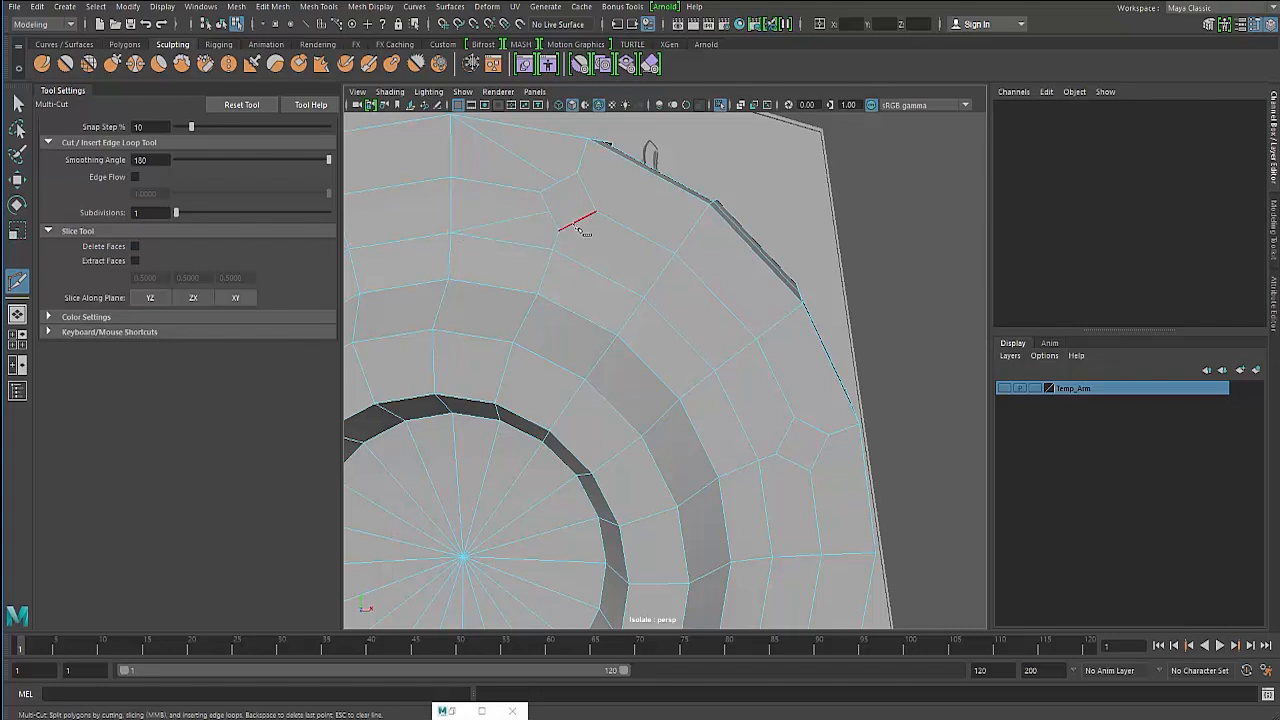
pyautogui.click(582, 223)
pyautogui.keyDown('alt'); pyautogui.moveTo(646, 311); pyautogui.dragTo(710, 371); pyautogui.keyUp('alt')
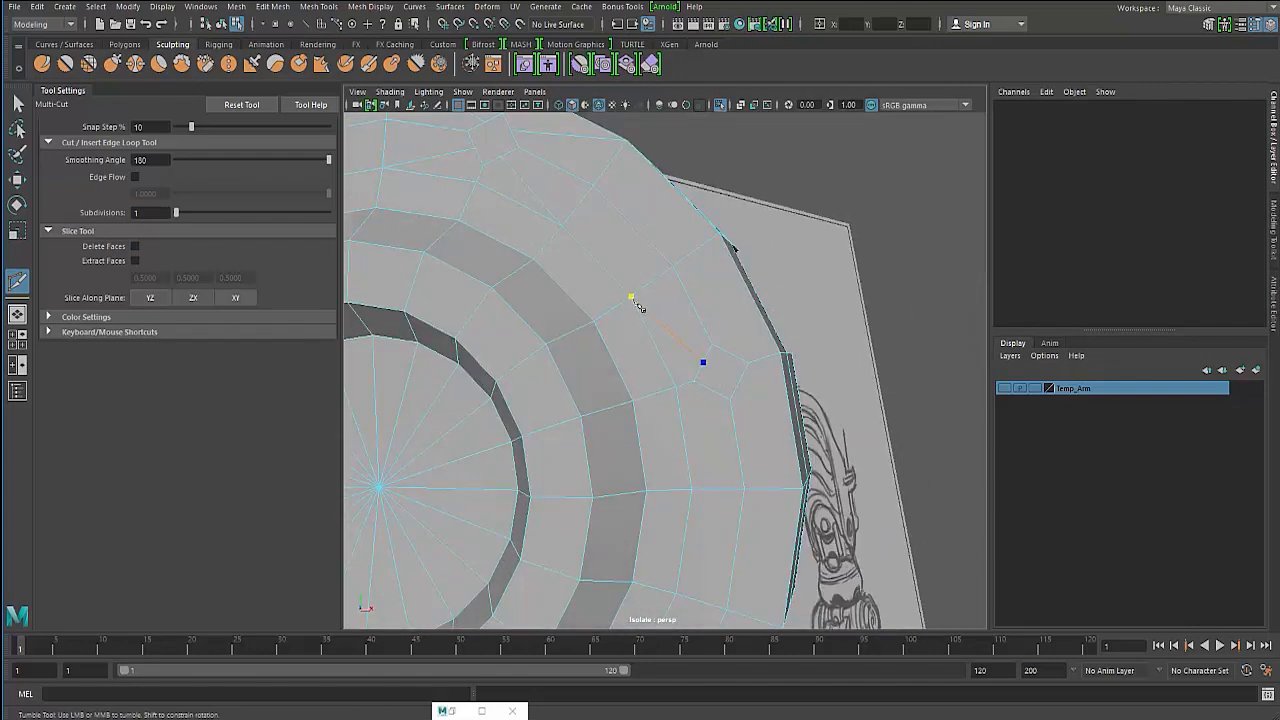
pyautogui.click(730, 354)
pyautogui.rightClick(716, 253)
pyautogui.keyDown('alt'); pyautogui.moveTo(625, 387); pyautogui.dragTo(604, 384); pyautogui.keyUp('alt')
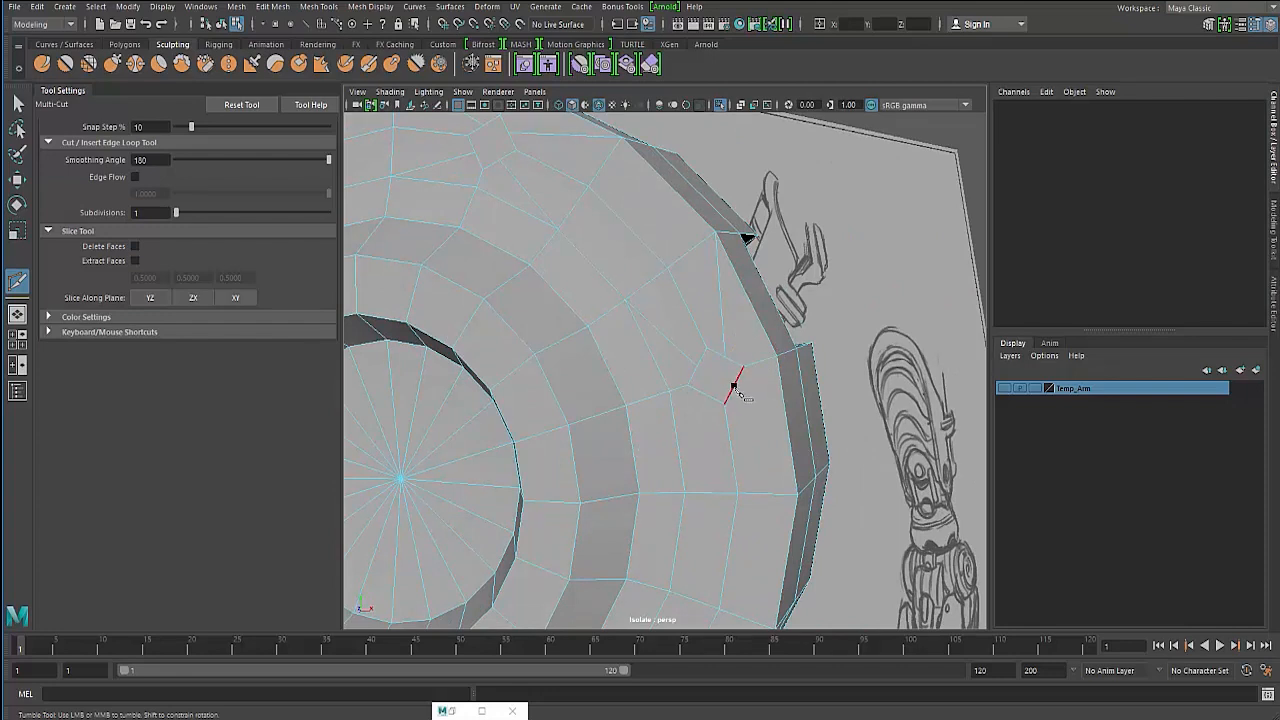
pyautogui.click(734, 386)
pyautogui.click(686, 490)
pyautogui.rightClick(686, 490)
pyautogui.click(600, 343)
pyautogui.keyDown('alt'); pyautogui.moveTo(620, 344); pyautogui.dragTo(588, 364); pyautogui.keyUp('alt')
pyautogui.click(17, 103)
# - Select vertices around the upper chamfered shape and scale them slightly
pyautogui.moveTo(591, 308); pyautogui.dragTo(593, 268, button='right')
pyautogui.moveTo(505, 240); pyautogui.dragTo(444, 248, button='right')
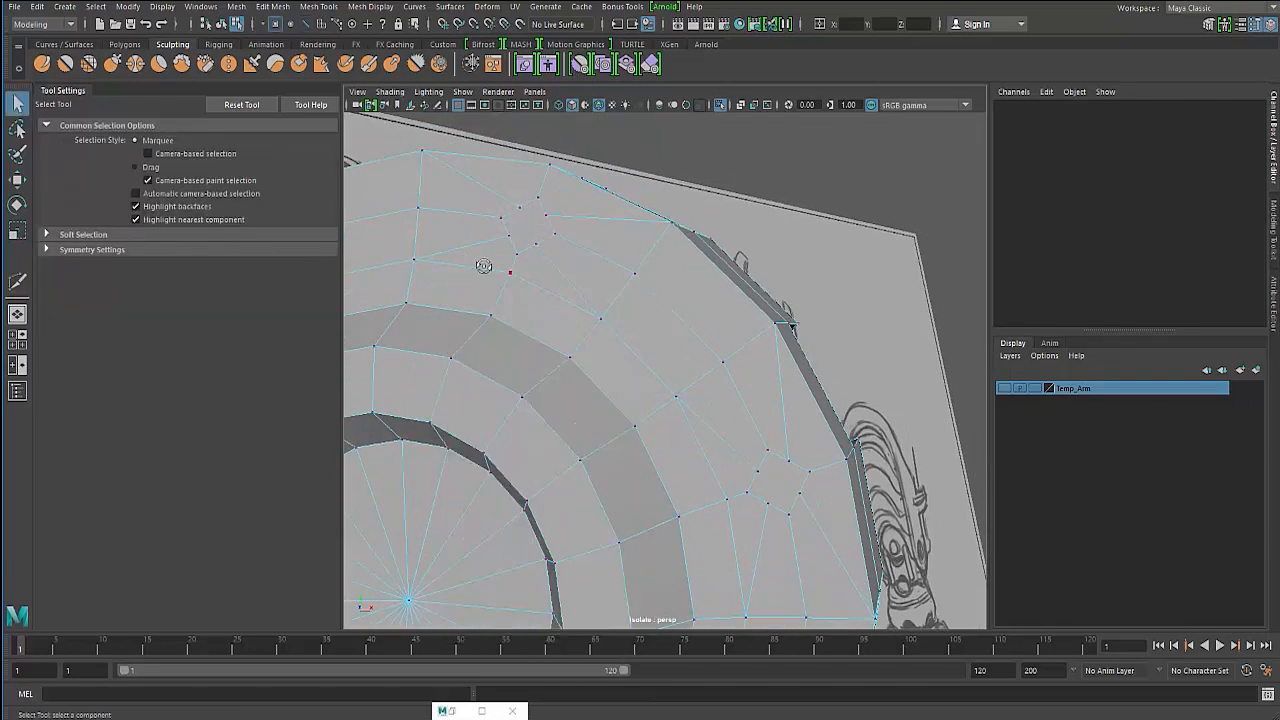
pyautogui.keyDown('alt'); pyautogui.moveTo(483, 263); pyautogui.dragTo(510, 257); pyautogui.keyUp('alt')
pyautogui.click(496, 228)
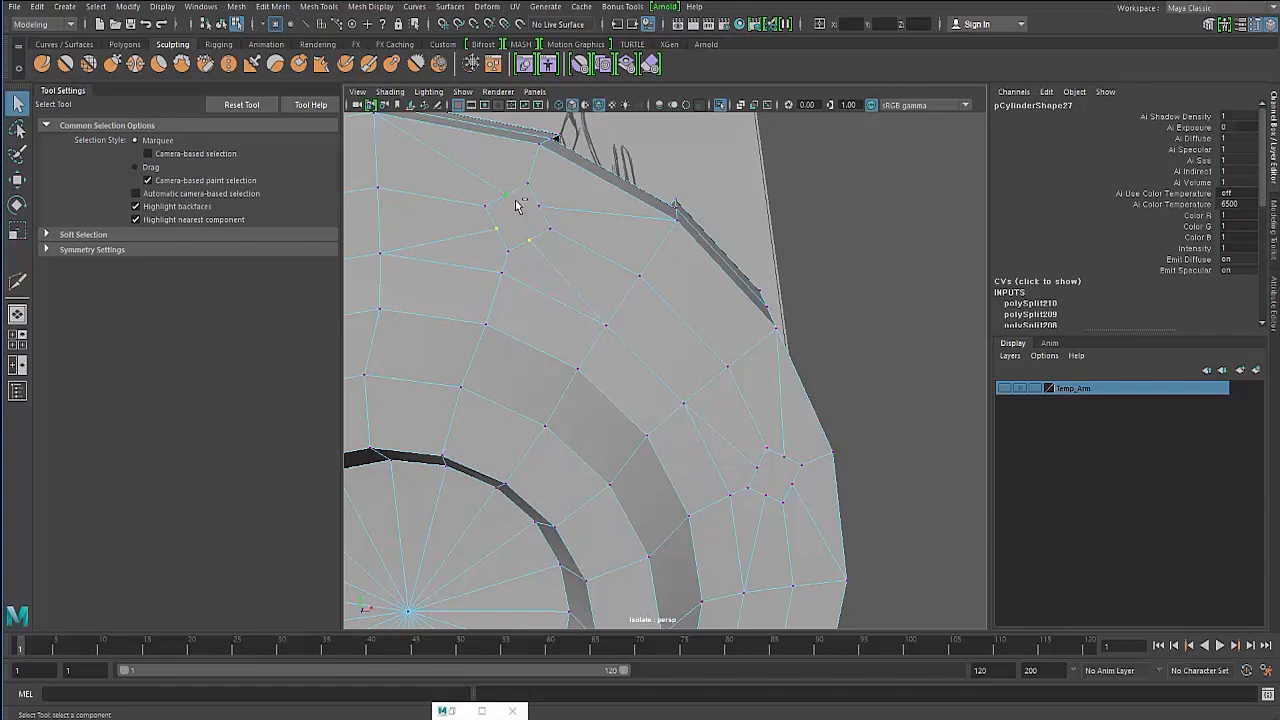
pyautogui.press('r')
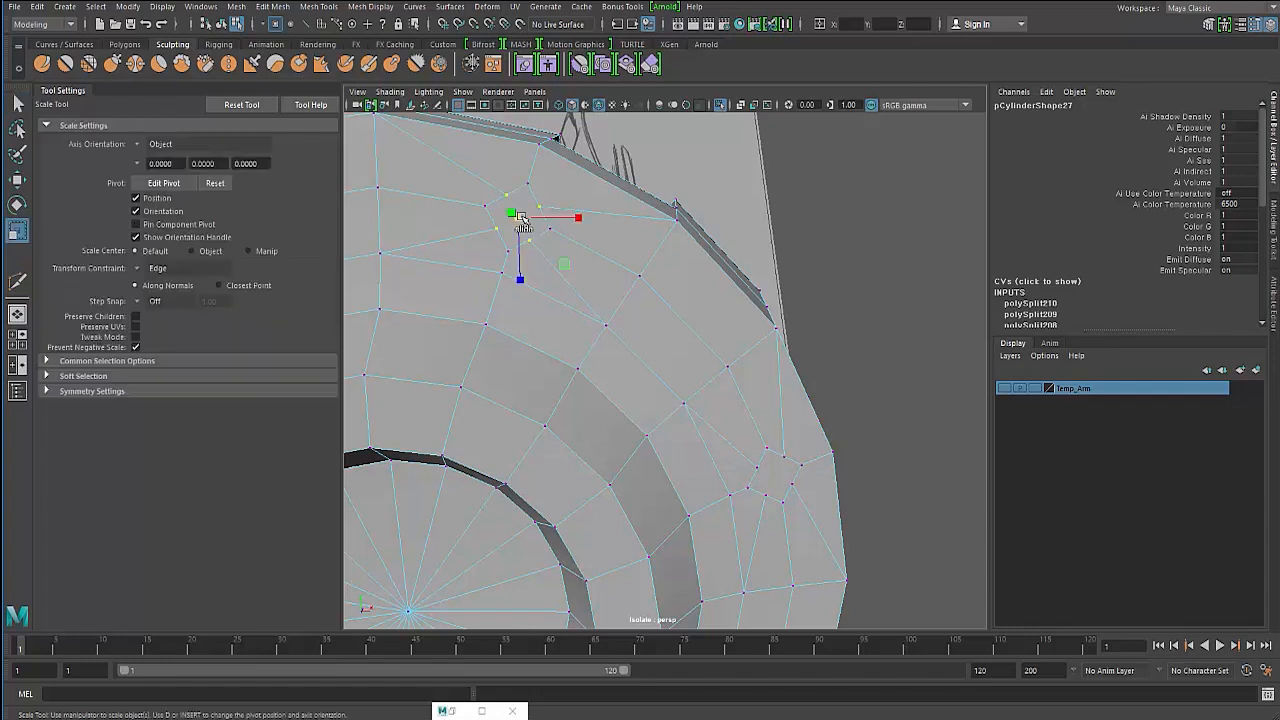
pyautogui.moveTo(522, 222); pyautogui.dragTo(537, 220)
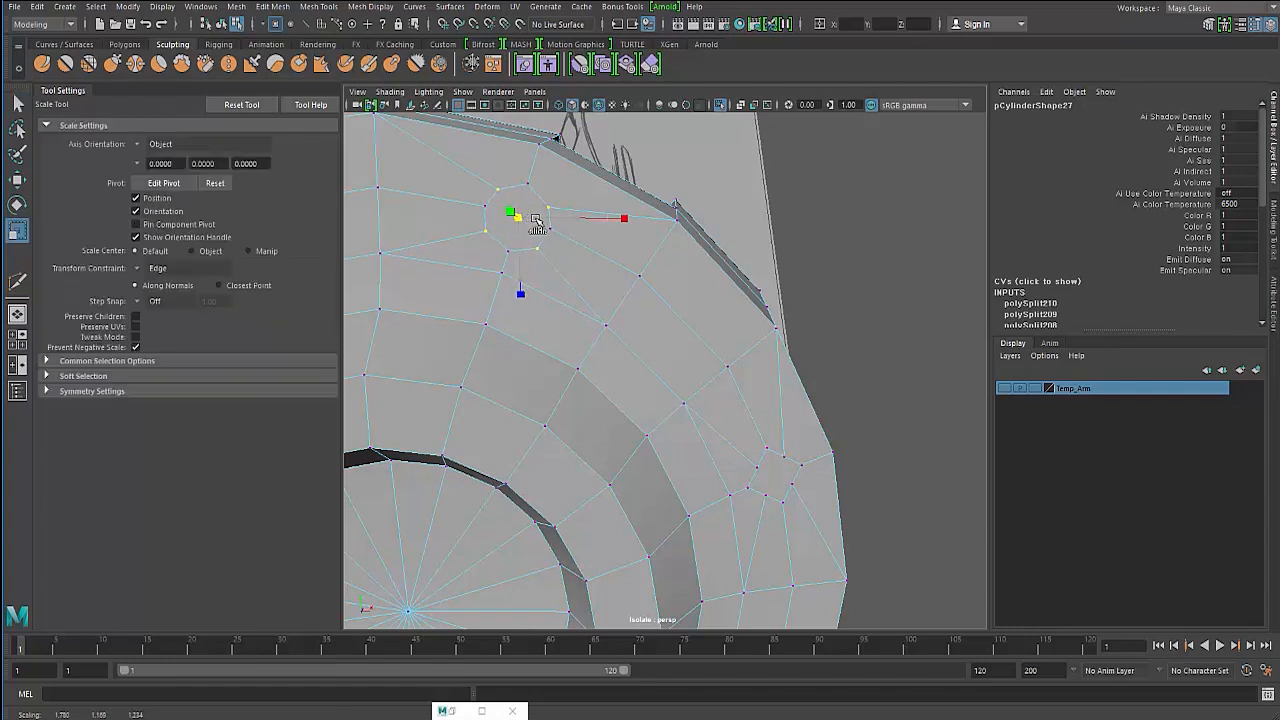
# - Select vertices around the lower chamfered shape and scale them to round it out
pyautogui.moveTo(518, 368)
pyautogui.keyDown('alt'); pyautogui.mouseDown()
pyautogui.moveTo(505, 331)
pyautogui.moveTo(475, 319)
pyautogui.mouseUp(); pyautogui.keyUp('alt')
pyautogui.click(653, 343)
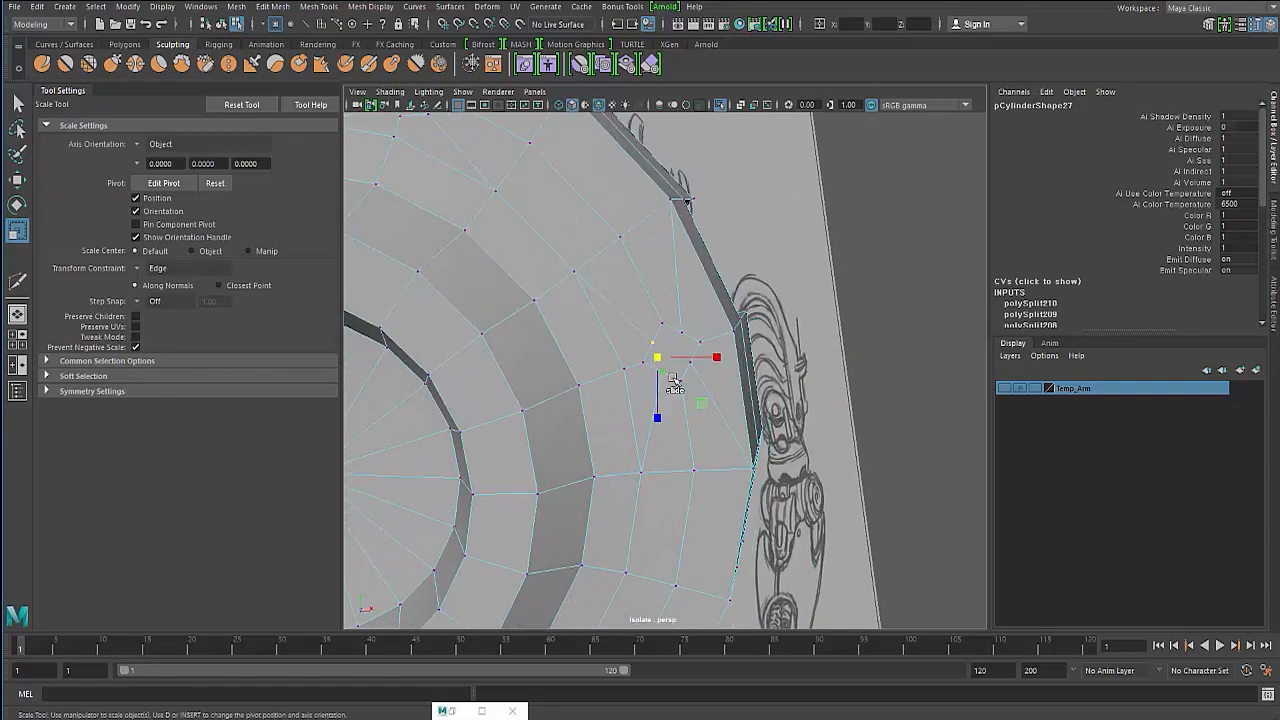
pyautogui.keyDown('shift'); pyautogui.click(690, 362); pyautogui.keyUp('shift')
pyautogui.keyDown('shift'); pyautogui.click(682, 331); pyautogui.keyUp('shift')
pyautogui.moveTo(672, 353); pyautogui.dragTo(592, 372)
pyautogui.keyDown('alt'); pyautogui.moveTo(592, 372); pyautogui.dragTo(618, 466, button='middle'); pyautogui.keyUp('alt')
pyautogui.keyDown('alt'); pyautogui.moveTo(618, 466); pyautogui.dragTo(574, 408); pyautogui.keyUp('alt')
pyautogui.moveTo(554, 258); pyautogui.dragTo(553, 291, button='right')
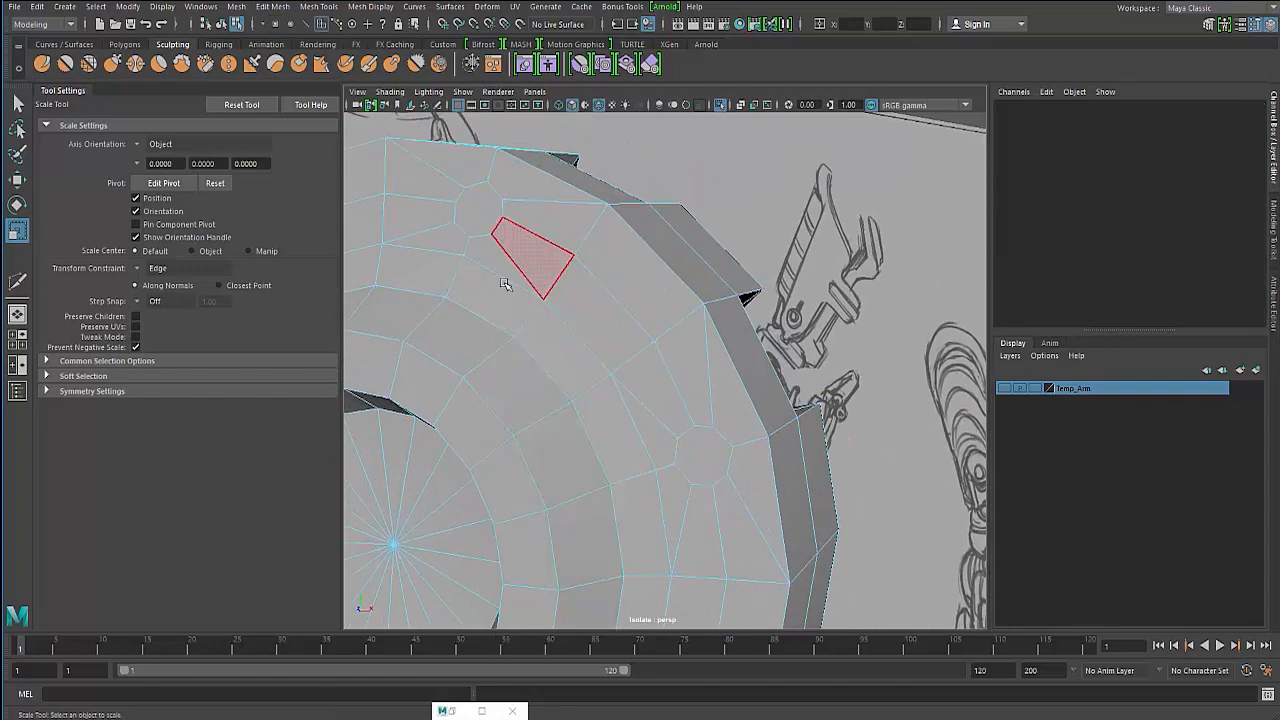
# - Multi-Cut one more edge near the upper hole to clean up the topology
pyautogui.keyDown('alt'); pyautogui.moveTo(500, 286); pyautogui.dragTo(497, 299); pyautogui.keyUp('alt')
pyautogui.keyDown('shift'); pyautogui.moveTo(497, 299); pyautogui.dragTo(441, 304, button='right'); pyautogui.keyUp('shift')
pyautogui.keyDown('alt'); pyautogui.moveTo(441, 304); pyautogui.dragTo(457, 172); pyautogui.keyUp('alt')
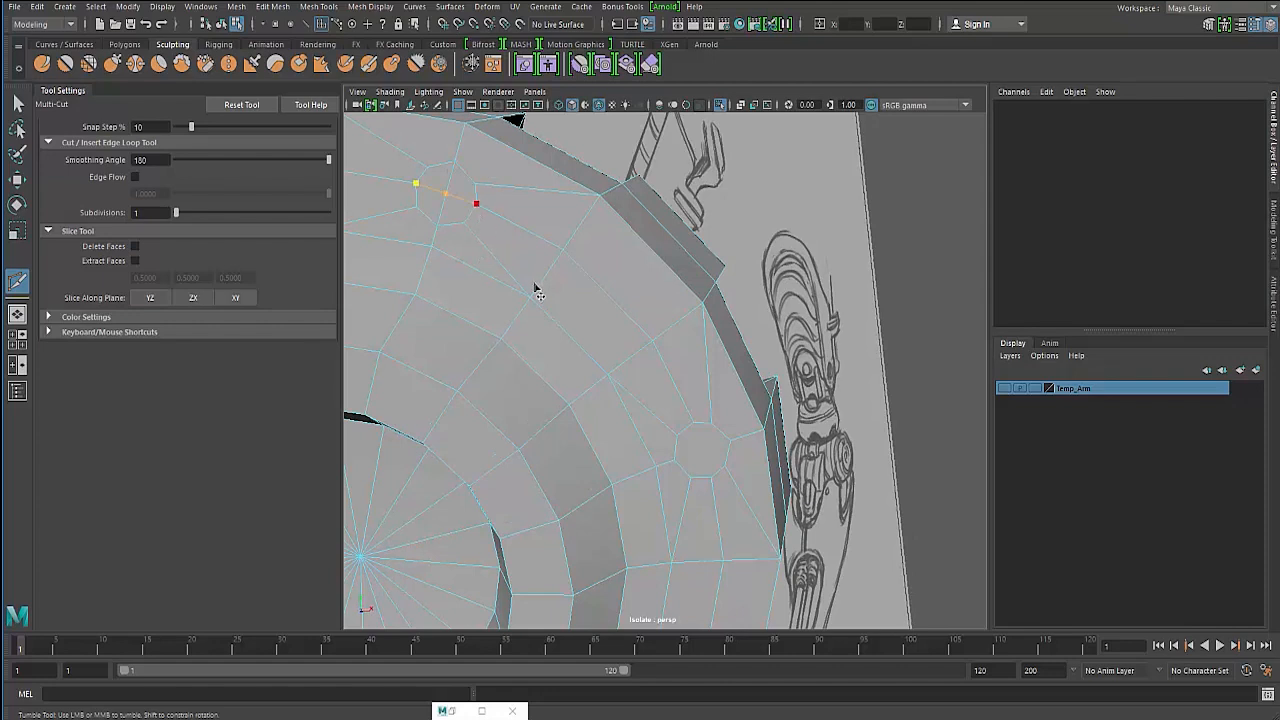
pyautogui.press('Return')
pyautogui.click(696, 424)
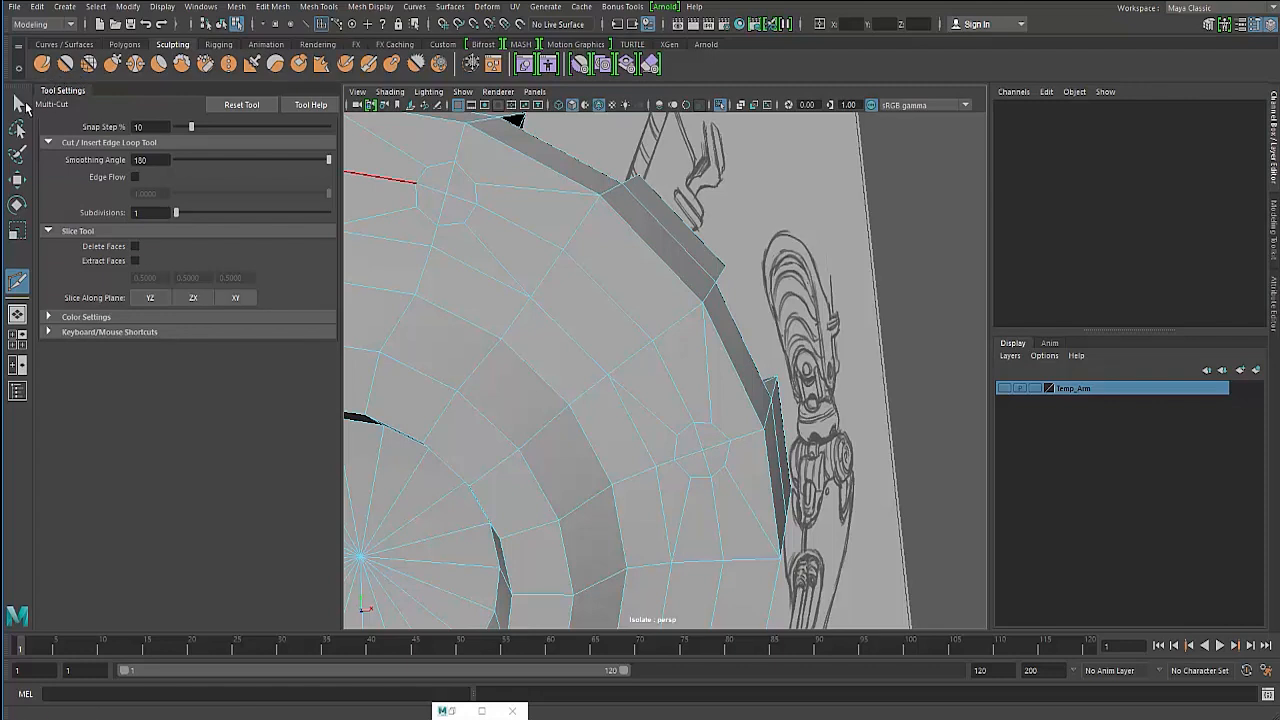
# - Inspect the holes on the cylinder face in wireframe, shaded and smooth preview displays
pyautogui.press('q')
pyautogui.click(449, 181)
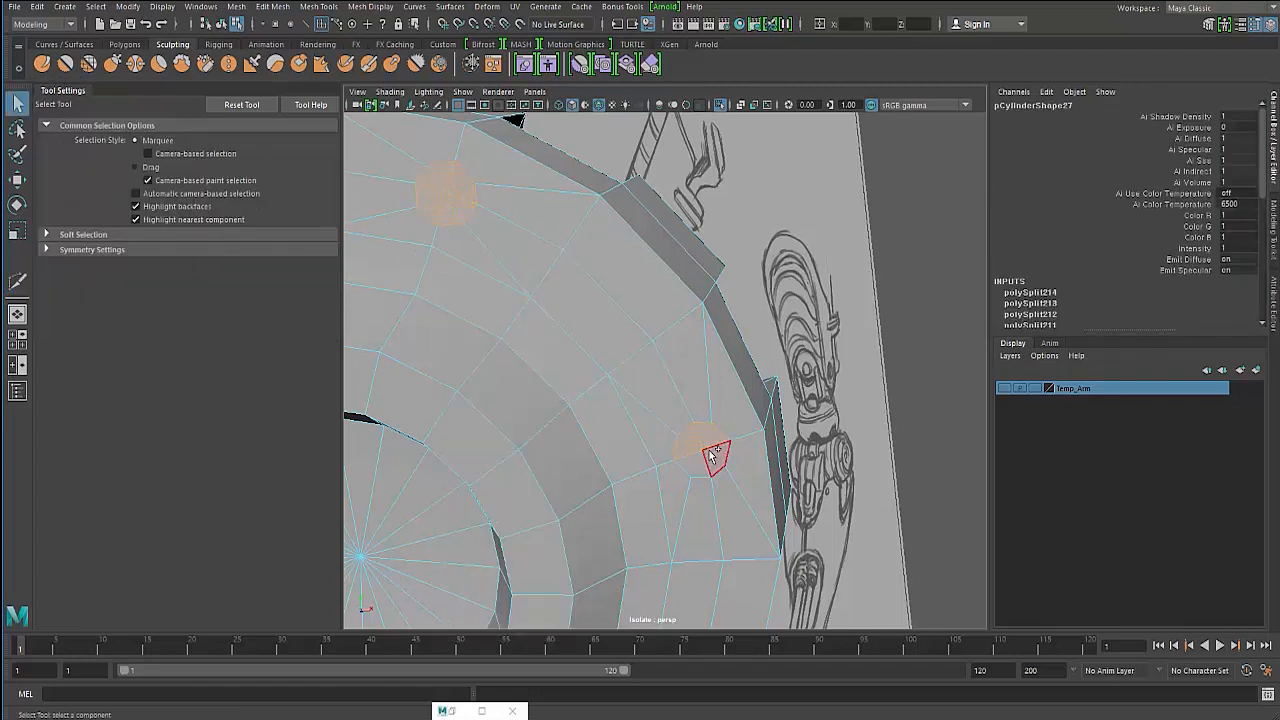
pyautogui.keyDown('alt'); pyautogui.moveTo(577, 397); pyautogui.dragTo(517, 371, button='right'); pyautogui.keyUp('alt')
pyautogui.press('4')
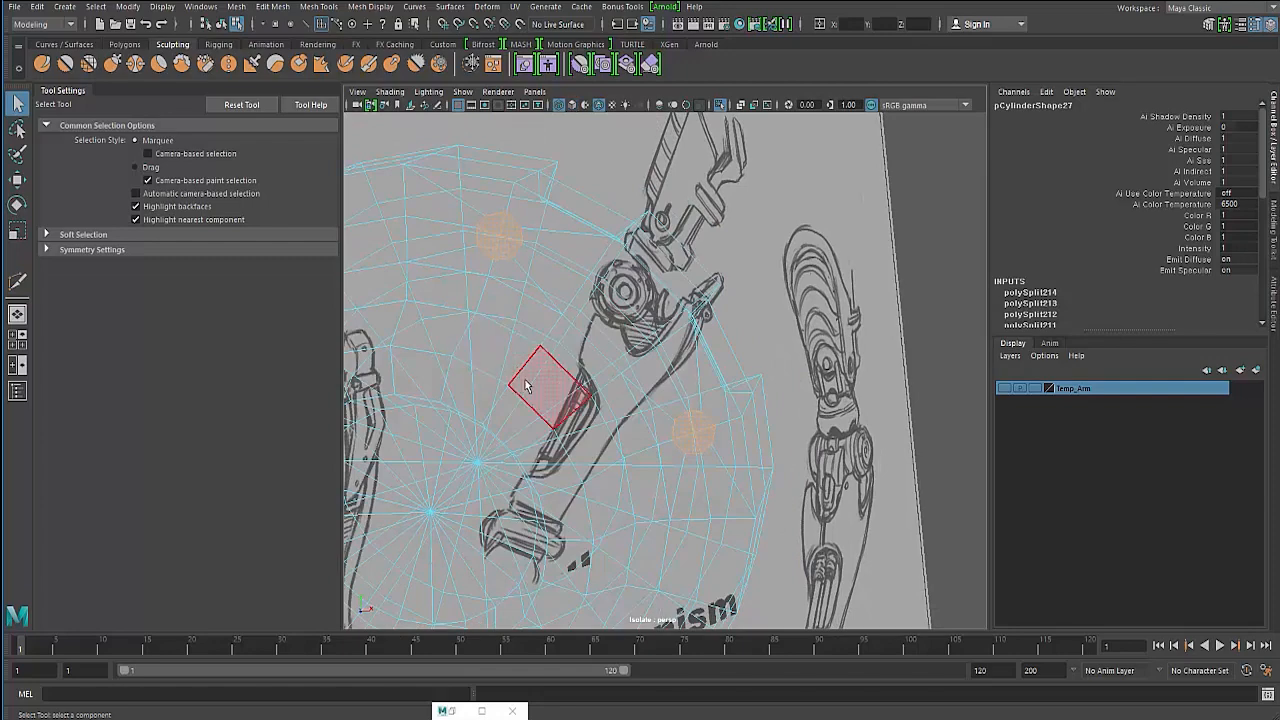
pyautogui.press('5')
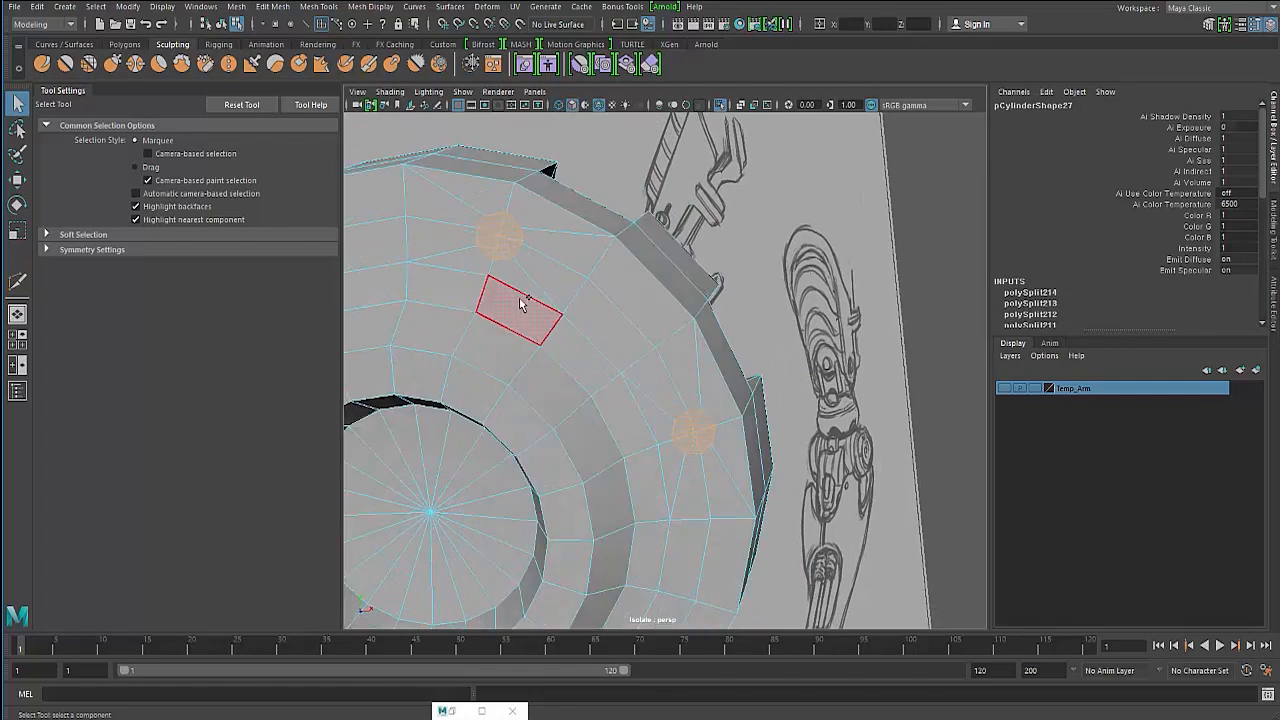
pyautogui.keyDown('shift'); pyautogui.moveTo(520, 304); pyautogui.dragTo(518, 332, button='right'); pyautogui.keyUp('shift')
pyautogui.keyDown('alt'); pyautogui.moveTo(487, 326); pyautogui.dragTo(516, 252); pyautogui.keyUp('alt')
pyautogui.keyDown('alt'); pyautogui.moveTo(442, 278); pyautogui.dragTo(521, 290); pyautogui.keyUp('alt')
pyautogui.press('q')
pyautogui.press('F8')
pyautogui.press('3')
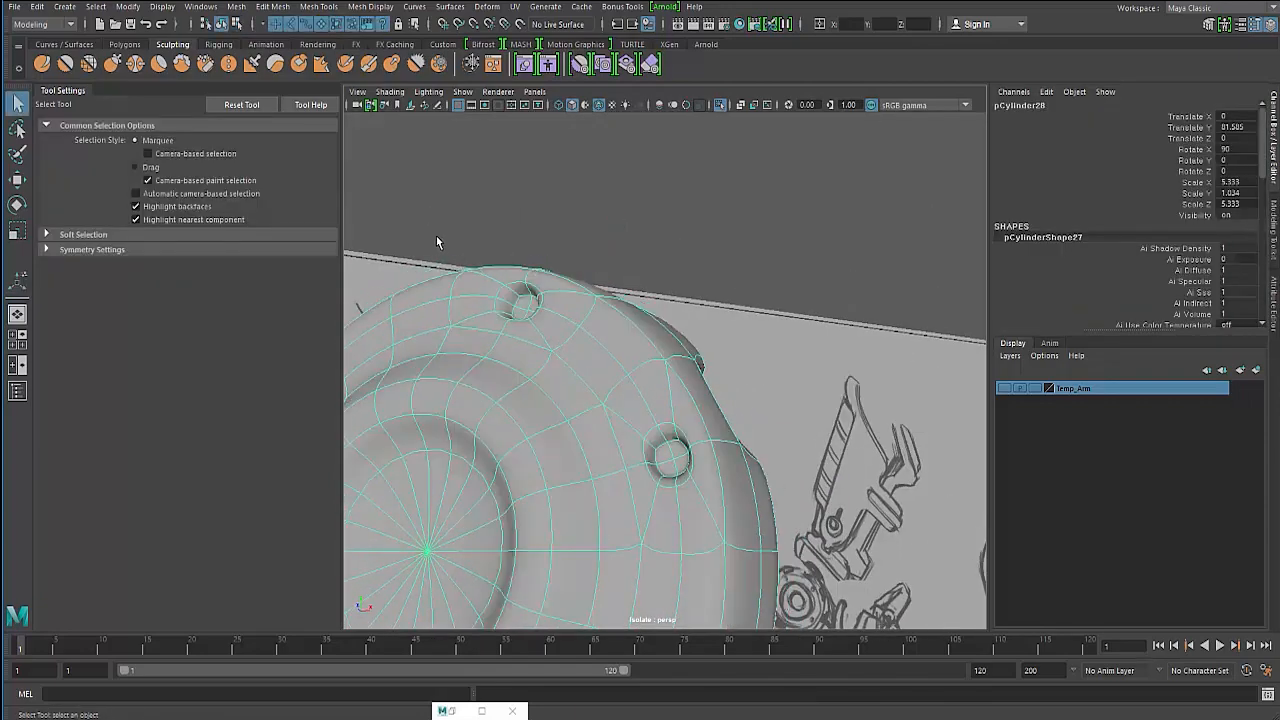
# - Select the edge loops around both bolt holes on the cylinder face and bevel them with a fraction of 0.1
pyautogui.click(436, 236)
pyautogui.keyDown('alt'); pyautogui.moveTo(436, 236); pyautogui.dragTo(586, 305); pyautogui.keyUp('alt')
pyautogui.click(529, 366)
pyautogui.press('1')
pyautogui.scroll(5, 600, 280)
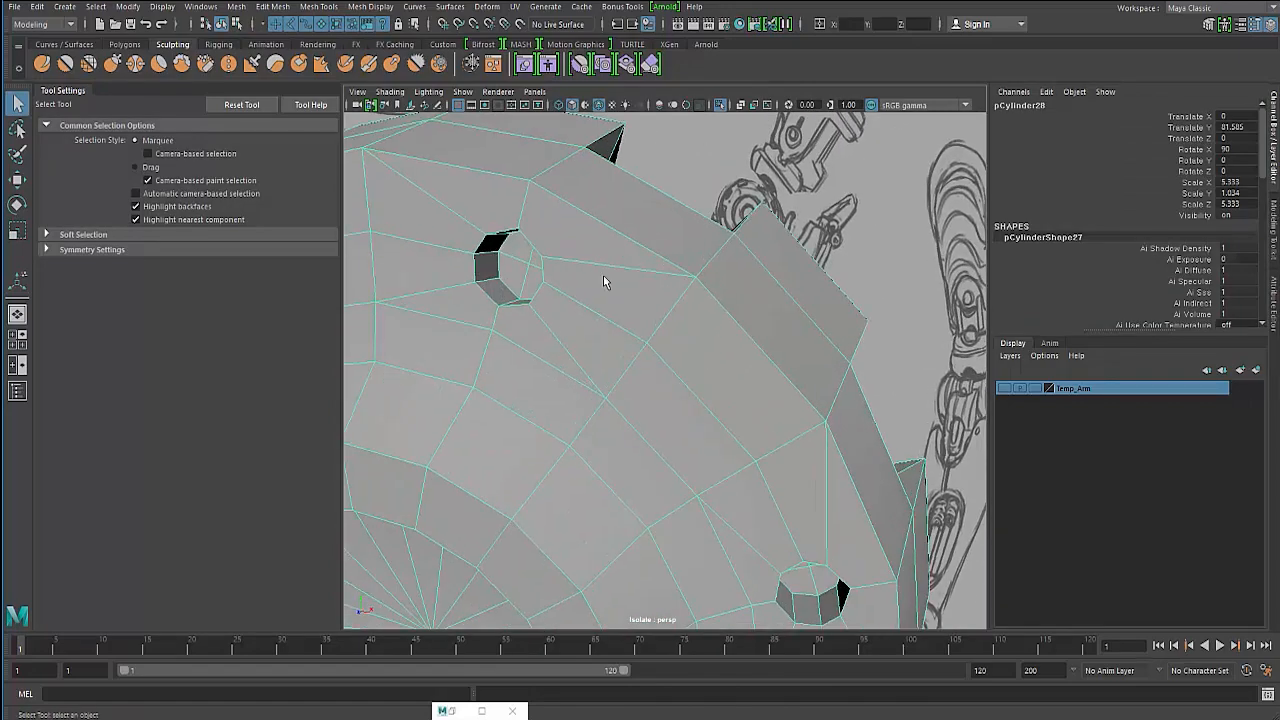
pyautogui.moveTo(579, 276); pyautogui.dragTo(573, 243, button='right')
pyautogui.keyDown('alt'); pyautogui.moveTo(537, 240); pyautogui.dragTo(552, 260); pyautogui.keyUp('alt')
pyautogui.keyDown('alt'); pyautogui.moveTo(480, 241); pyautogui.dragTo(622, 312); pyautogui.keyUp('alt')
pyautogui.click(560, 291)
pyautogui.scroll(4, 500, 263)
pyautogui.scroll(3, 514, 246)
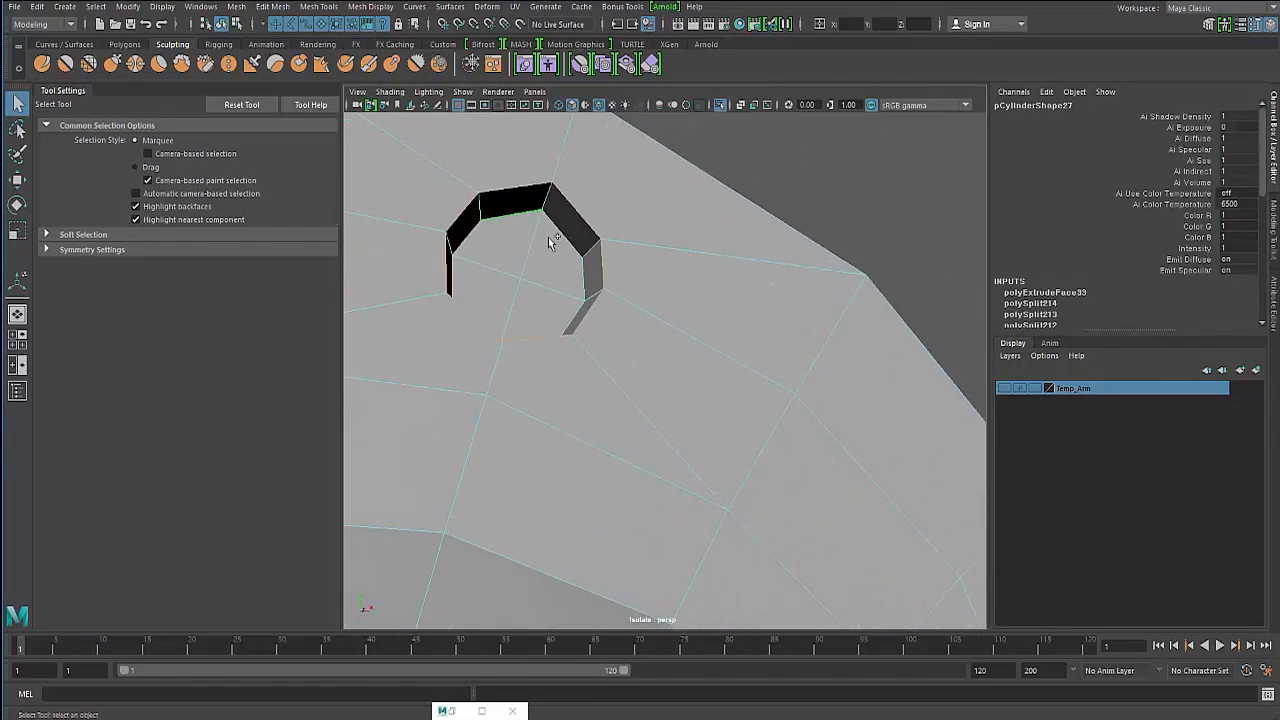
pyautogui.keyDown('alt'); pyautogui.moveTo(524, 310); pyautogui.dragTo(527, 345); pyautogui.keyUp('alt')
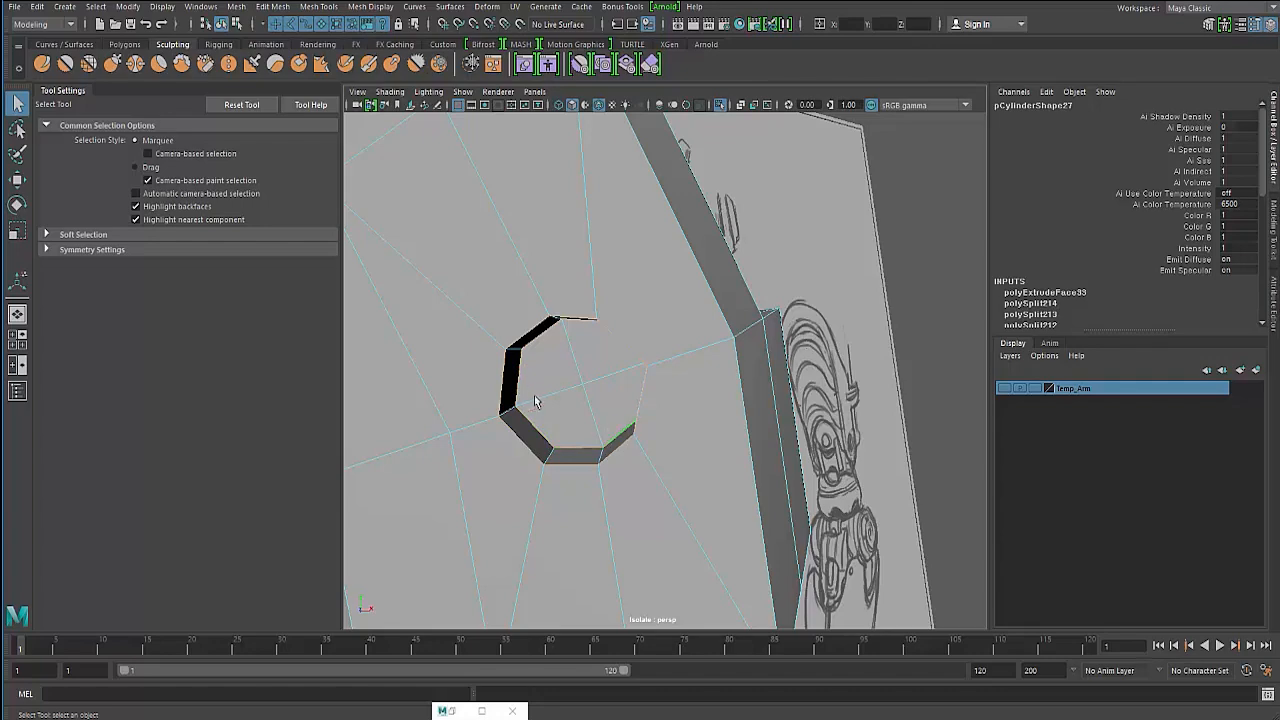
pyautogui.keyDown('alt'); pyautogui.moveTo(534, 395); pyautogui.dragTo(571, 254); pyautogui.keyUp('alt')
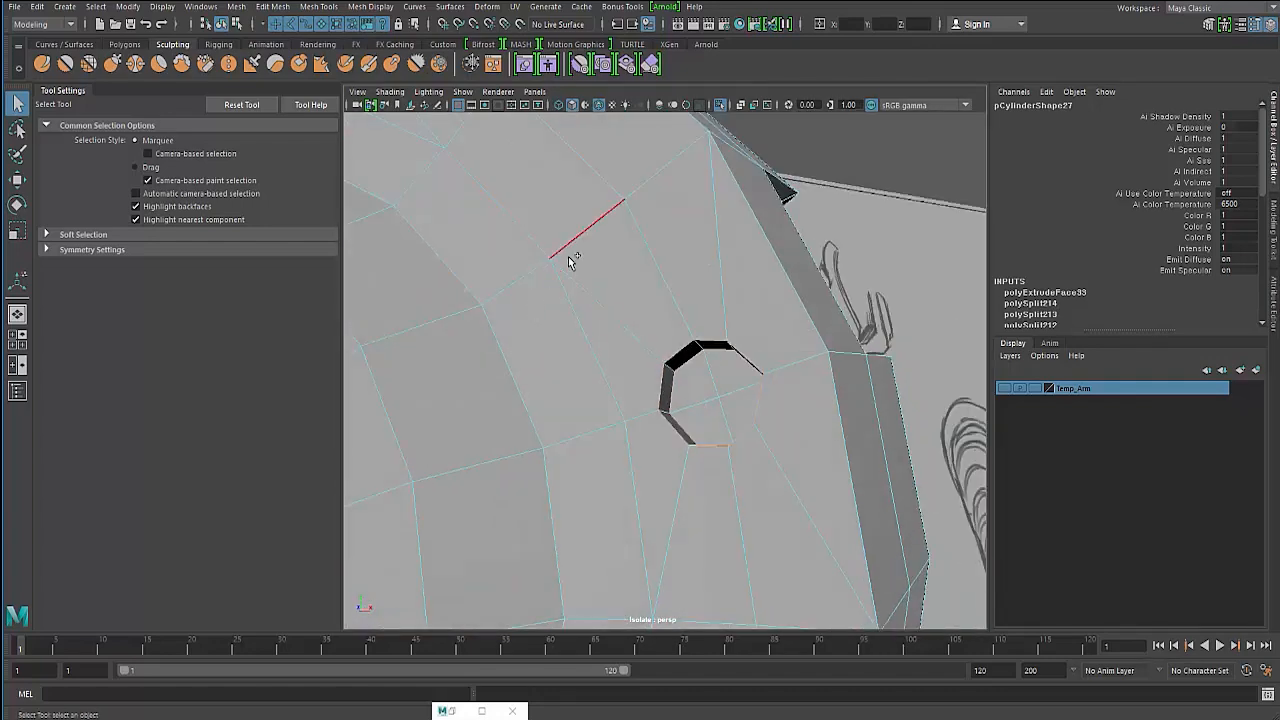
pyautogui.keyDown('shift'); pyautogui.moveTo(571, 254); pyautogui.dragTo(634, 251, button='right'); pyautogui.keyUp('shift')
pyautogui.keyDown('alt'); pyautogui.moveTo(591, 283); pyautogui.dragTo(677, 365); pyautogui.keyUp('alt')
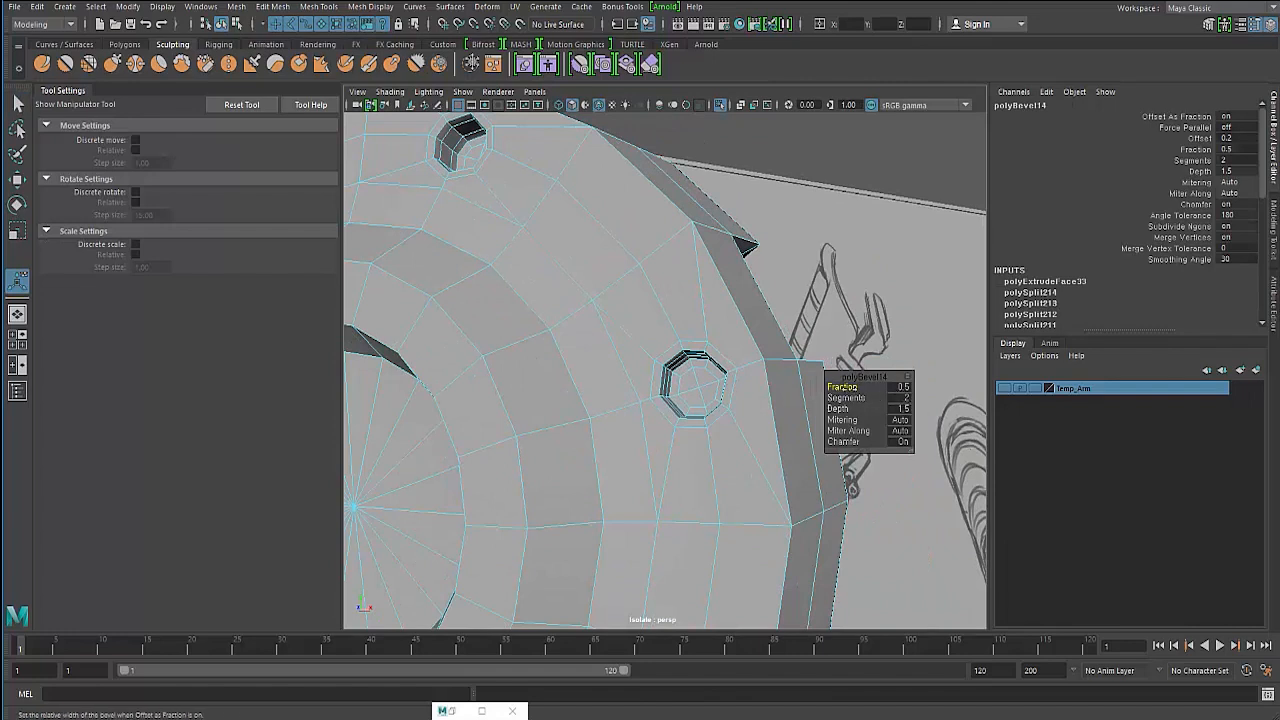
pyautogui.moveTo(857, 388); pyautogui.dragTo(849, 387)
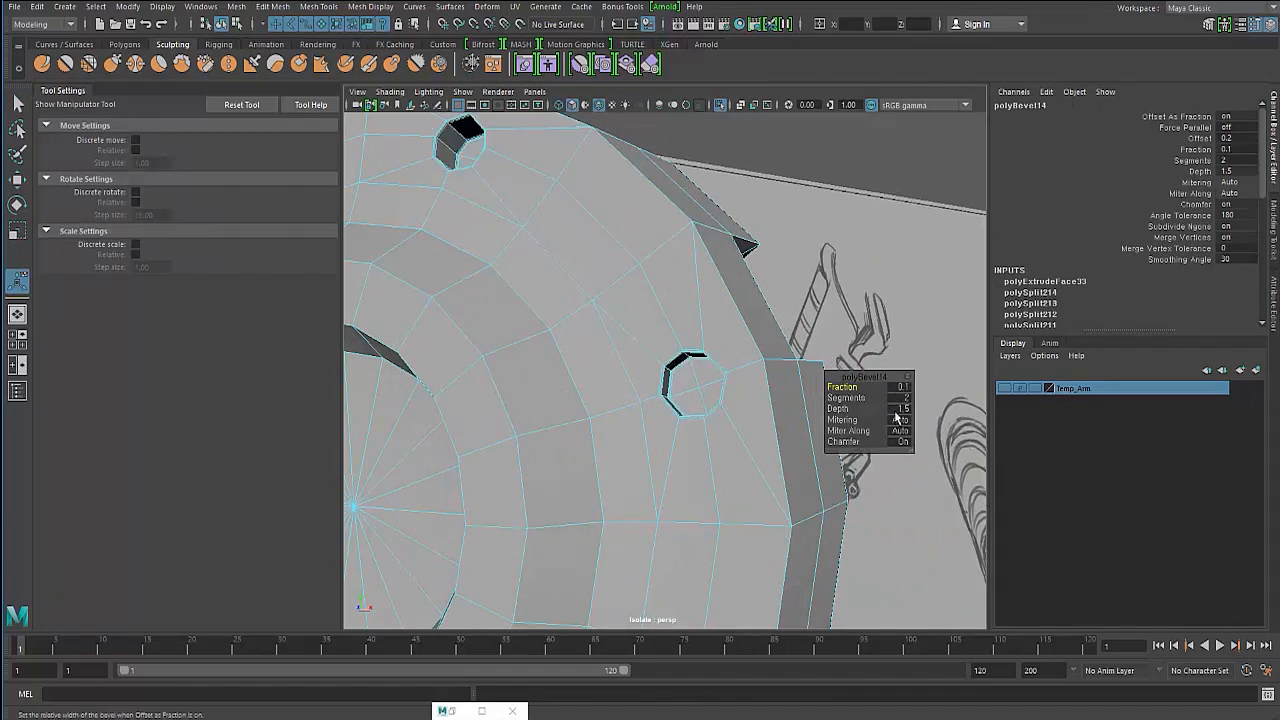
pyautogui.click(775, 160)
pyautogui.keyDown('alt'); pyautogui.moveTo(689, 283); pyautogui.dragTo(606, 292); pyautogui.keyUp('alt')
pyautogui.press('q')
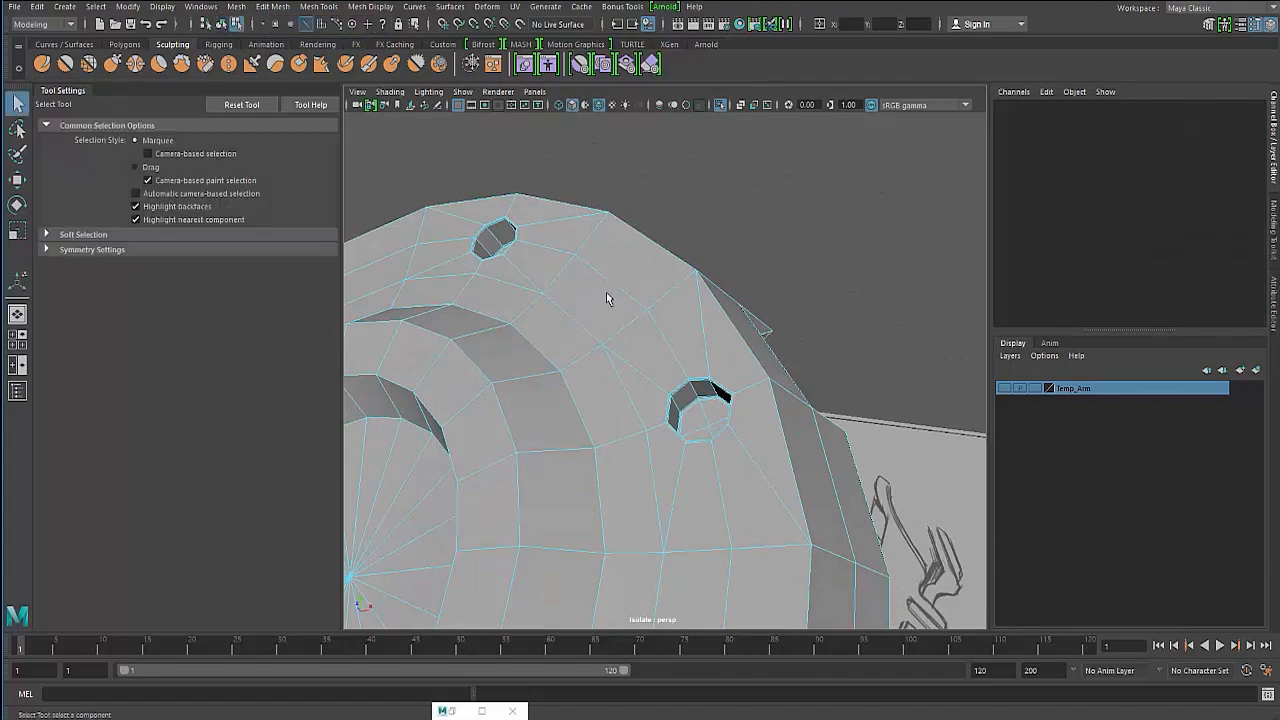
# - Inspect the beveled bolt holes on the joint cylinder in smooth preview and regular display
pyautogui.press('F8')
pyautogui.press('3')
pyautogui.click(701, 247)
pyautogui.keyDown('alt'); pyautogui.moveTo(499, 286); pyautogui.dragTo(425, 354); pyautogui.keyUp('alt')
pyautogui.keyDown('alt'); pyautogui.moveTo(425, 354); pyautogui.dragTo(558, 344, button='middle'); pyautogui.keyUp('alt')
pyautogui.click(596, 355)
pyautogui.press('1')
pyautogui.keyDown('alt'); pyautogui.moveTo(682, 323); pyautogui.dragTo(607, 347); pyautogui.keyUp('alt')
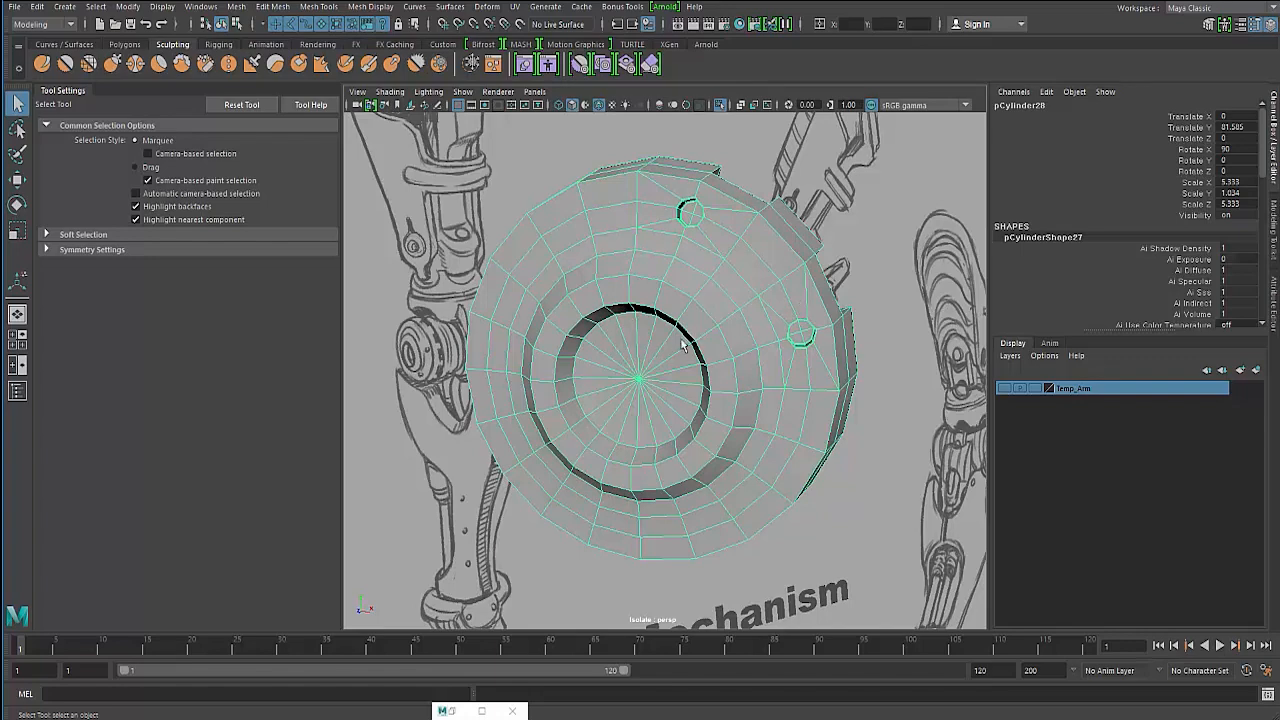
pyautogui.keyDown('alt'); pyautogui.moveTo(613, 314); pyautogui.dragTo(627, 308); pyautogui.keyUp('alt')
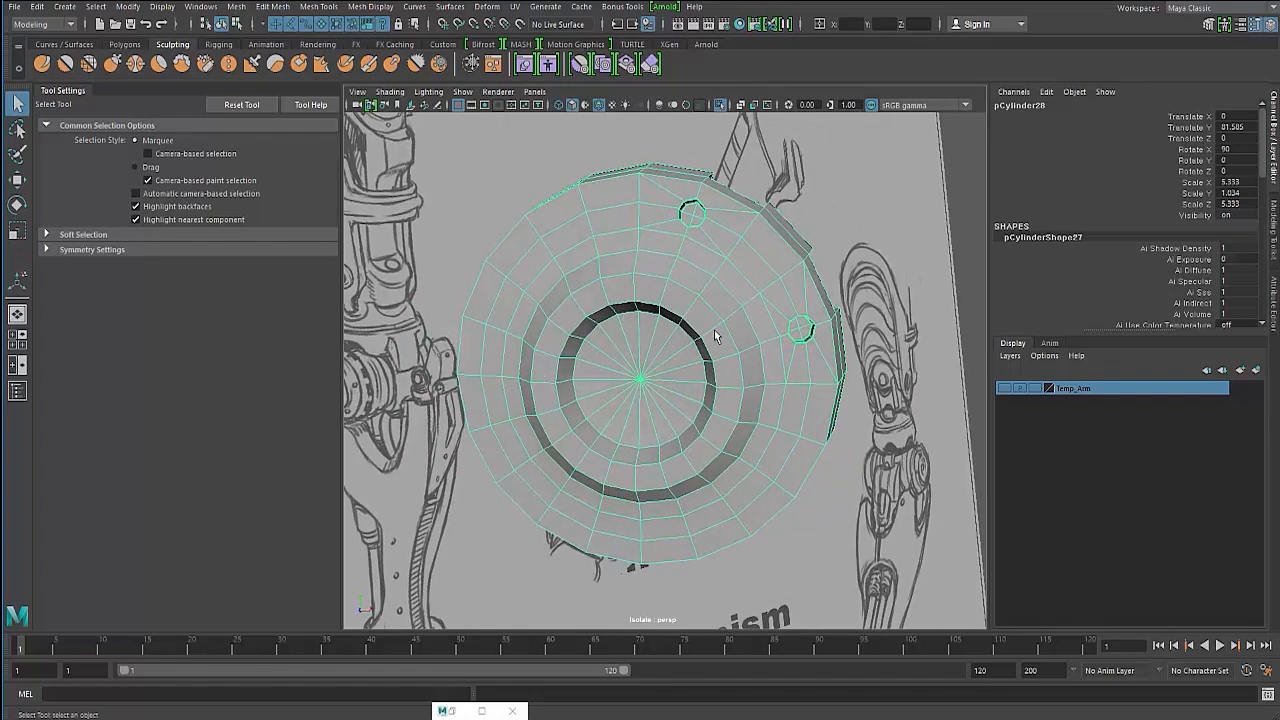
pyautogui.keyDown('alt'); pyautogui.moveTo(712, 328); pyautogui.dragTo(652, 332); pyautogui.keyUp('alt')
pyautogui.click(468, 284)
pyautogui.keyDown('alt'); pyautogui.moveTo(468, 284); pyautogui.dragTo(492, 280); pyautogui.keyUp('alt')
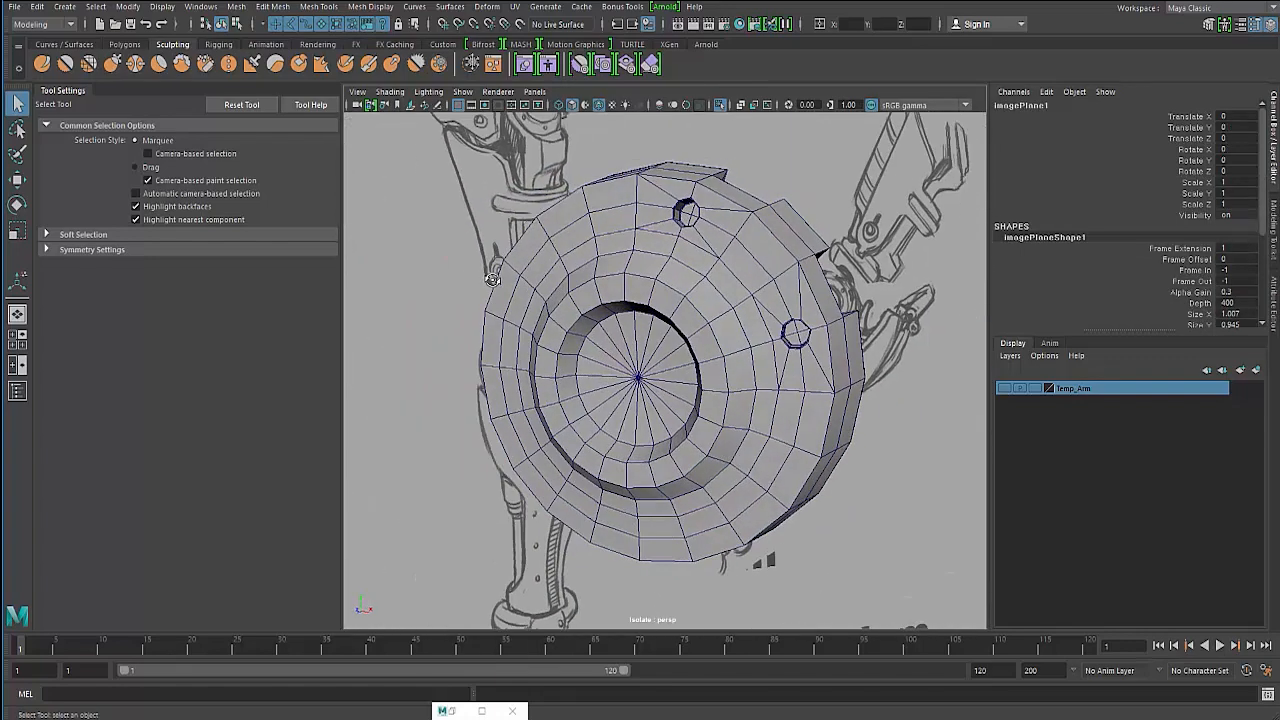